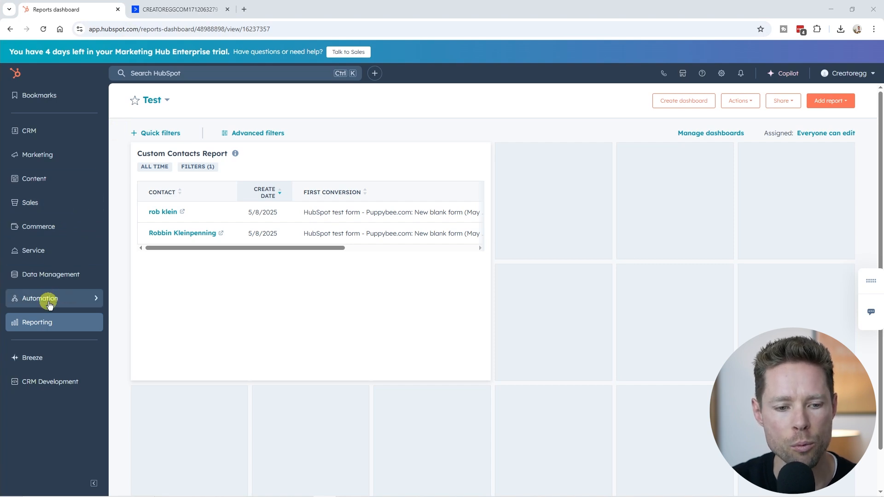
Step: Open the Workflows overview in HubSpot's automation area
mouse_move(50, 304)
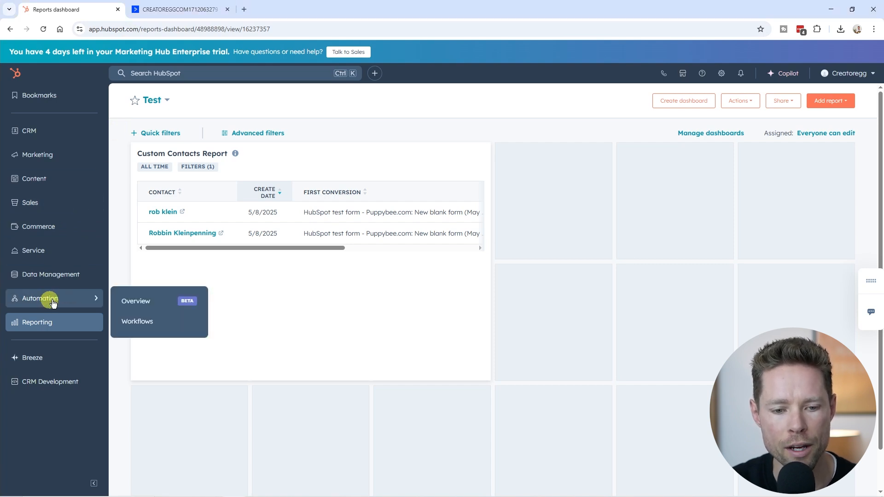
click(150, 327)
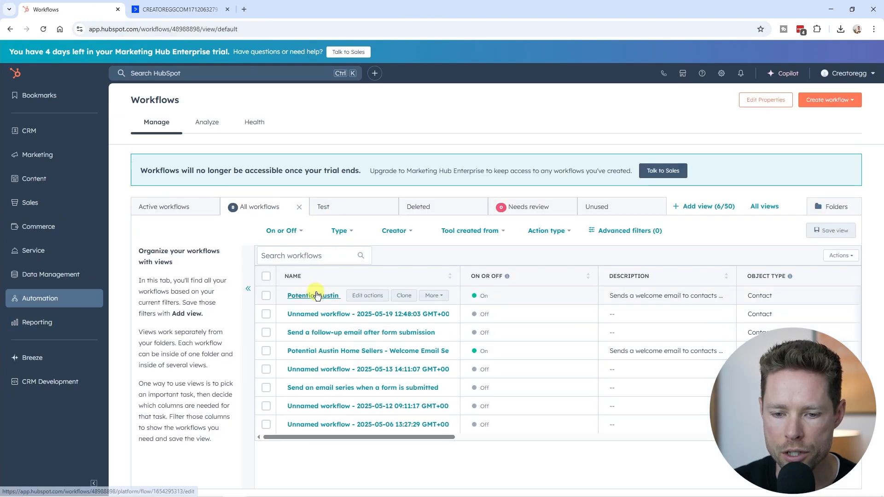
Step: Switch to ActiveCampaign, open the Automations overview and look through the listed automations
click(181, 9)
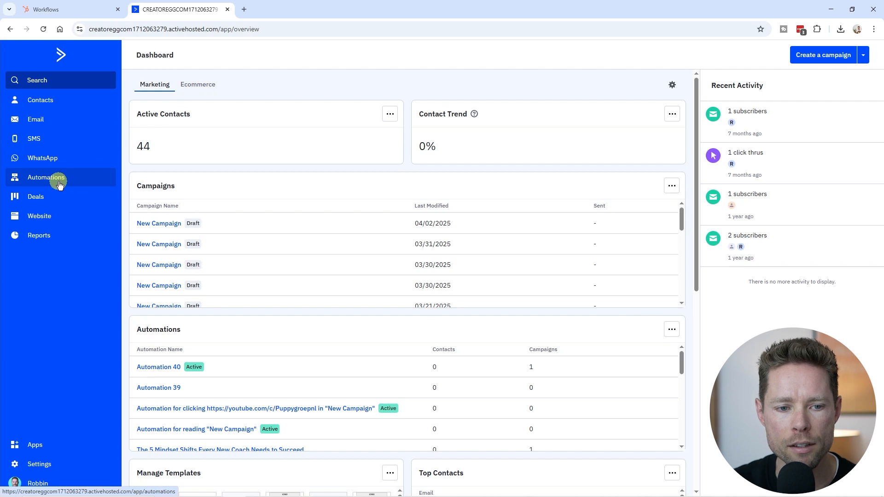
click(44, 182)
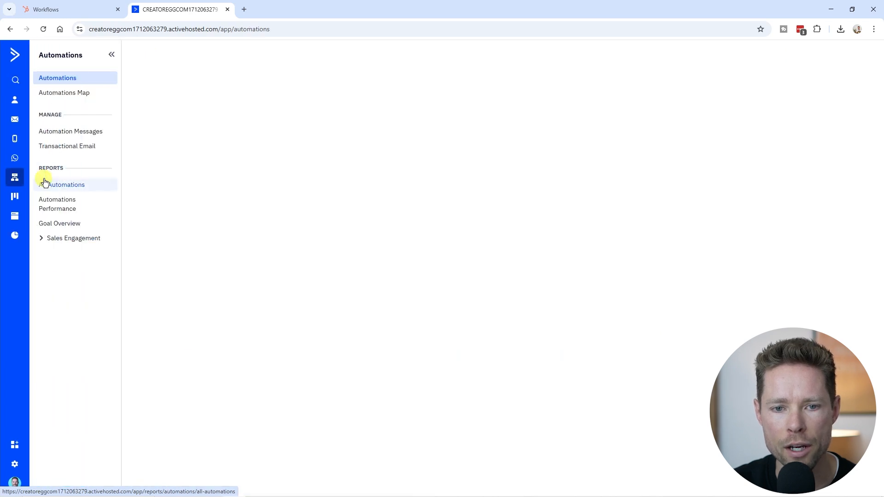
scroll(222, 269, down, 5)
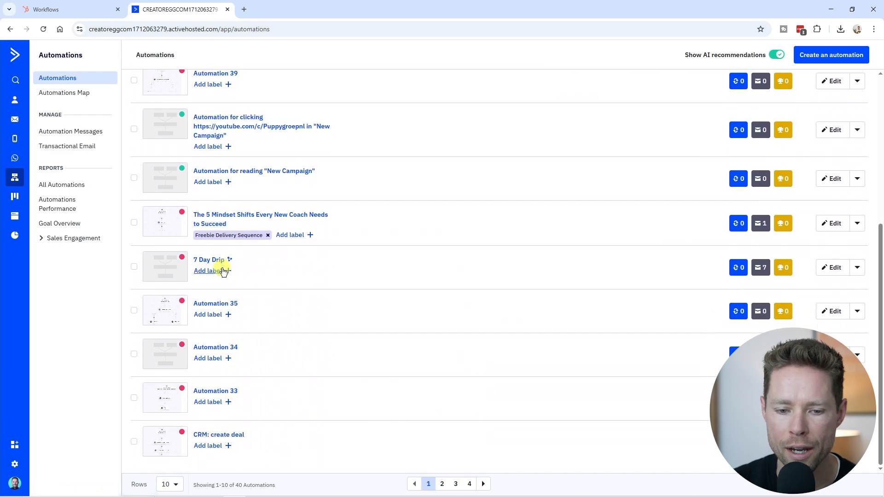
scroll(223, 262, up, 5)
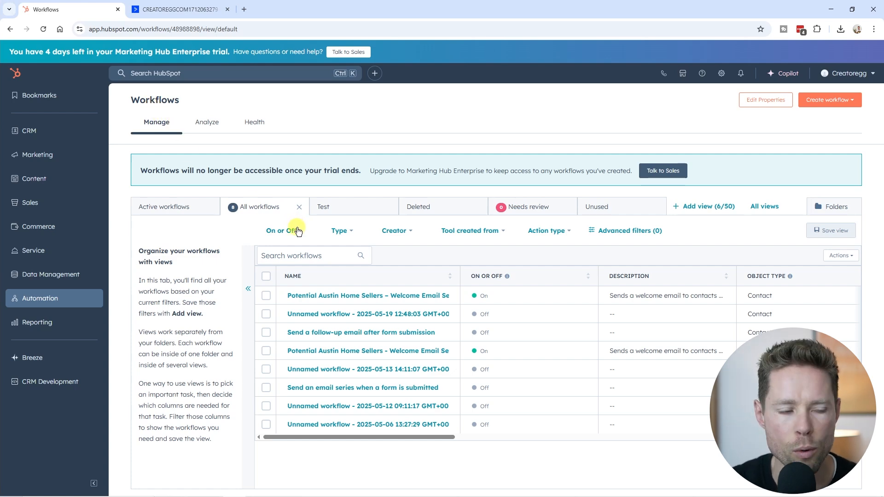
Step: In HubSpot, review the type, action type and creator filter options for workflows, and show the Active workflows view
click(345, 234)
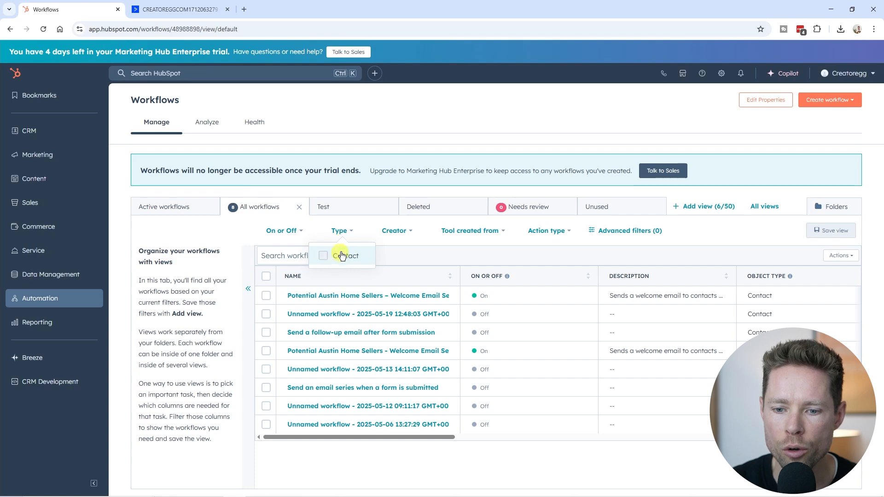
click(538, 230)
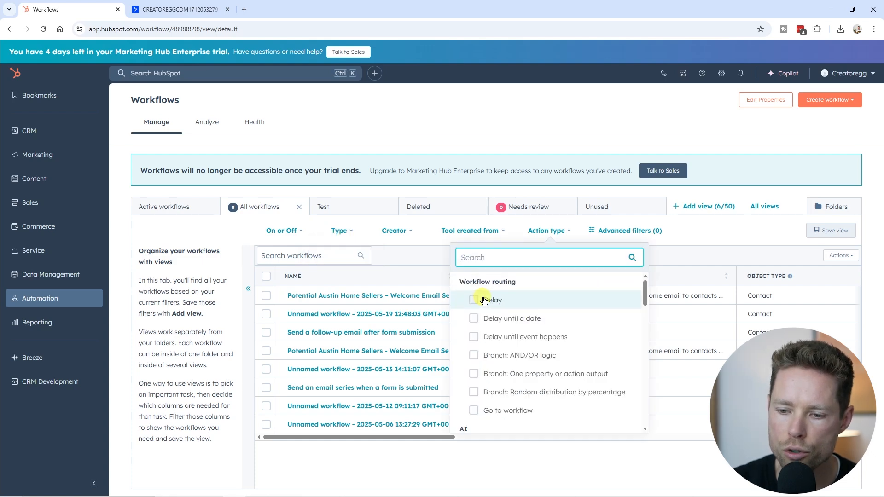
scroll(494, 369, down, 3)
scroll(494, 369, up, 3)
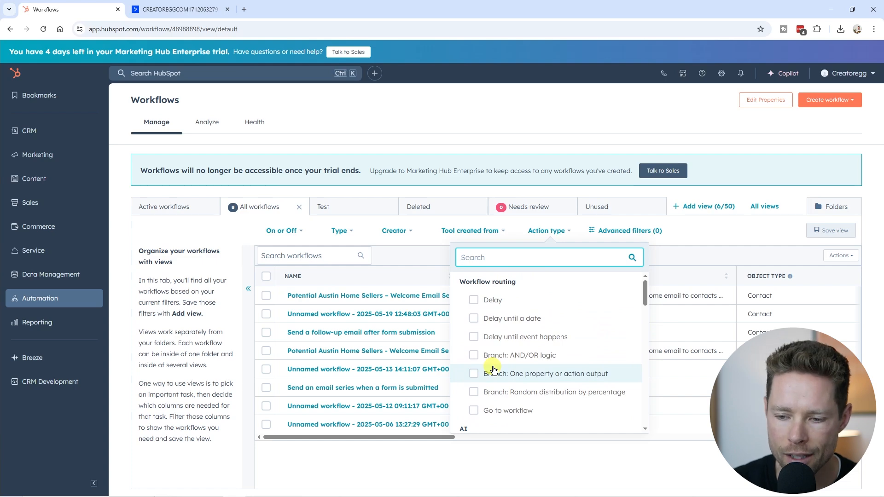
click(405, 231)
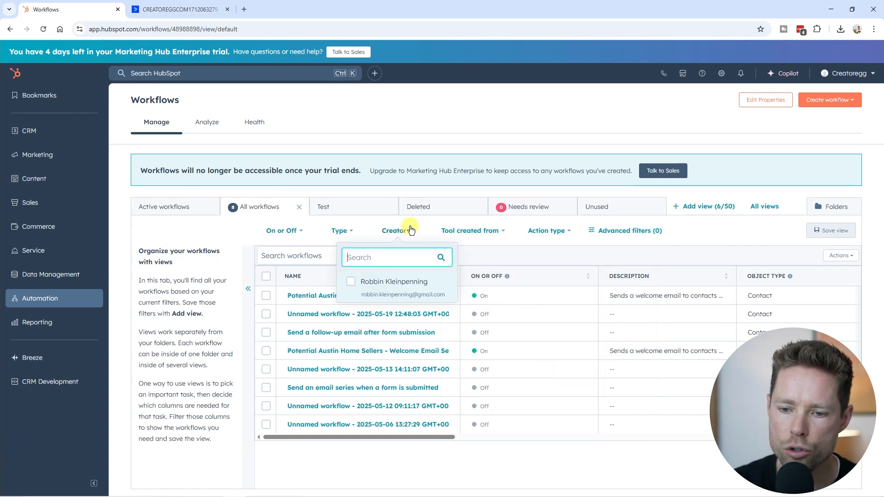
click(406, 233)
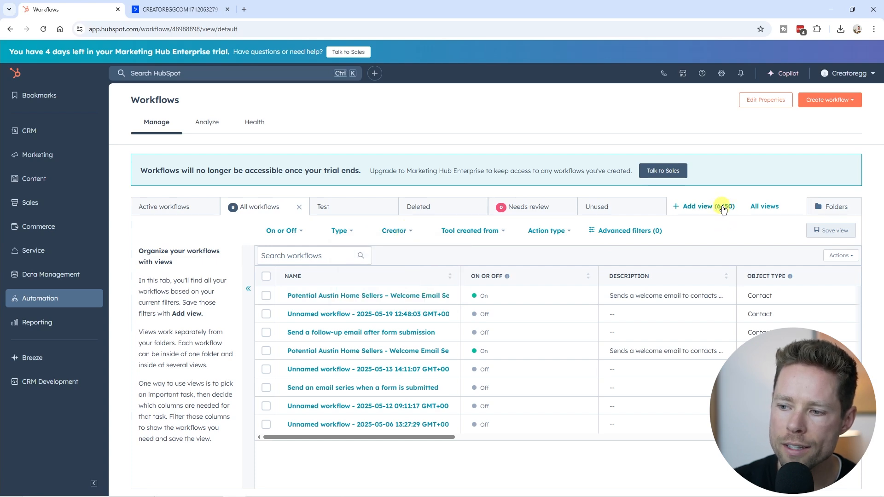
click(179, 208)
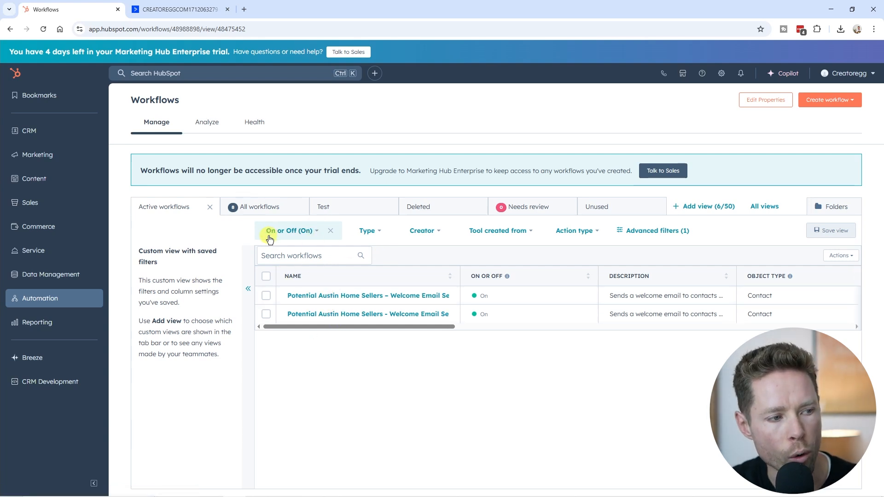
Step: Switch to ActiveCampaign and filter the automations list to the Active status
key(ctrl+Tab)
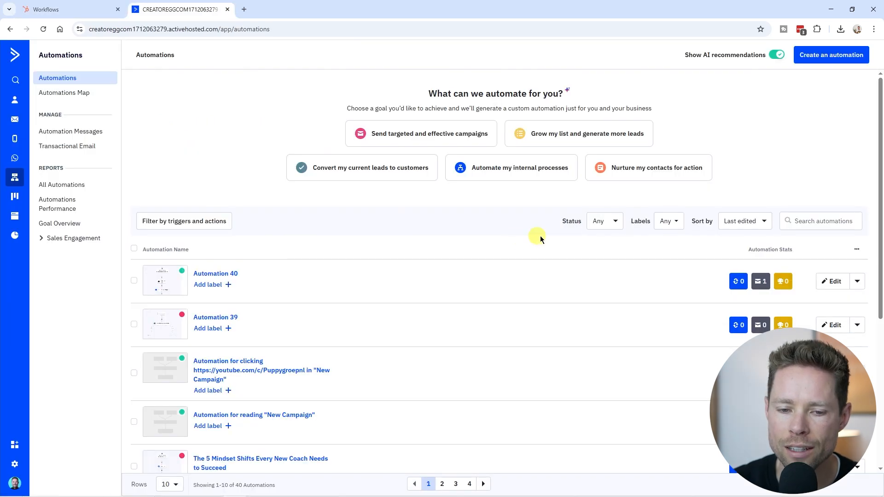
click(613, 221)
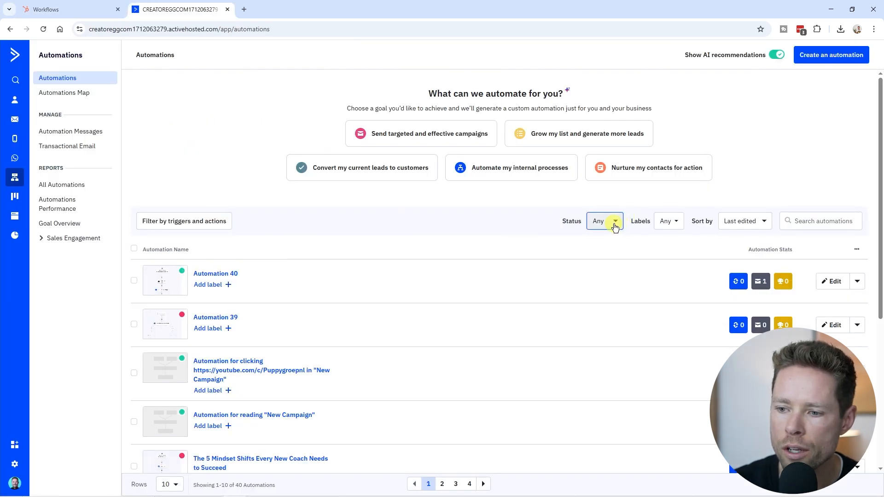
click(600, 260)
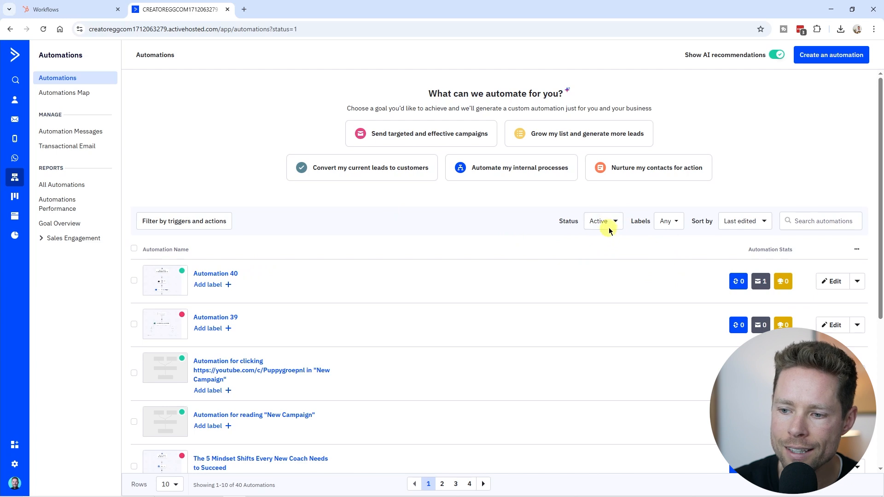
scroll(265, 315, down, 1)
scroll(391, 325, up, 1)
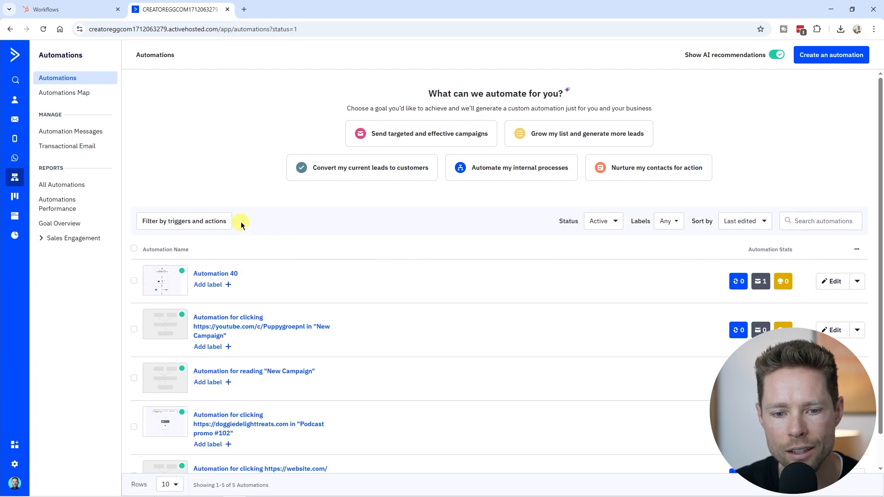
Step: Sort the automations list by Highest Activity
drag(692, 221, 714, 222)
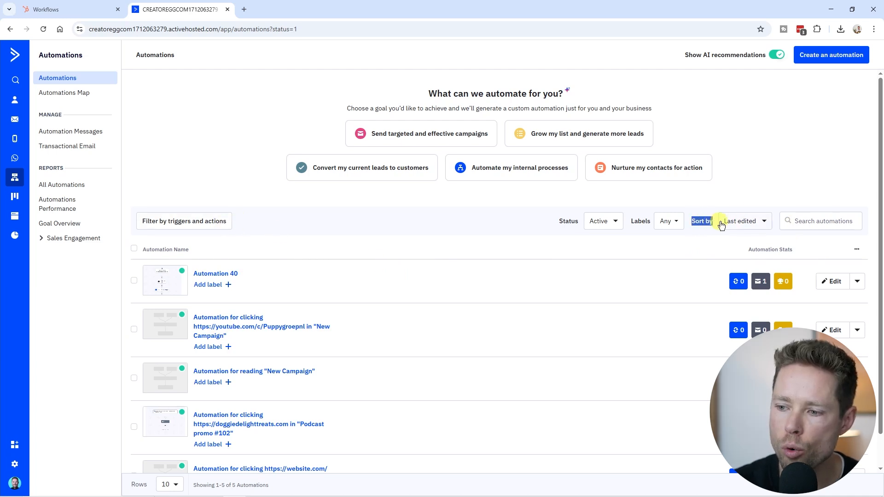
click(742, 221)
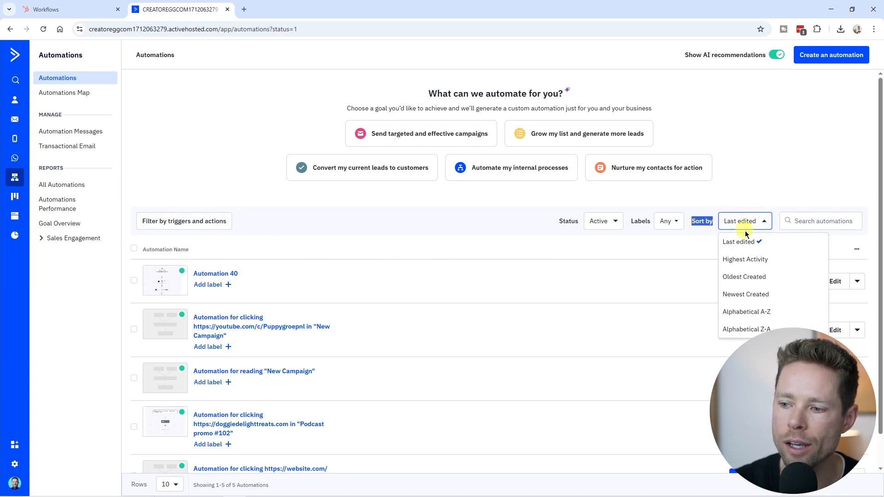
click(746, 260)
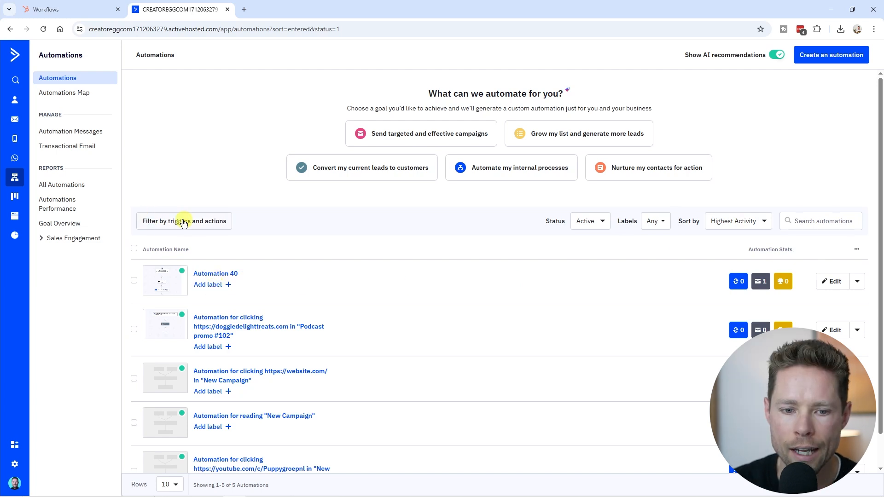
Step: Examine which automation triggers and automation actions are available for filtering the automations list
click(162, 221)
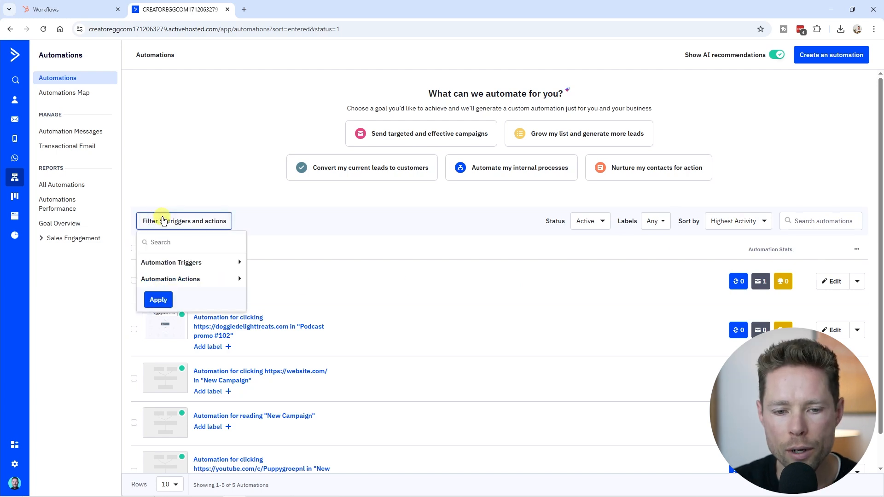
click(210, 267)
scroll(200, 283, down, 10)
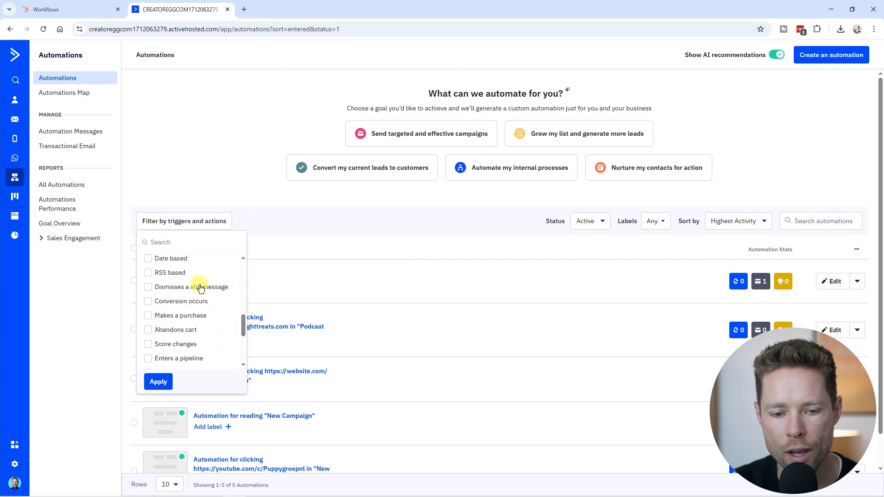
scroll(206, 288, up, 10)
scroll(202, 277, up, 2)
click(198, 262)
click(191, 281)
scroll(199, 290, down, 5)
scroll(200, 289, down, 10)
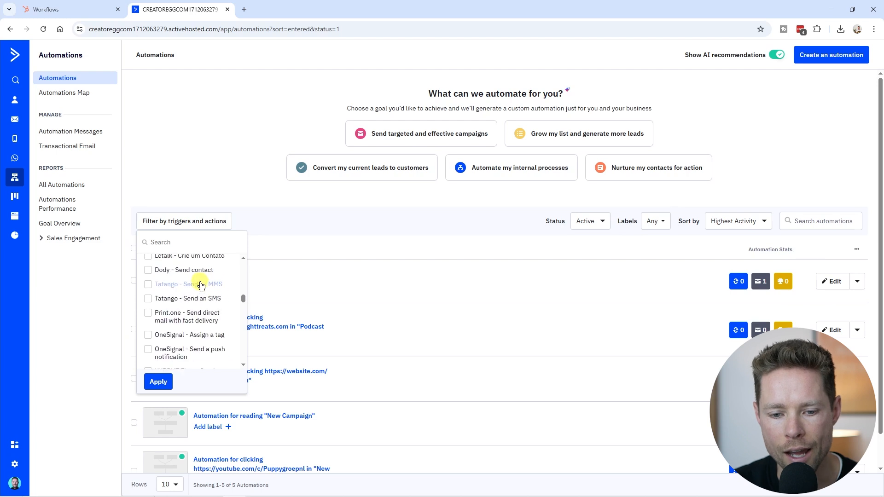
scroll(199, 283, up, 20)
click(199, 279)
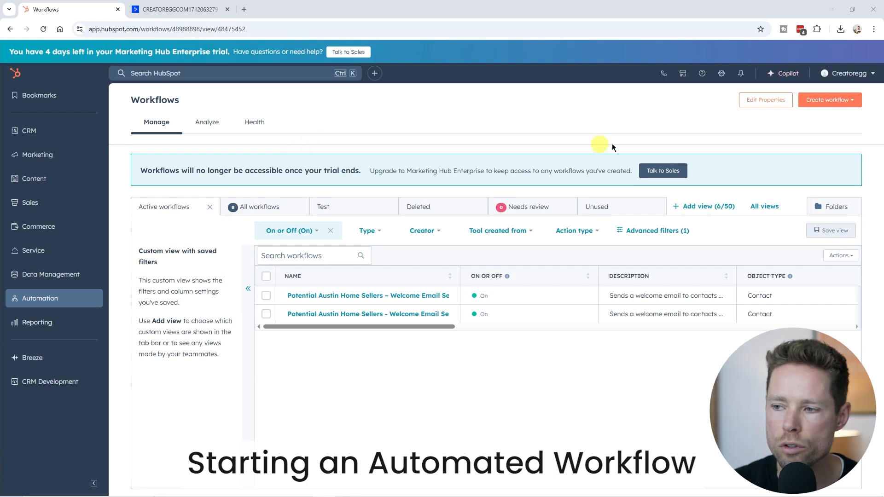
Step: Open HubSpot's workflow creation options, and in ActiveCampaign select the Start from Scratch recipe for a new automation
click(847, 103)
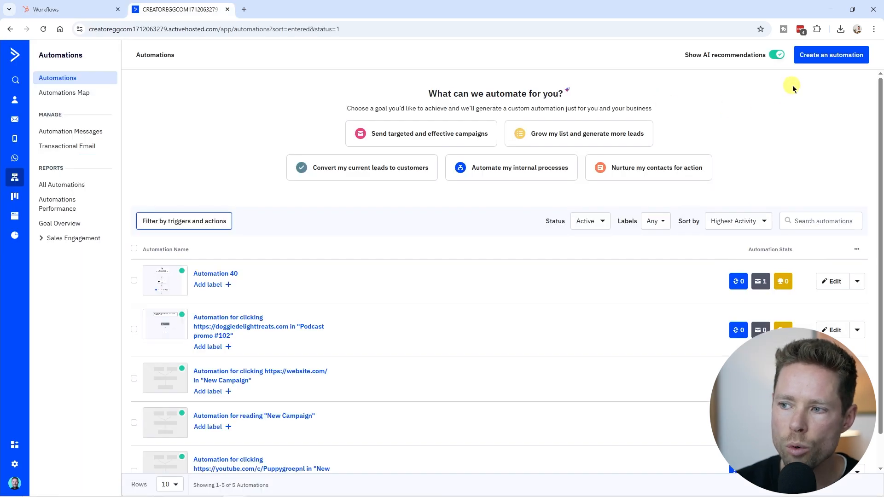
click(851, 59)
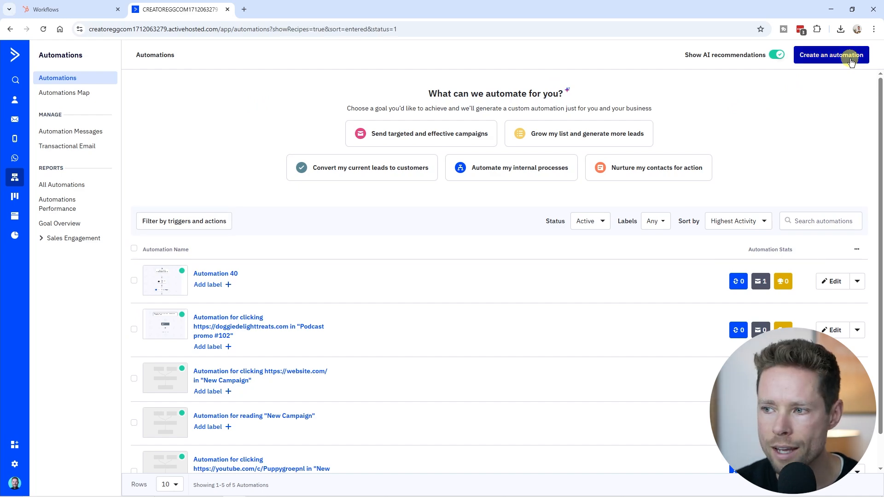
scroll(470, 221, down, 10)
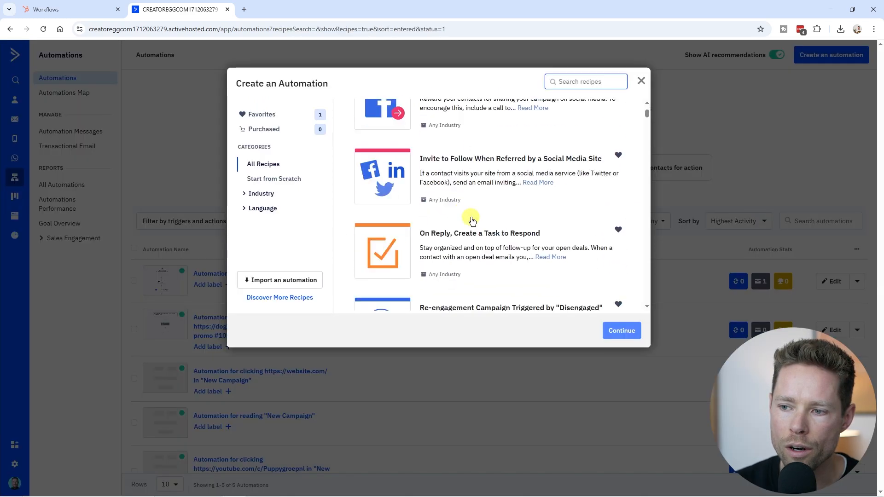
scroll(468, 212, up, 10)
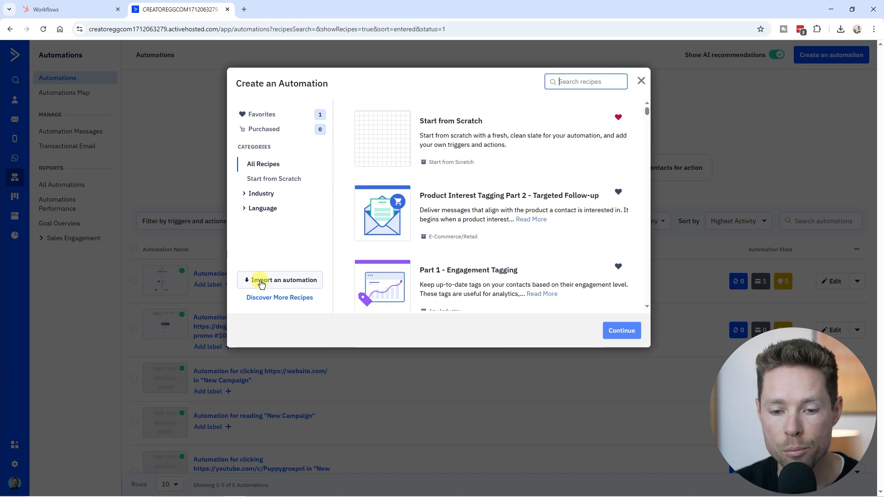
click(483, 142)
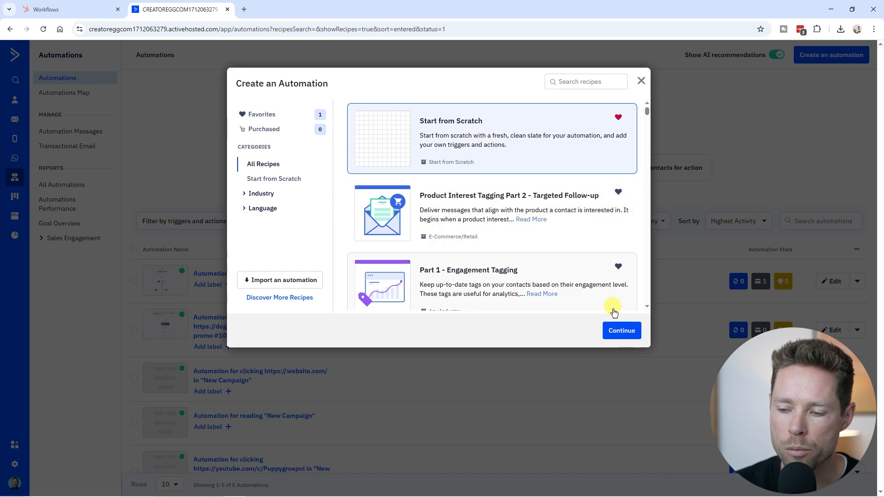
Step: Switch back to HubSpot and start a new workflow from scratch
click(69, 9)
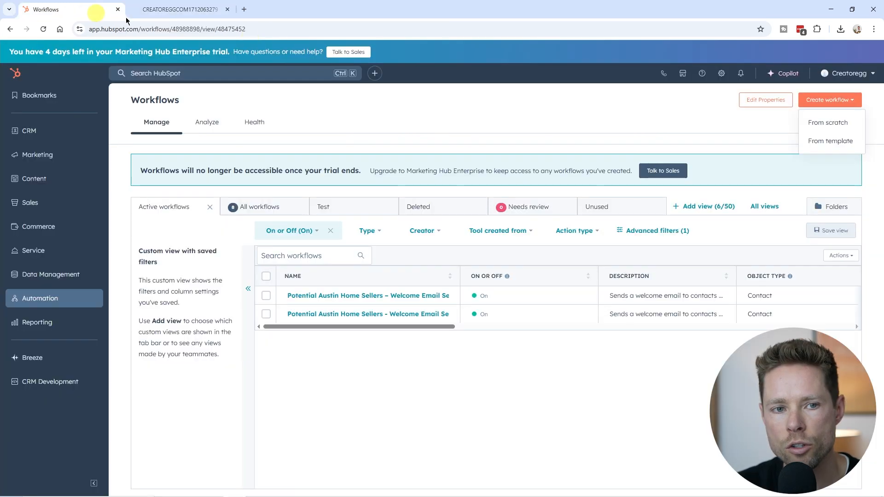
click(841, 123)
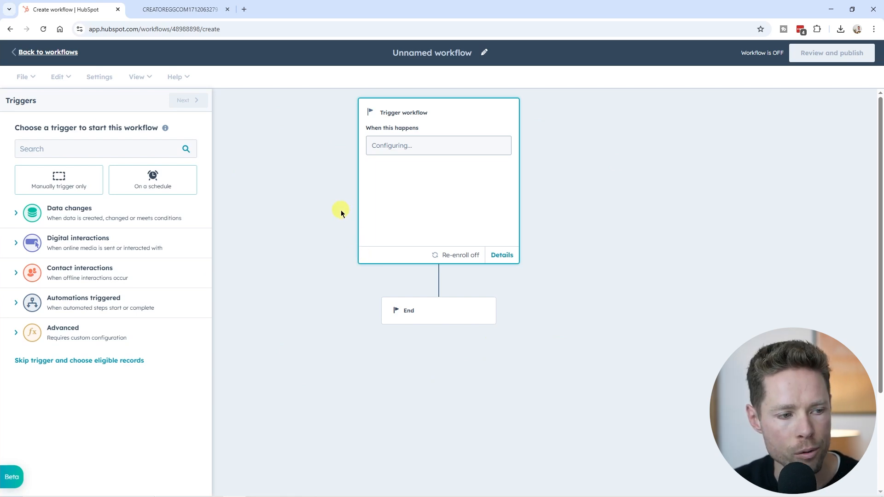
Step: Examine the workflow trigger categories, including data changes, marketing and sales email events, sequence events and workflow events
click(71, 215)
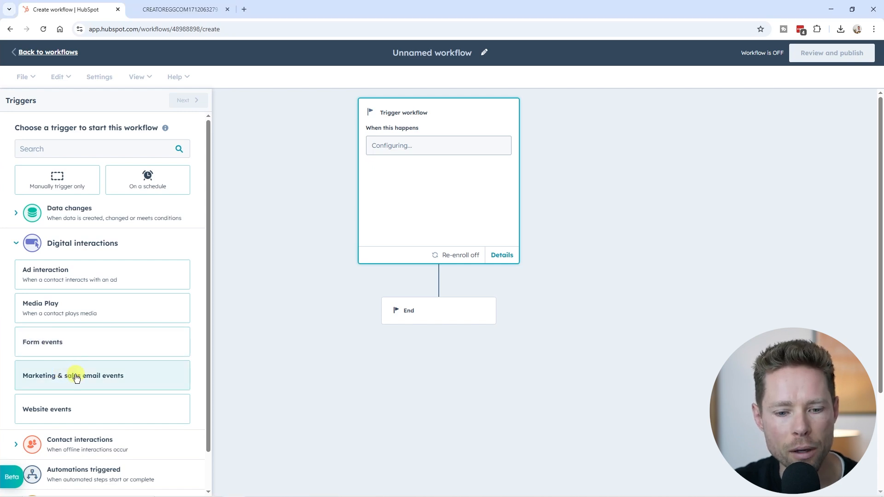
click(112, 379)
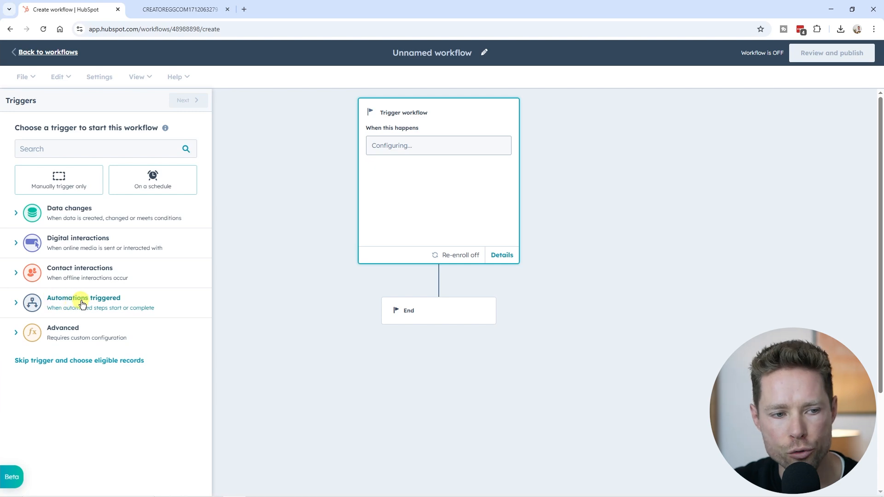
click(81, 304)
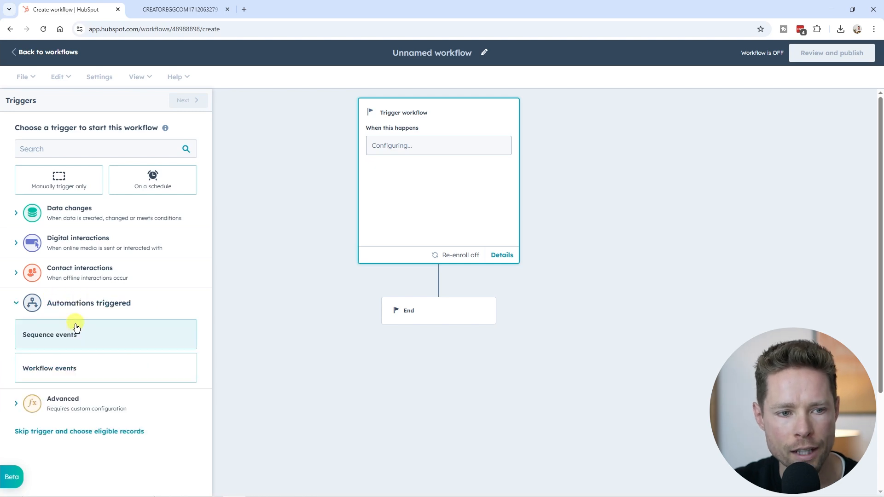
click(49, 339)
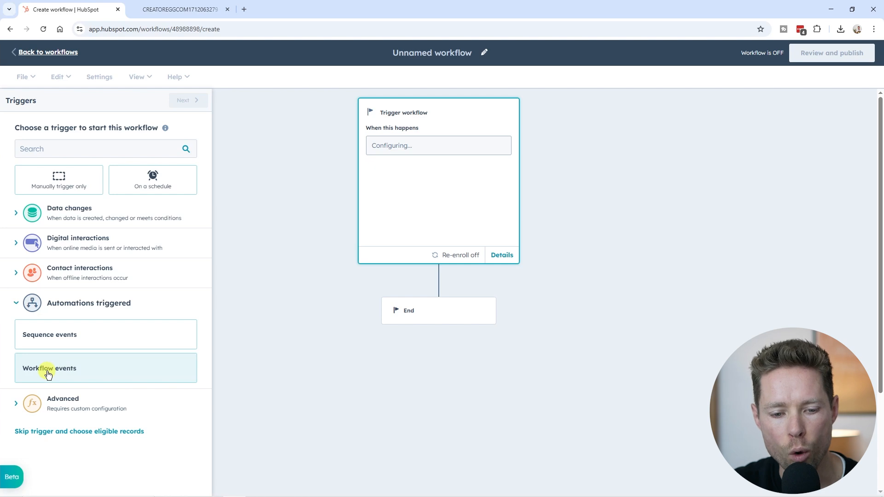
click(48, 374)
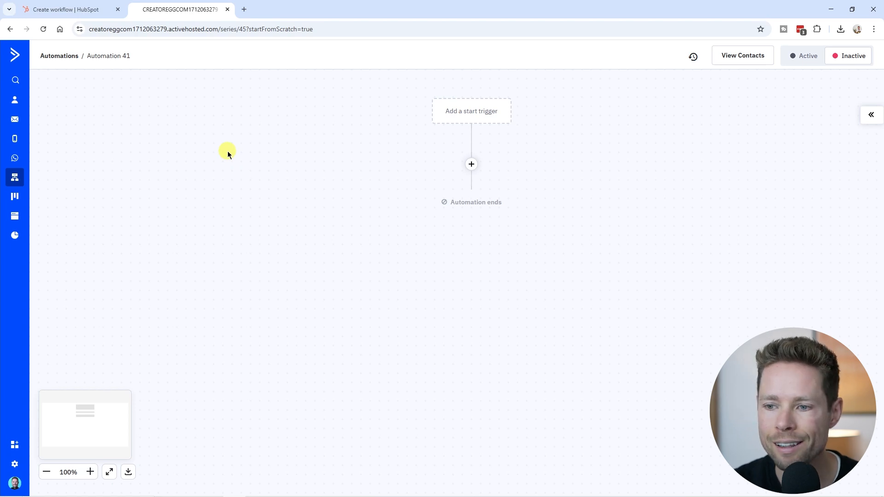
click(75, 9)
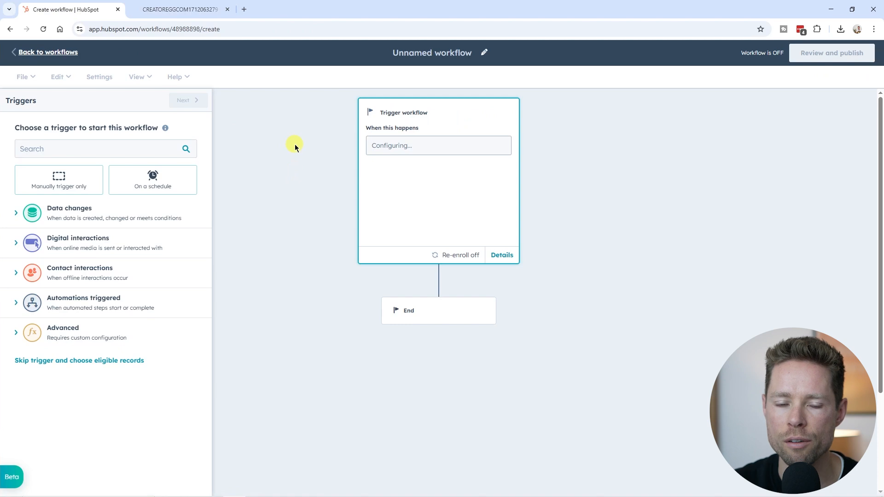
click(179, 13)
click(90, 7)
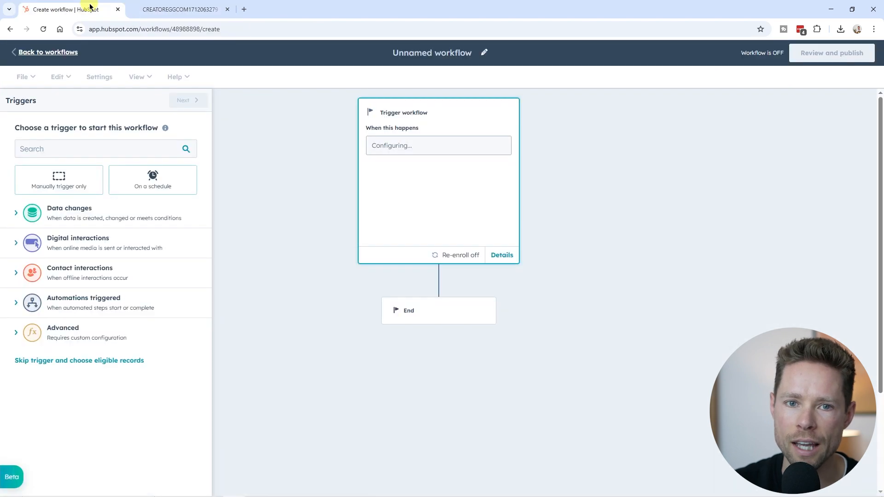
Step: Switch to ActiveCampaign and examine the available start triggers, including the E-Commerce and Sales & CRM categories
click(168, 10)
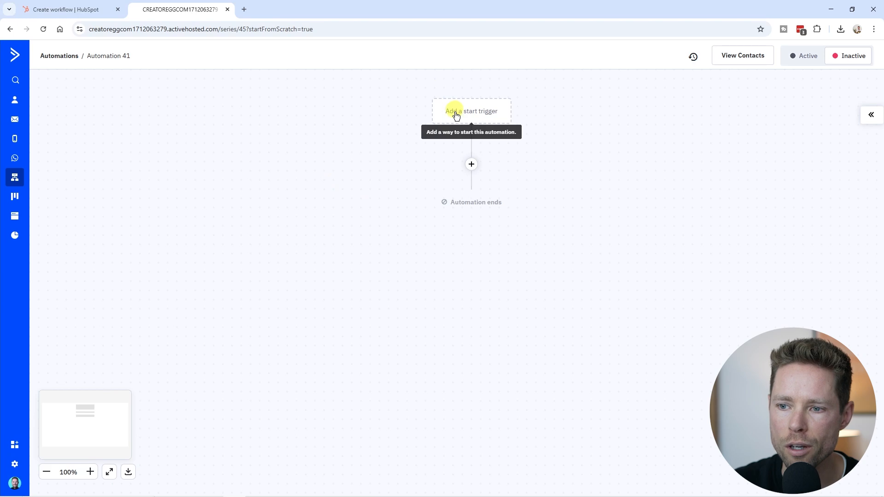
click(476, 112)
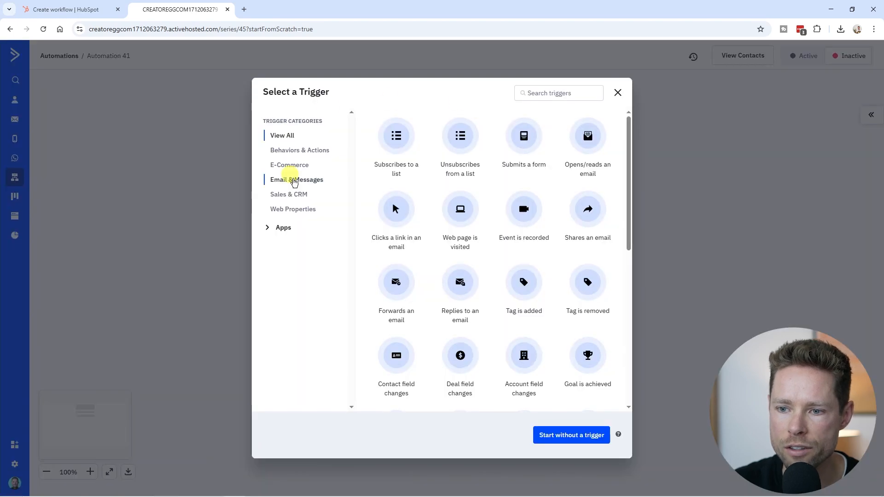
scroll(554, 230, down, 7)
scroll(525, 297, up, 7)
scroll(526, 297, up, 1)
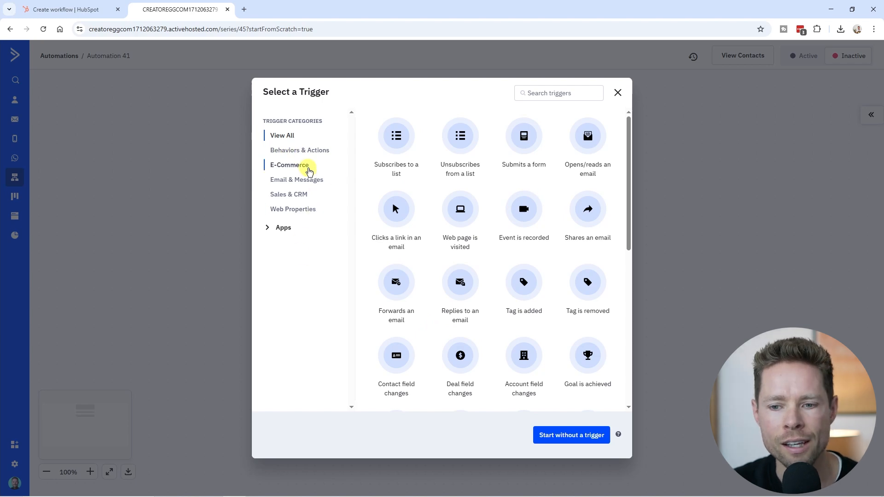
click(294, 167)
click(289, 195)
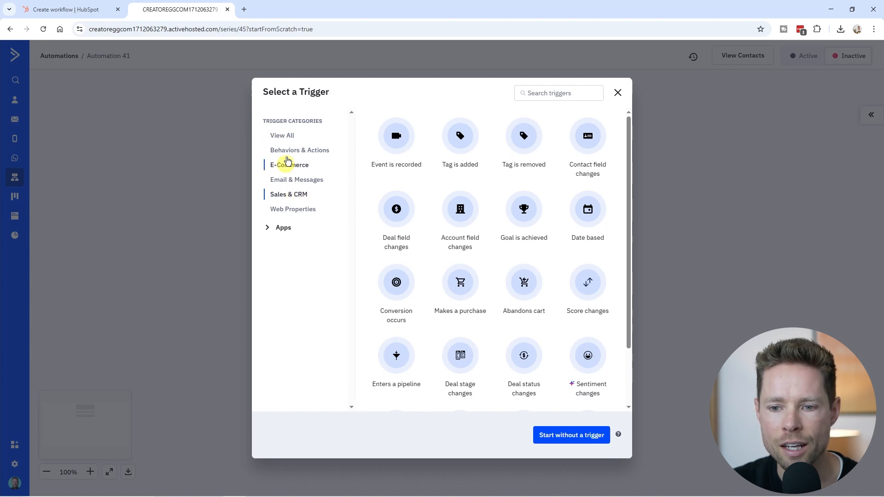
Step: Switch to HubSpot and set the workflow to start when a contact is added to the Newsletter Email List
click(69, 9)
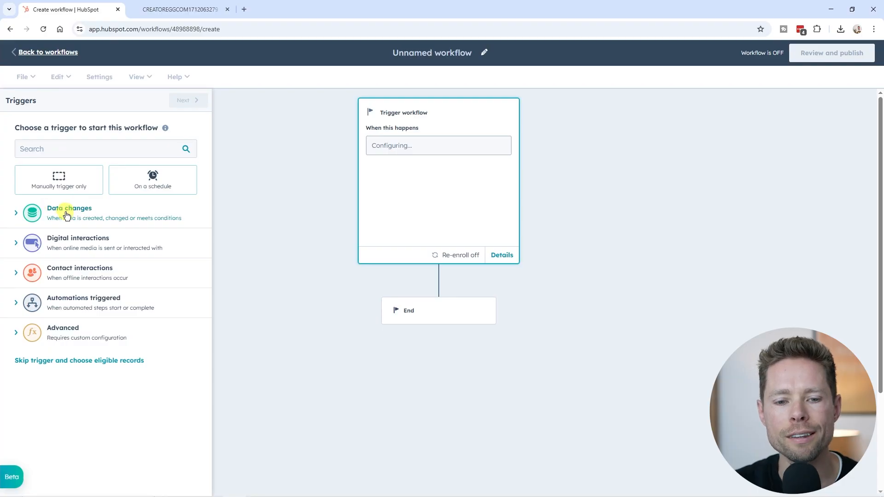
click(66, 212)
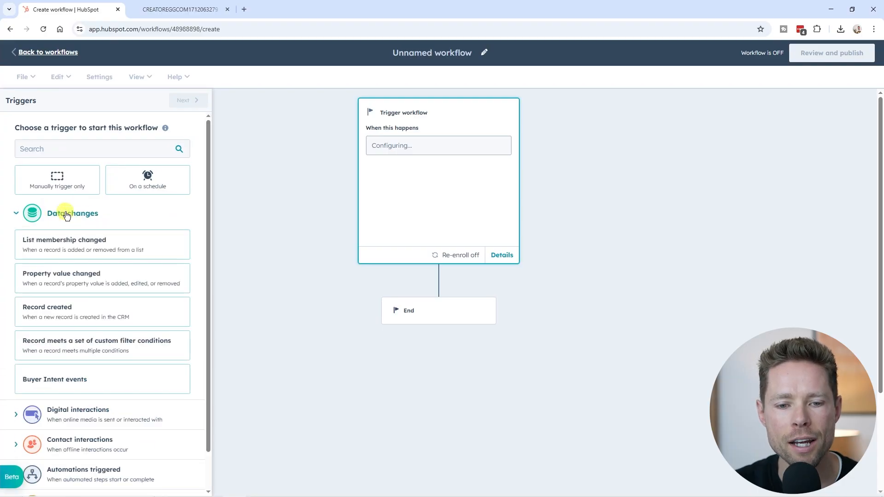
click(120, 247)
click(50, 212)
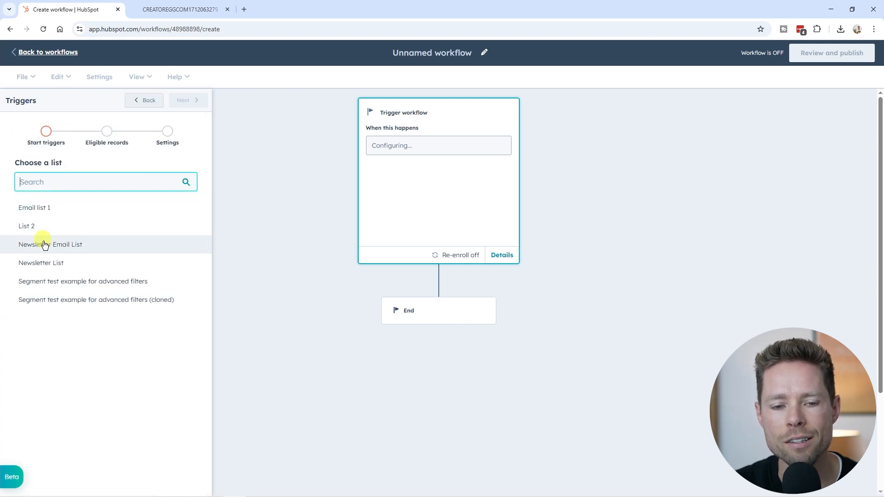
click(99, 245)
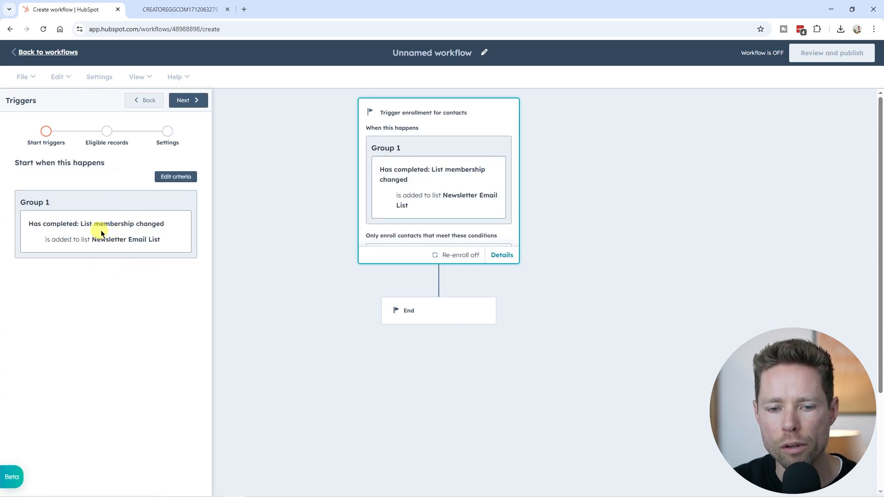
Step: Look at the optional enrollment conditions for contacts, leave them empty and proceed to the trigger settings
click(189, 101)
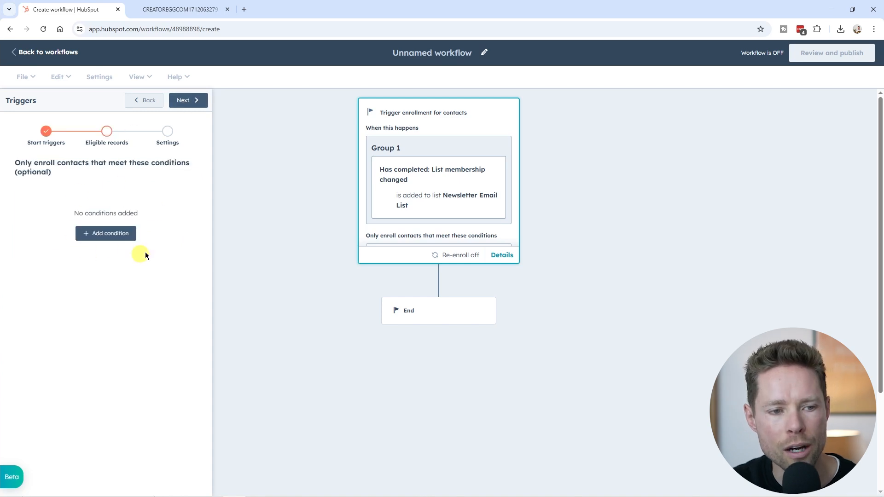
click(77, 236)
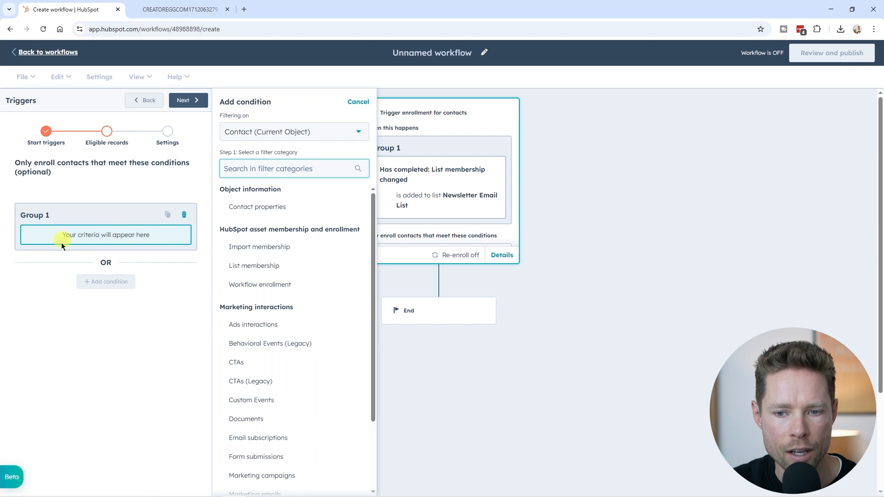
click(365, 105)
click(189, 100)
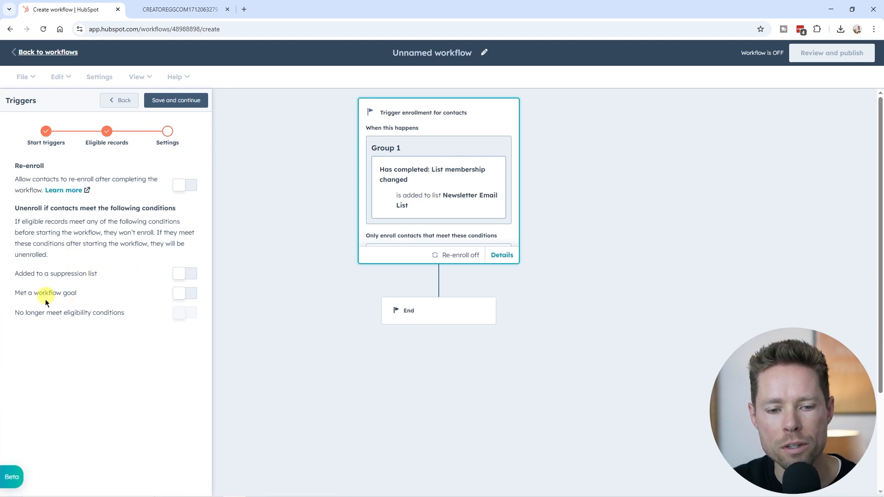
Step: Check the workflow goal filter types and deal properties without setting a goal, and save the trigger
click(193, 295)
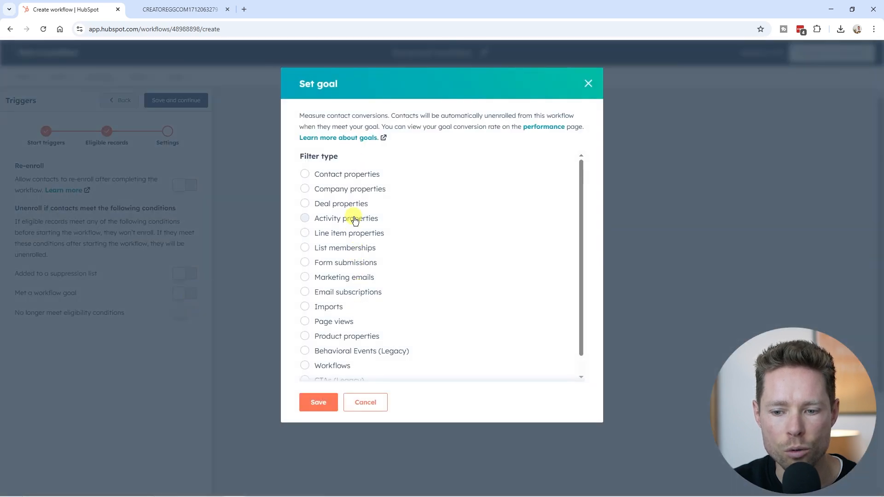
scroll(353, 240, down, 2)
scroll(350, 300, up, 2)
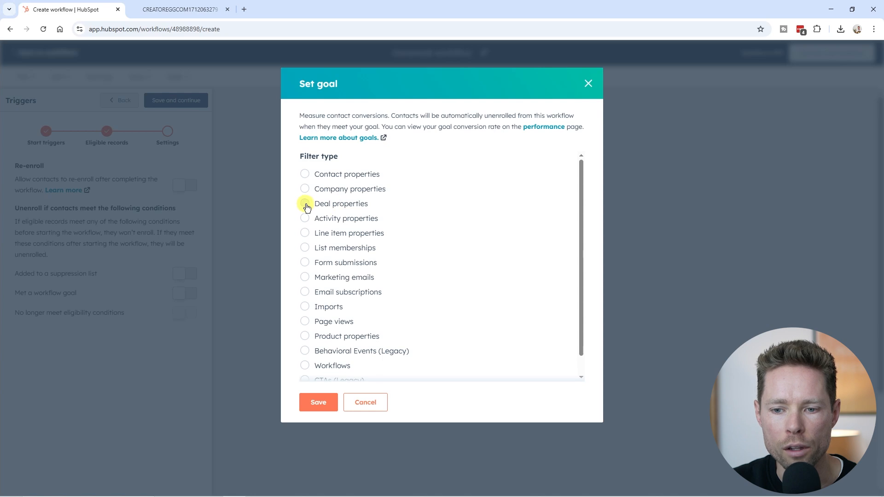
click(306, 205)
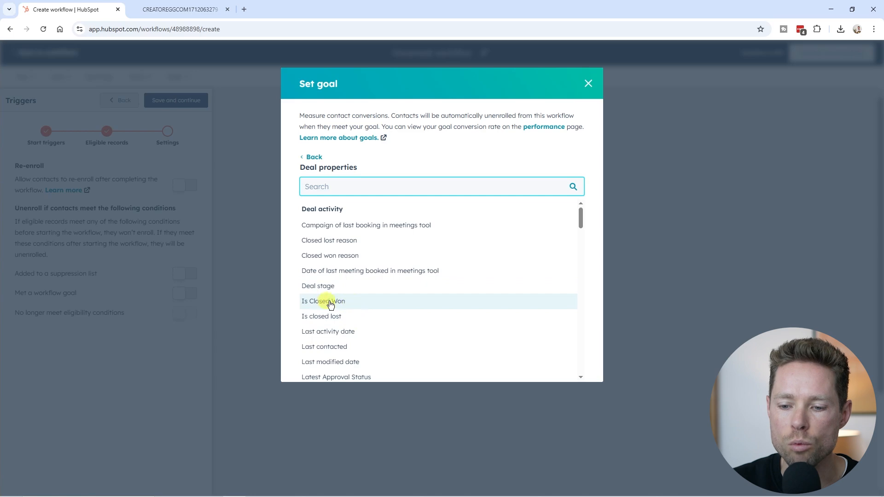
click(589, 83)
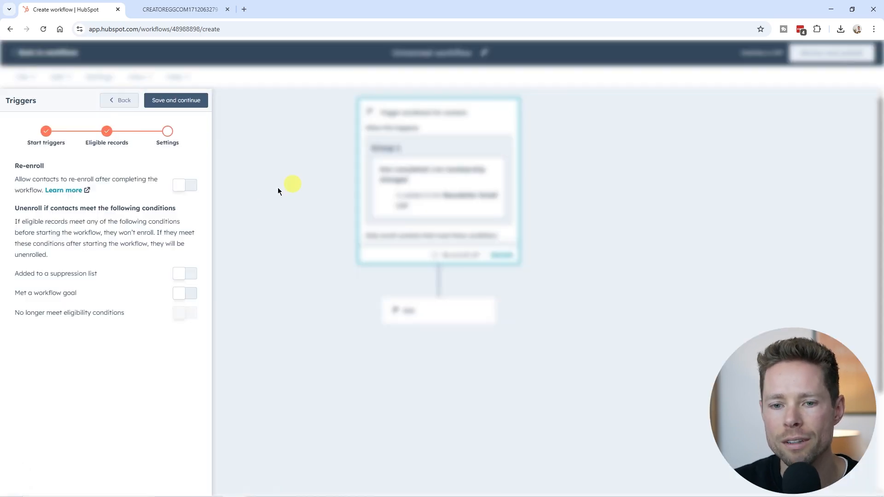
click(184, 99)
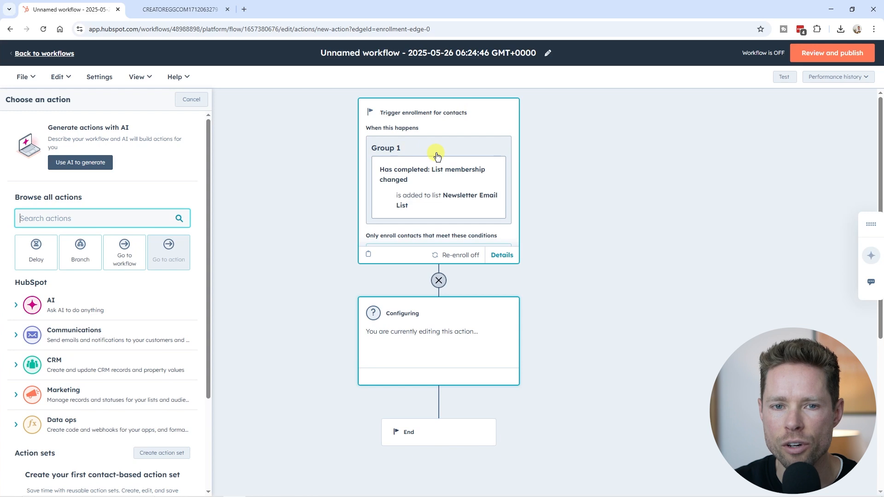
Step: Switch to ActiveCampaign and add a Subscribes to a list start trigger for the Master list that runs once
key(ctrl+Tab)
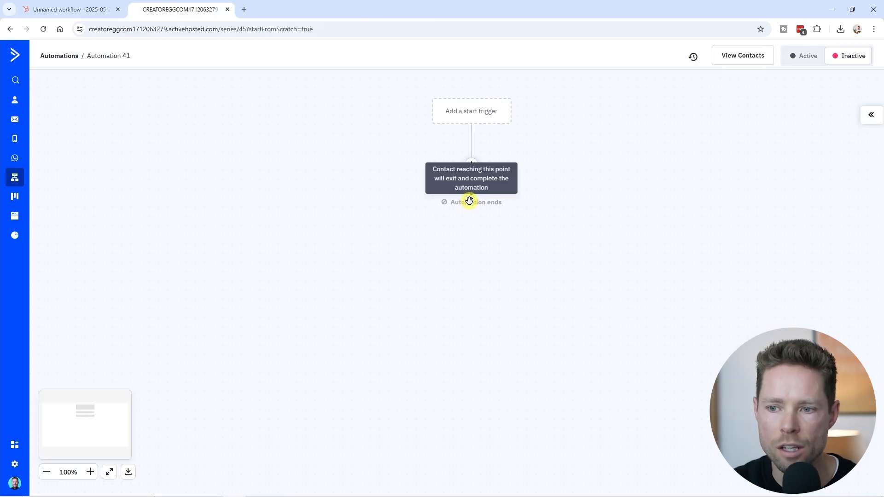
click(480, 116)
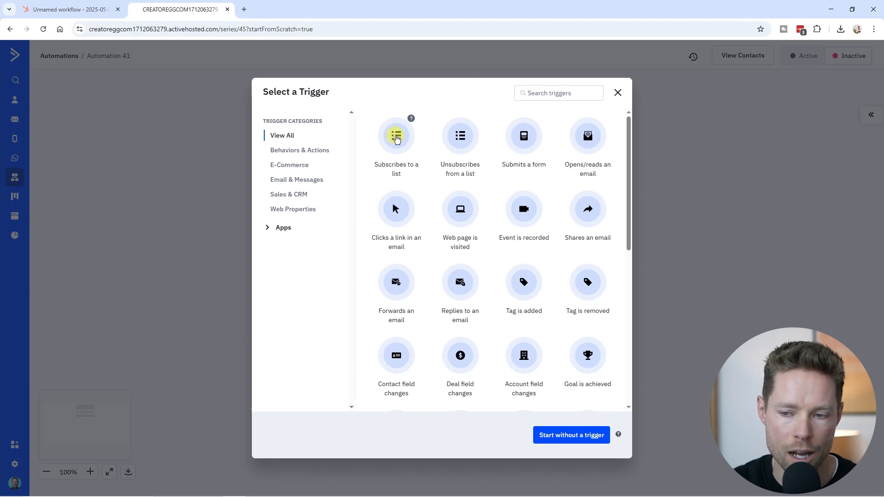
click(396, 137)
click(316, 119)
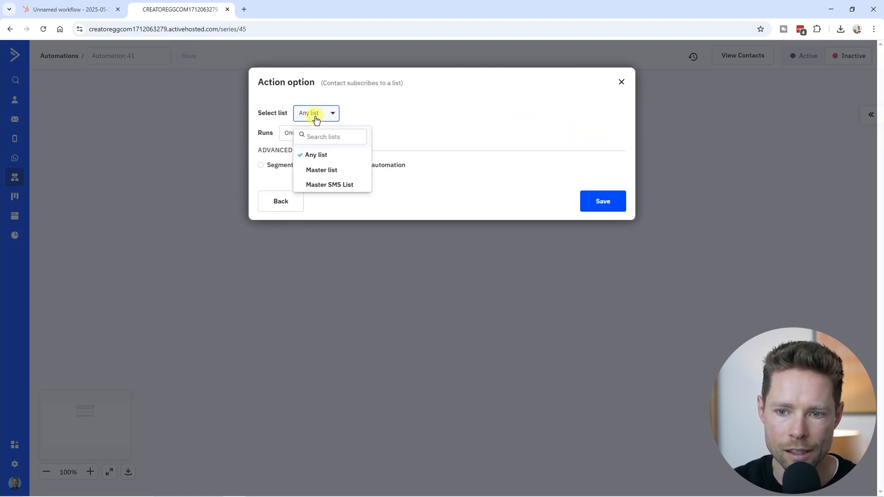
click(325, 171)
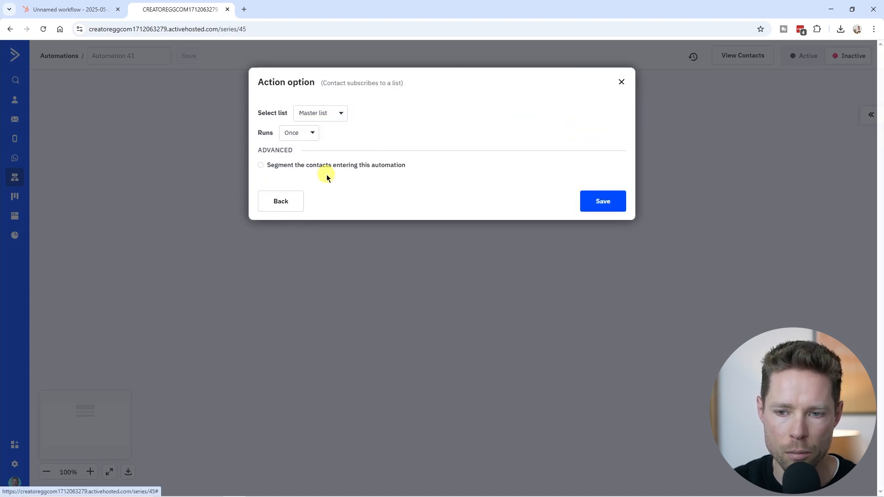
click(302, 134)
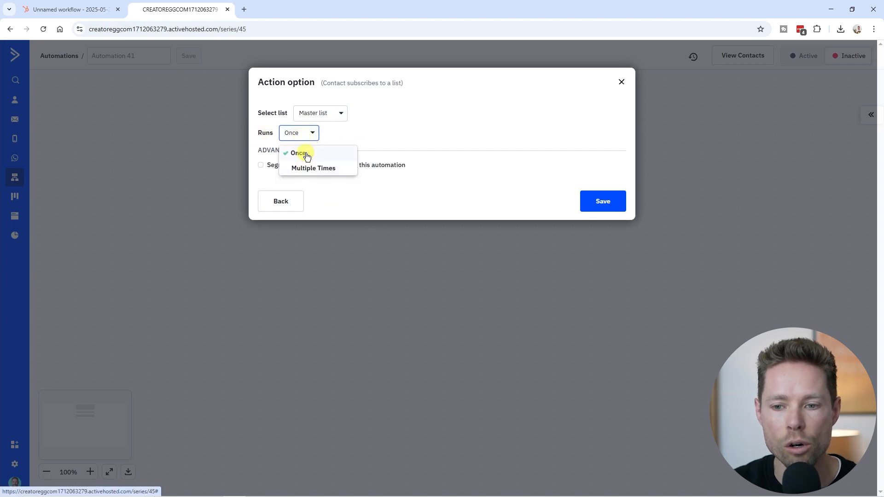
click(307, 156)
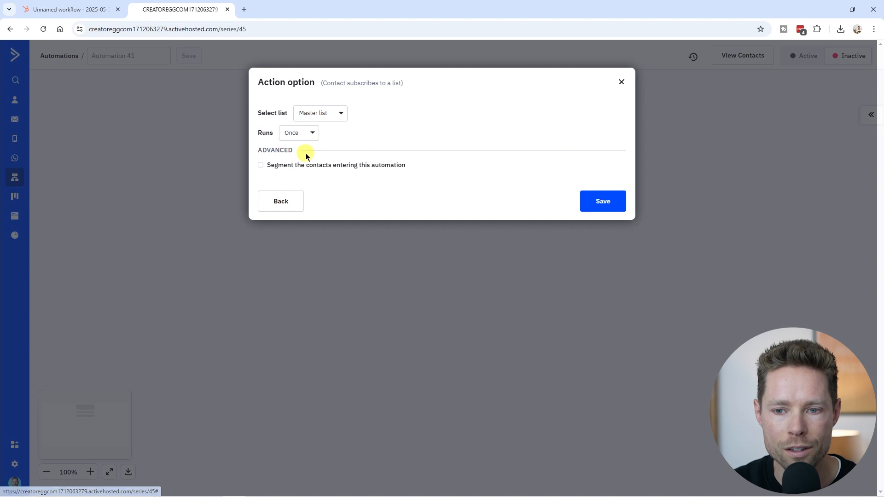
Step: Check the condition options for segmenting contacts entering the automation, leave segmentation off and save the start trigger
click(261, 167)
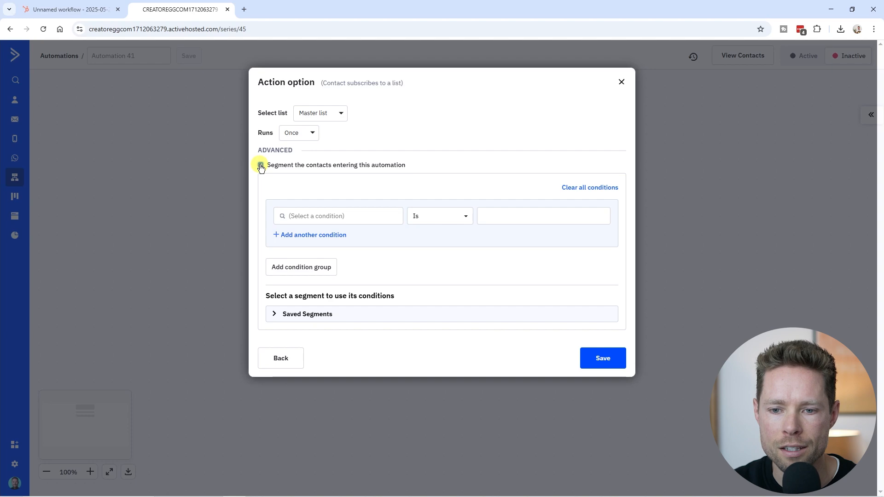
click(261, 166)
click(603, 200)
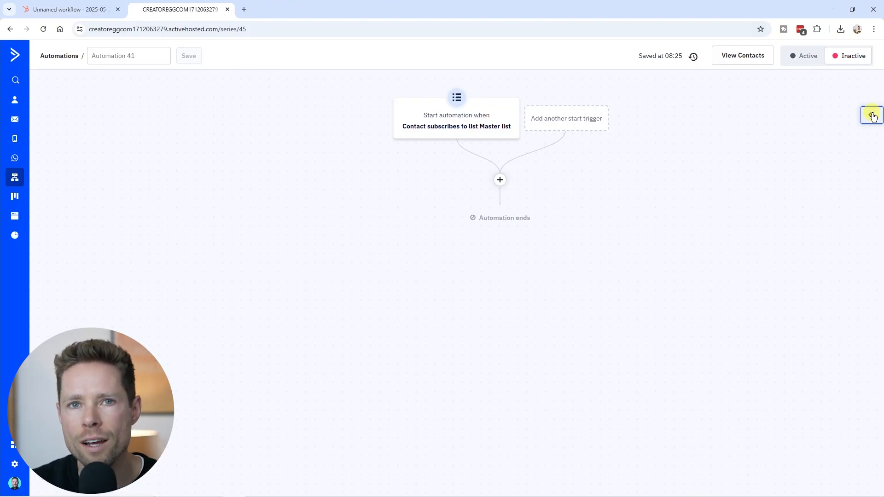
Step: Search the automation actions for "goal" and open the Goal action's settings for the point below the start trigger
click(873, 116)
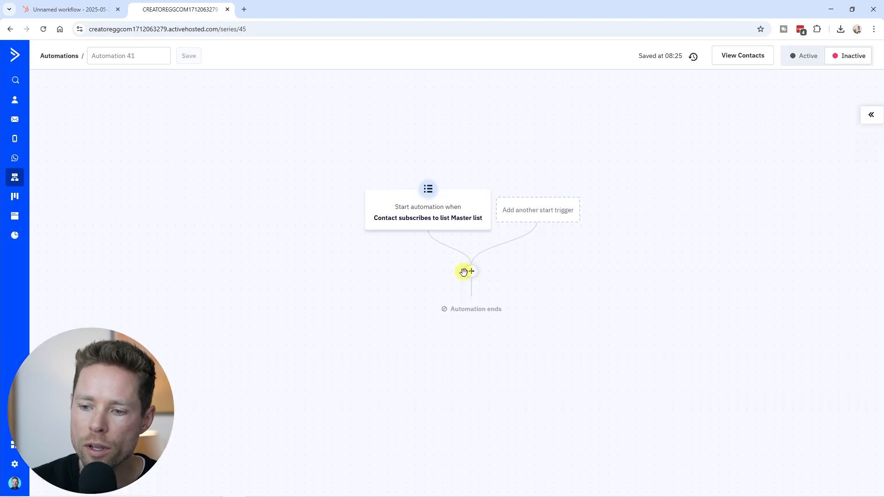
click(472, 273)
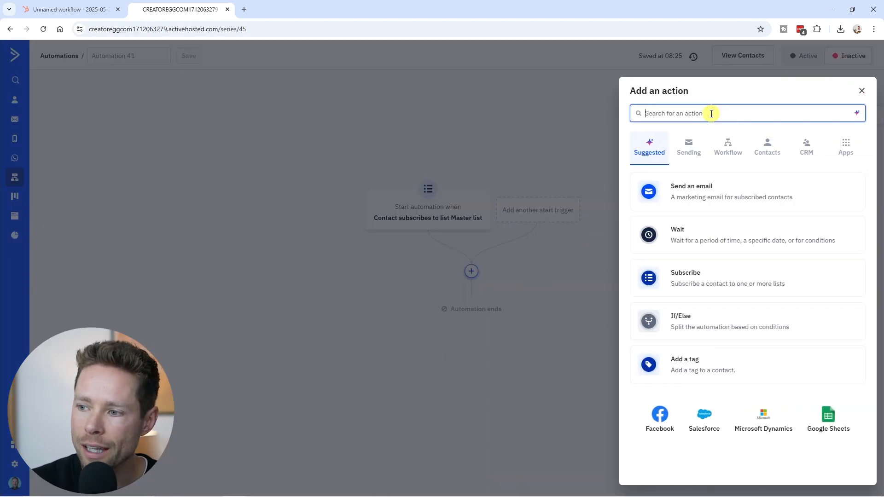
text(goal)
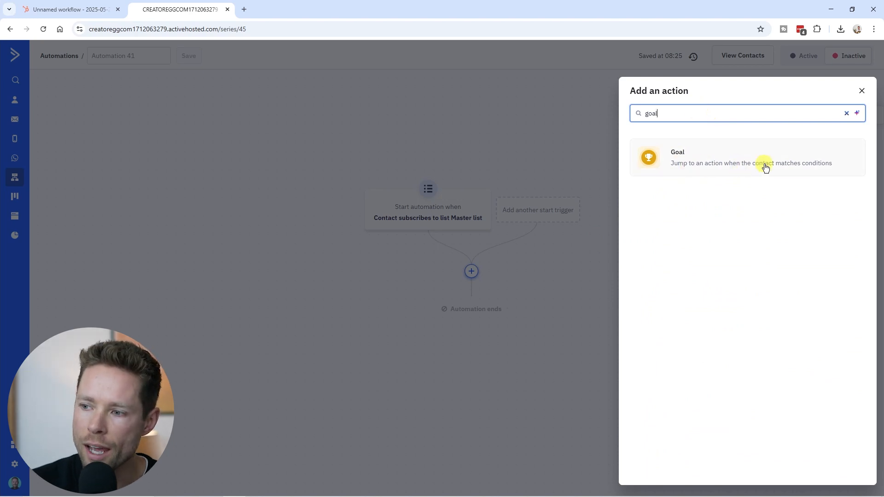
click(818, 170)
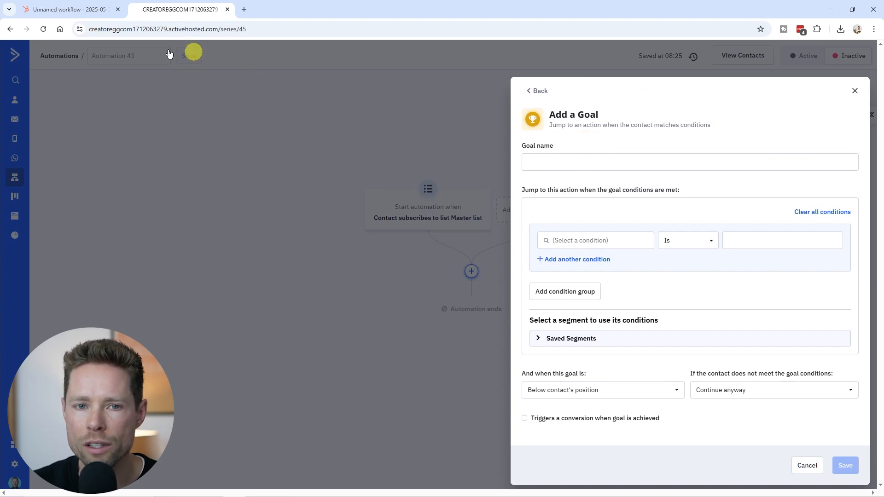
Step: Switch to HubSpot and review the Met a workflow goal option in the enrollment trigger's settings
click(65, 10)
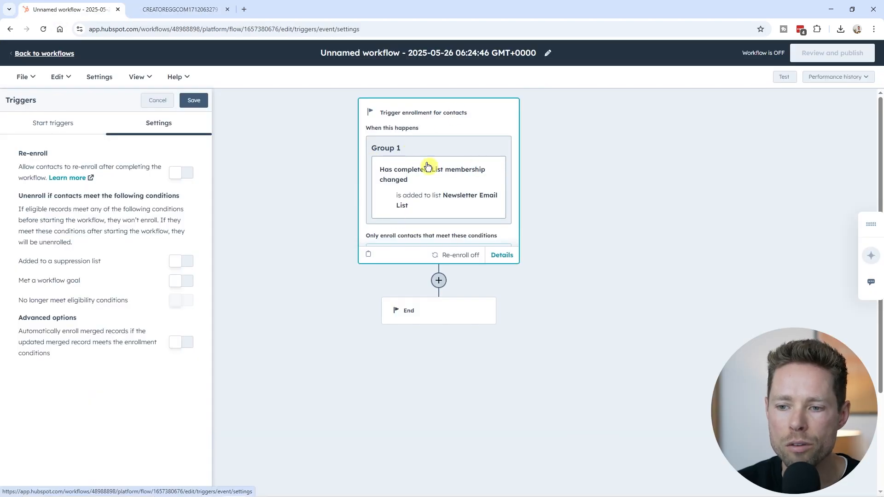
drag(18, 280, 81, 281)
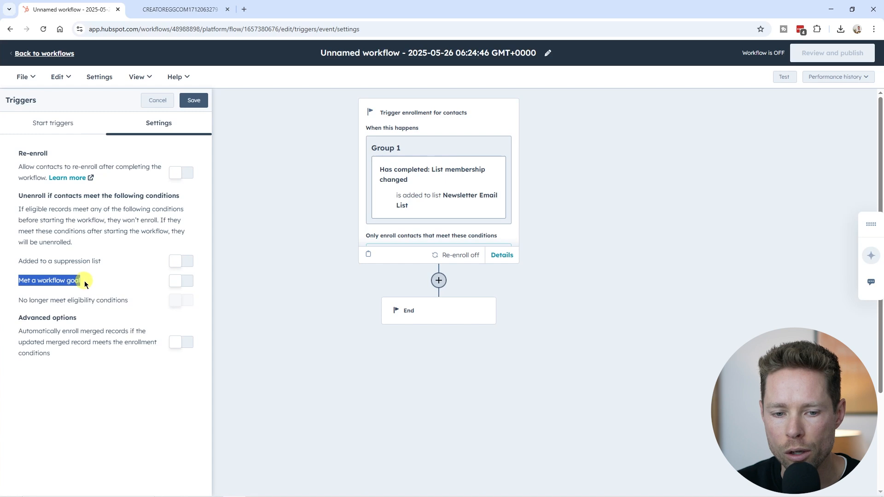
Step: Switch to ActiveCampaign and look at the Behaviors & Actions category for another start trigger
click(169, 10)
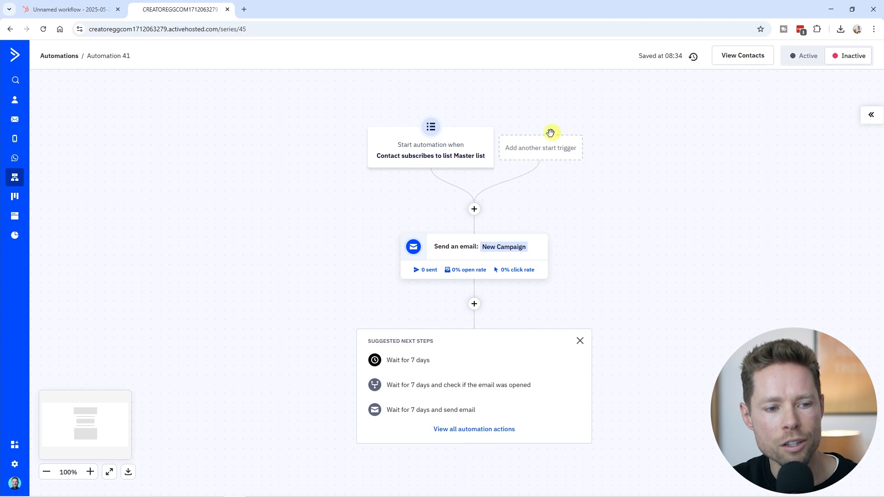
click(552, 156)
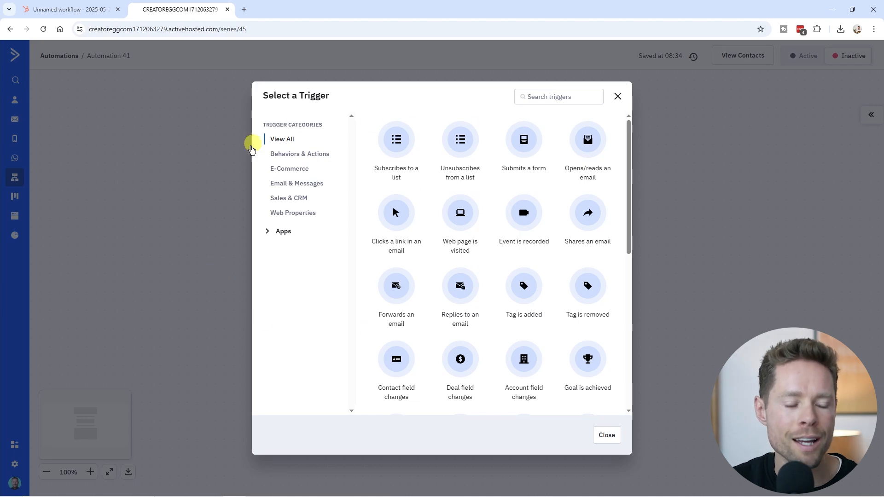
click(293, 155)
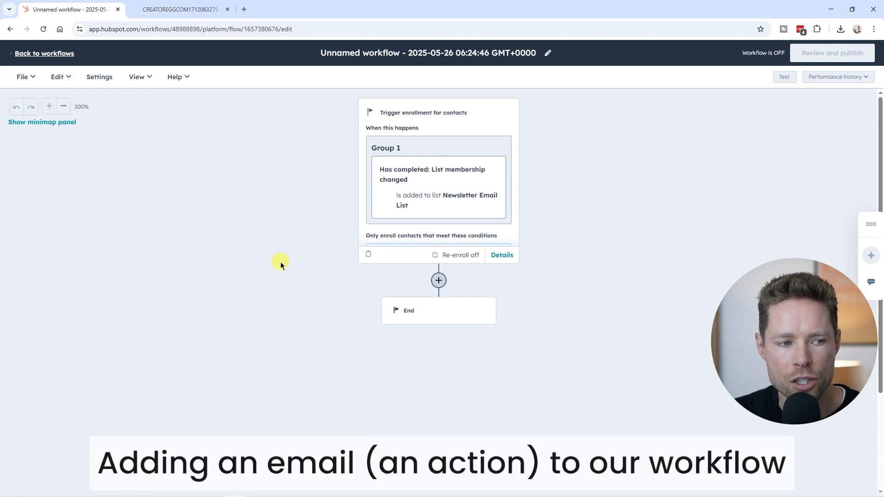
Step: Switch to HubSpot, start a Send email action below the enrollment trigger and open the form for creating a new email
click(438, 281)
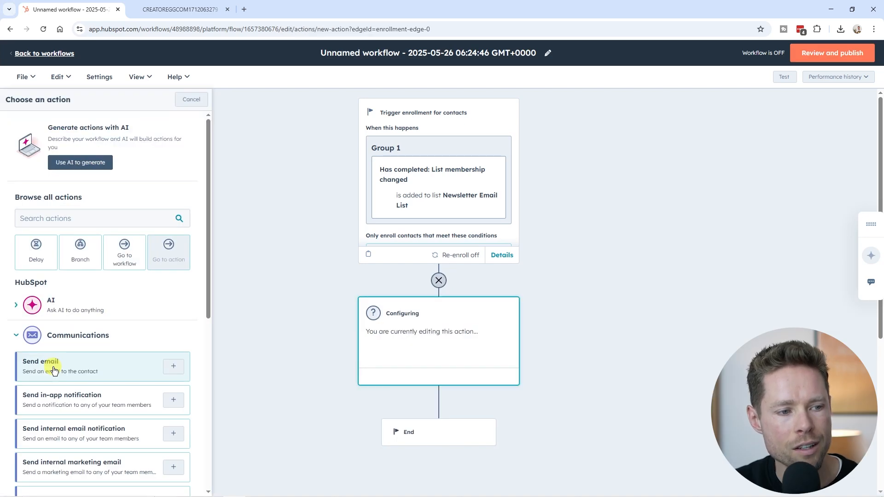
click(54, 371)
click(73, 209)
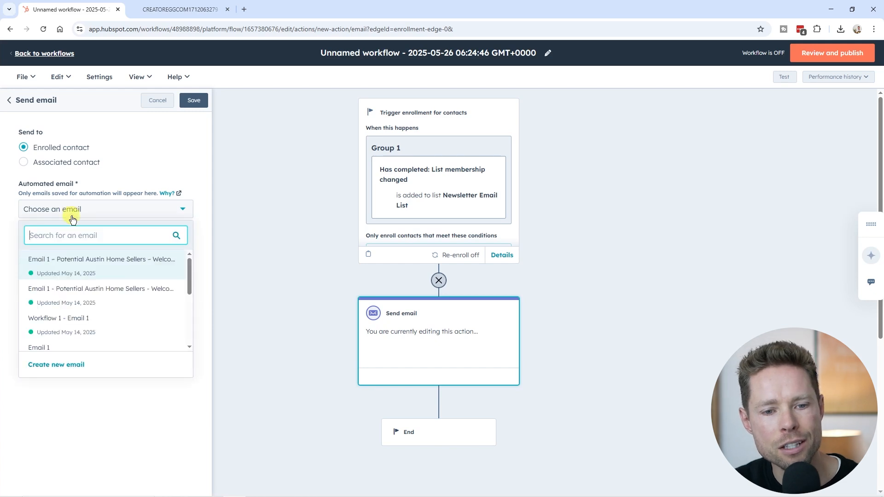
click(53, 366)
Step: Examine the new email form's fields from the email name to the footer and open the full email tool's saved templates
scroll(123, 296, down, 3)
scroll(123, 358, up, 3)
scroll(137, 371, down, 3)
scroll(108, 315, up, 3)
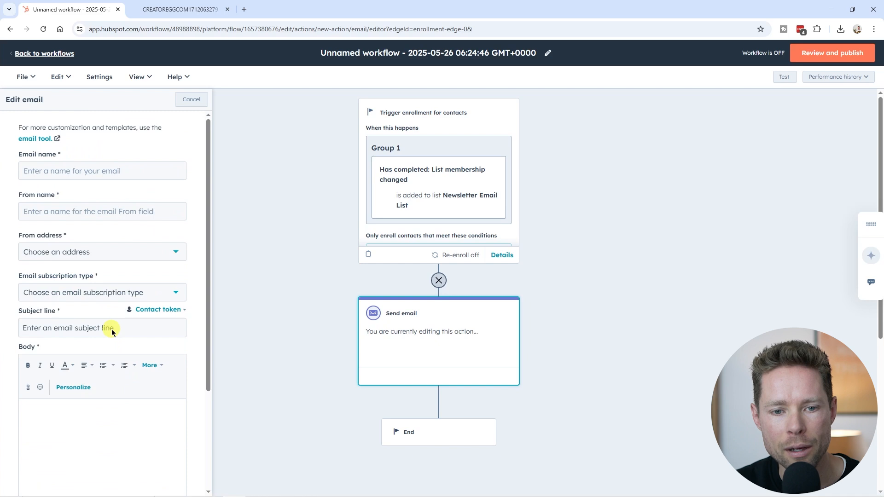
click(64, 211)
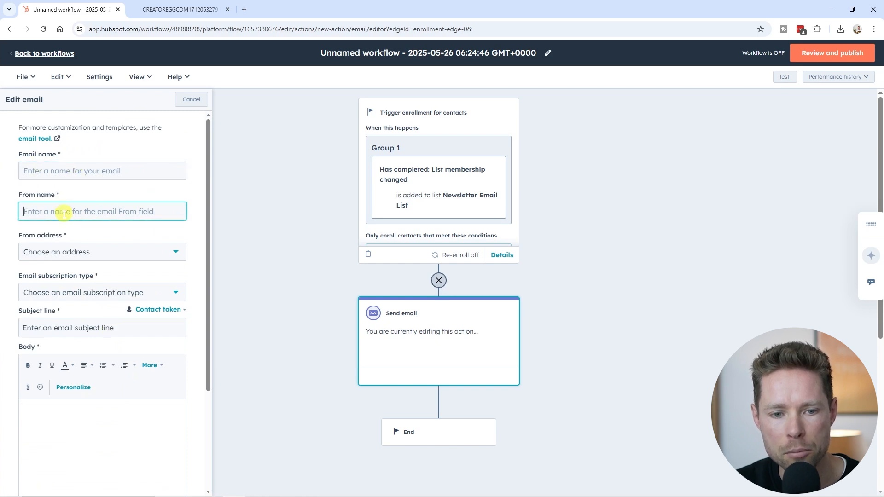
scroll(67, 242, down, 3)
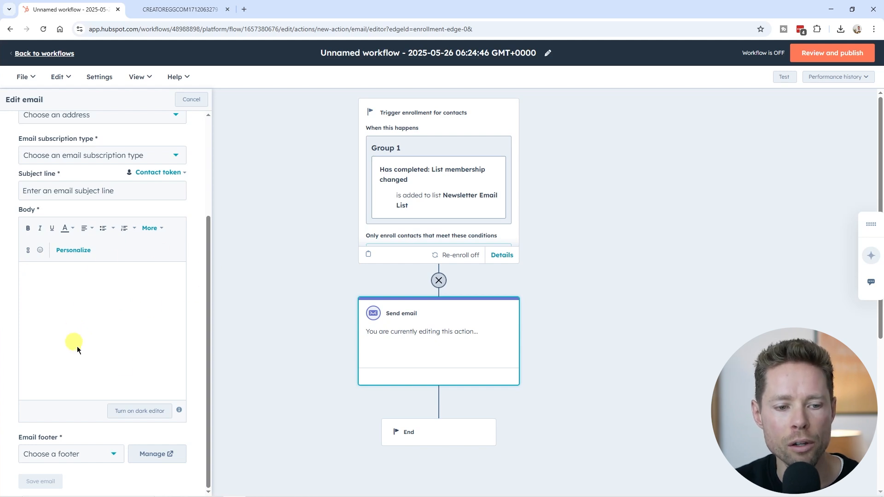
scroll(294, 354, down, 3)
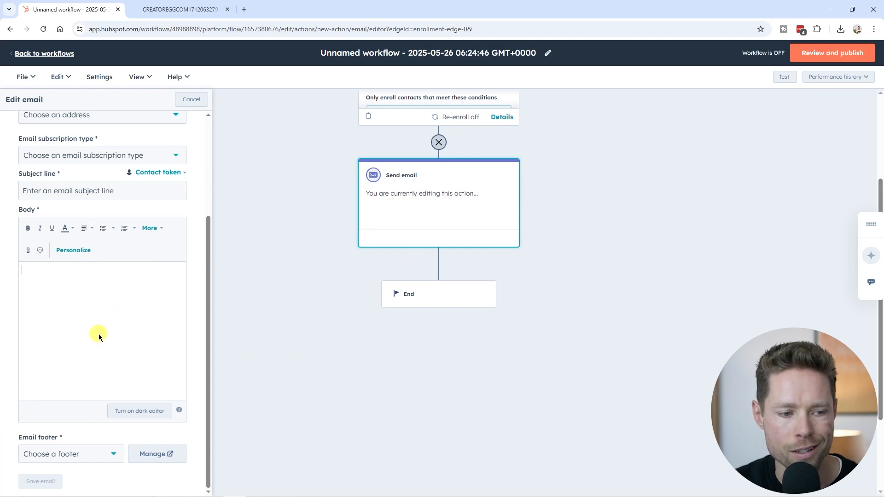
scroll(99, 334, up, 3)
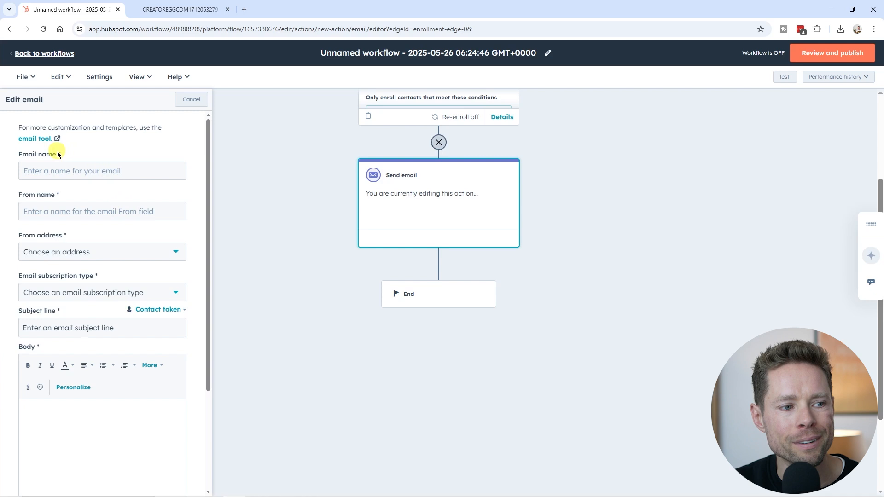
click(35, 139)
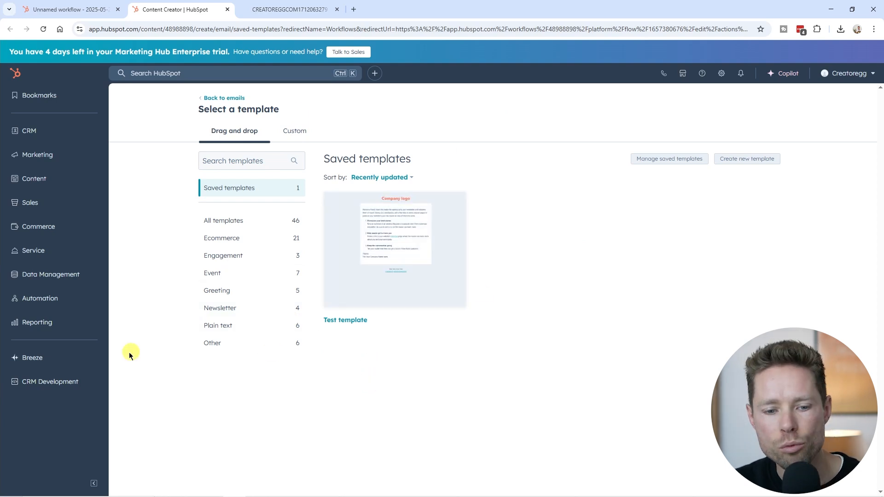
Step: Reopen the unnamed workflow dated 2025-05-26 from the automation workflows list
click(41, 300)
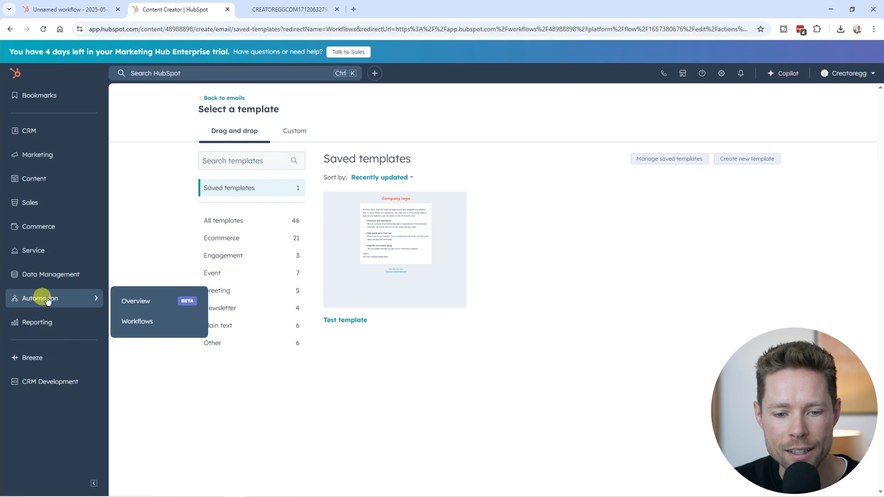
click(138, 322)
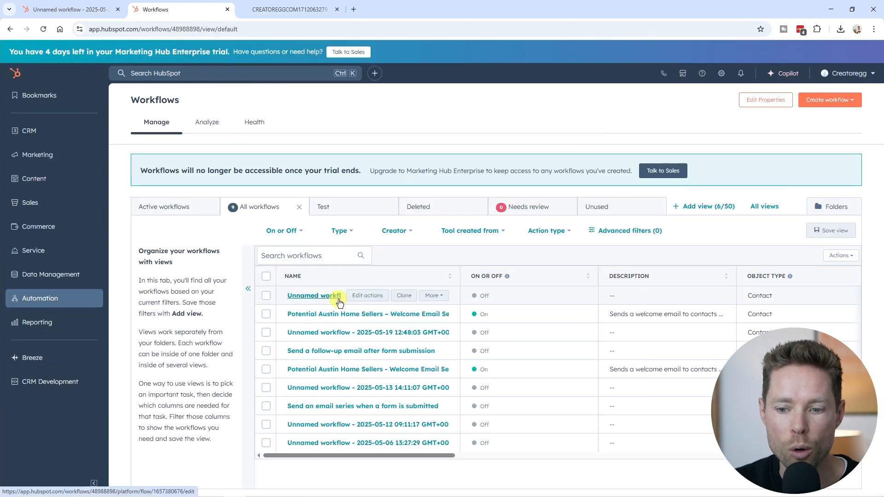
click(308, 297)
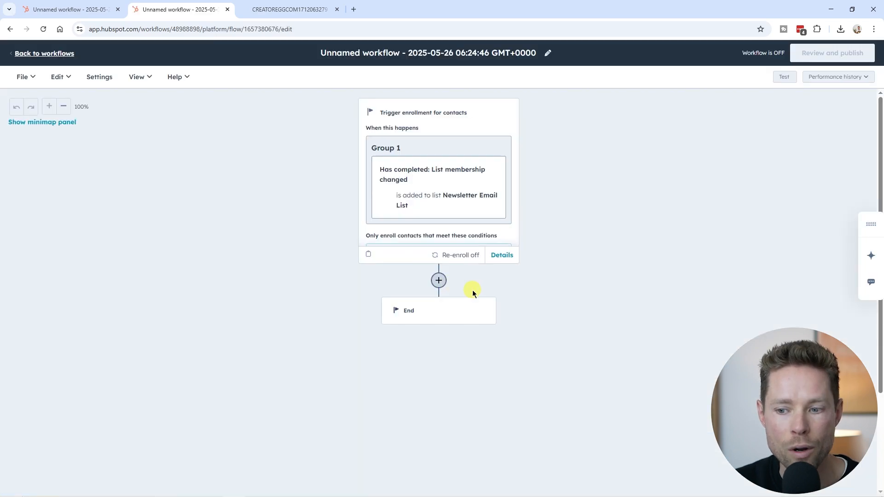
Step: Add a Send email action below the enrollment trigger using "Email 1 – Potential Austin Home Sellers – Welcome Series"
click(440, 281)
click(87, 340)
click(61, 373)
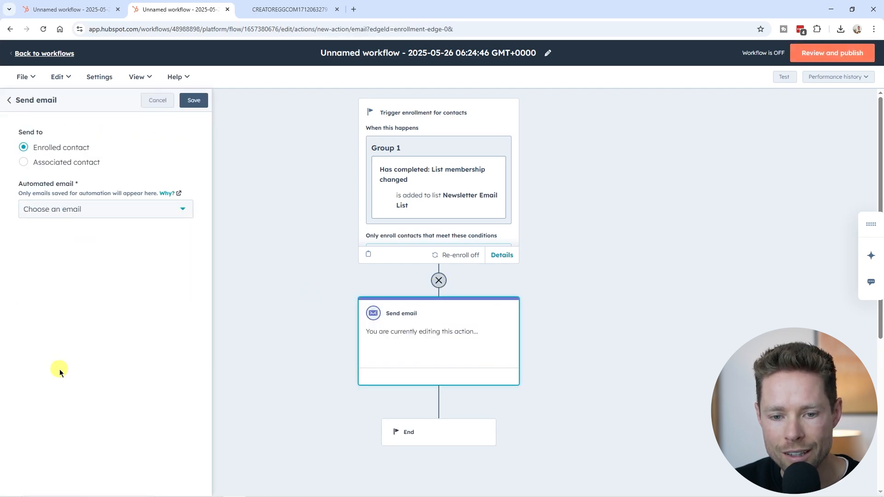
click(59, 216)
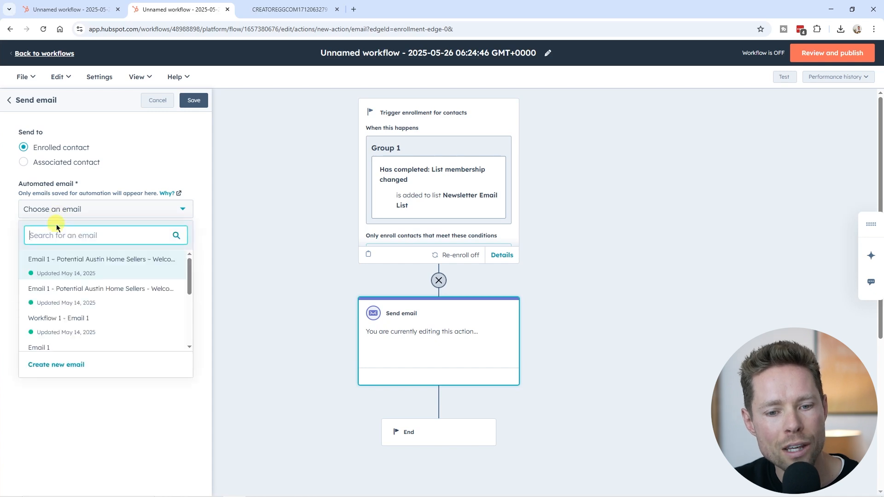
mouse_move(55, 266)
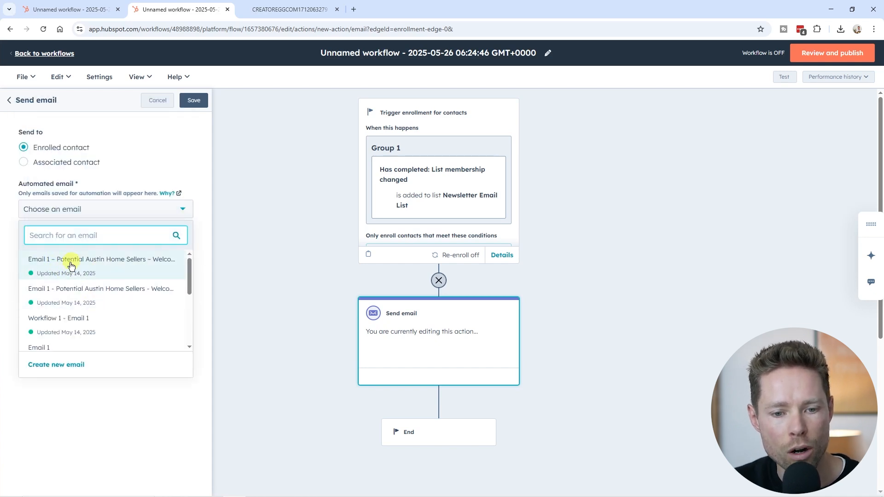
mouse_move(107, 270)
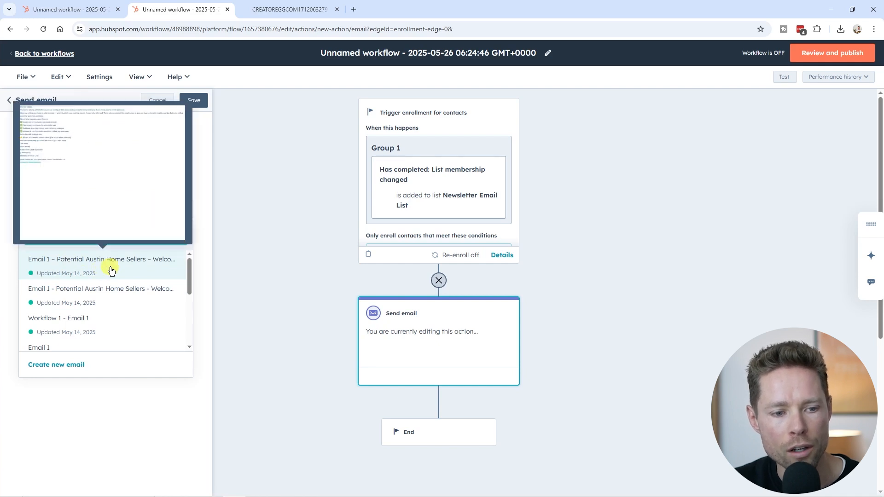
click(111, 271)
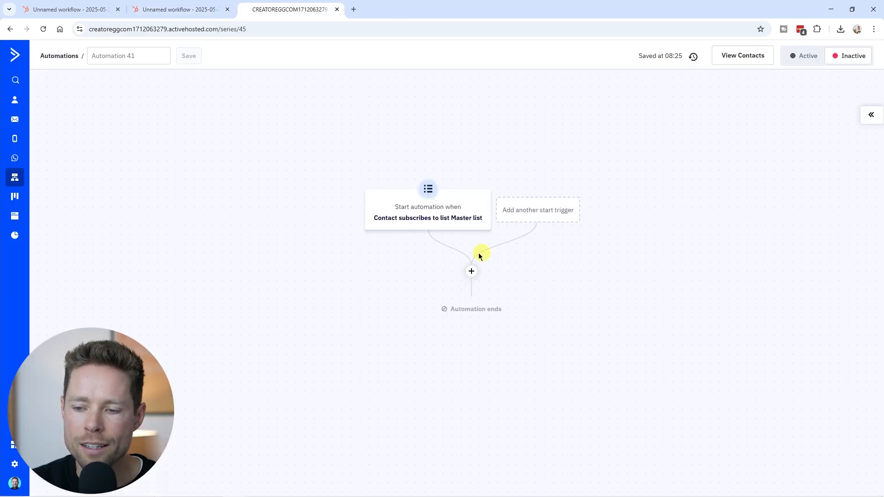
Step: Switch to ActiveCampaign and add a Send an email action below the start trigger with a new email from the blank canvas
click(471, 272)
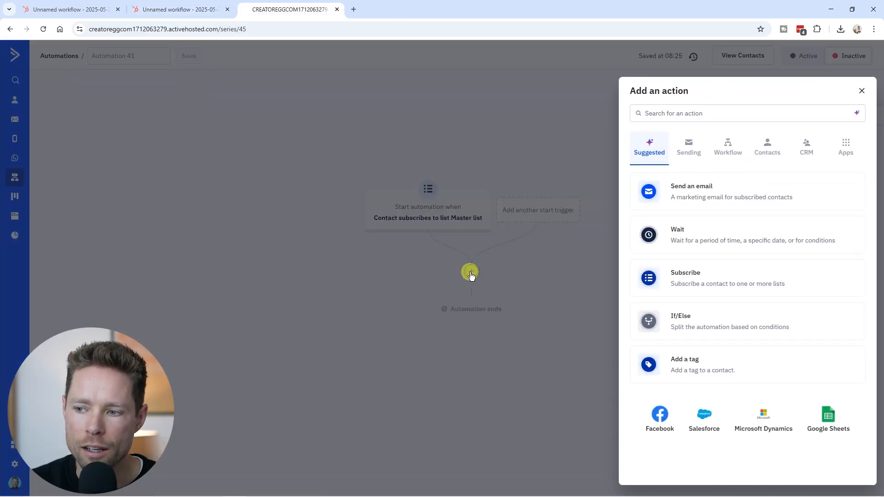
click(723, 196)
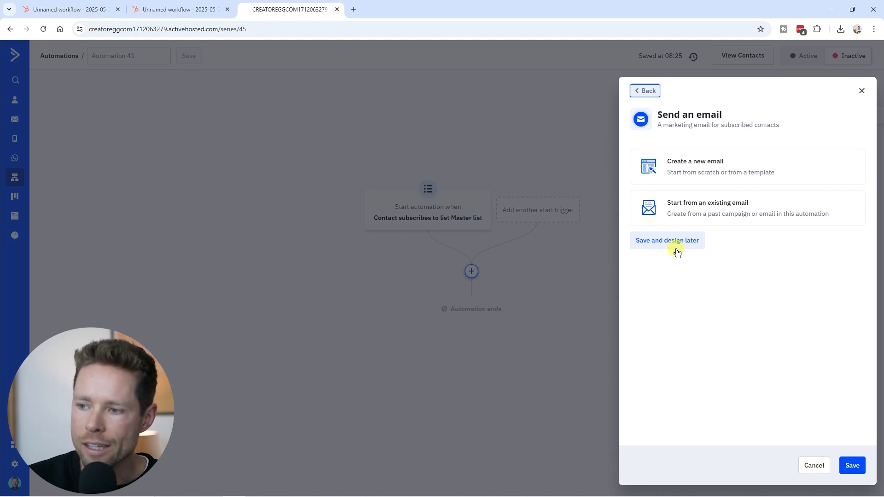
click(715, 171)
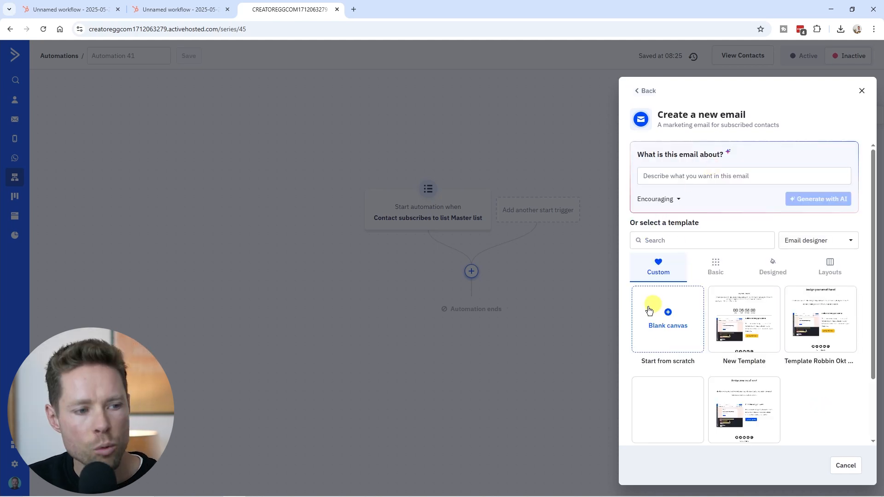
click(652, 323)
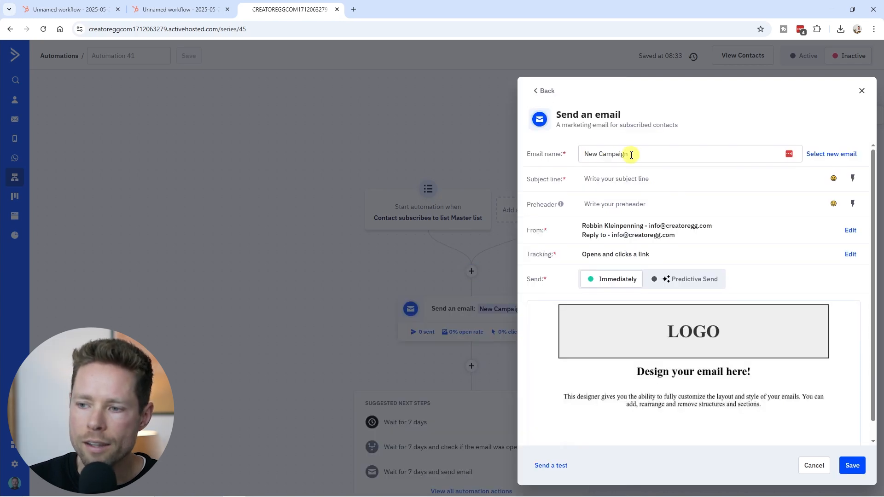
Step: Open the New Campaign email in the design editor, save and exit it without edits, and save the email action
click(631, 155)
click(555, 184)
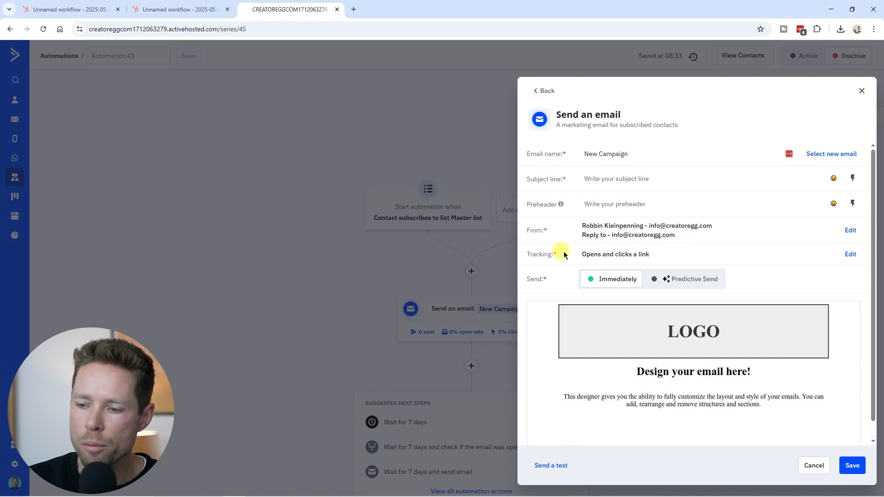
scroll(682, 322, down, 1)
mouse_move(690, 368)
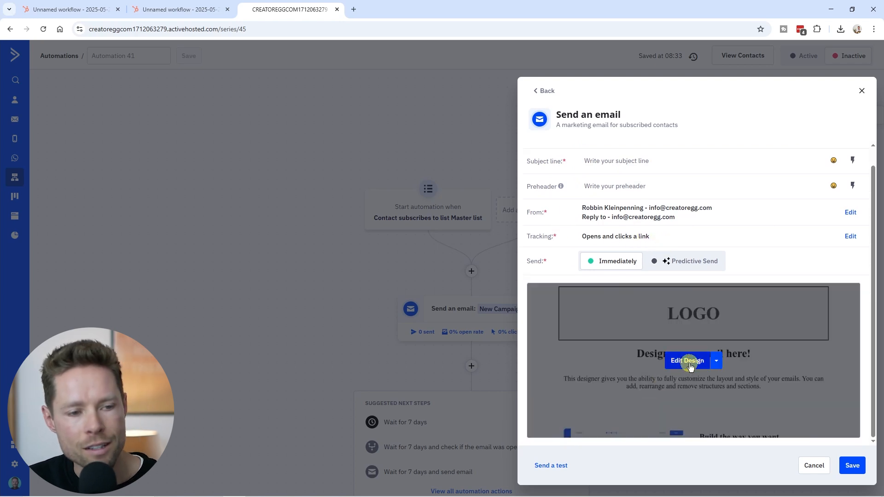
click(688, 362)
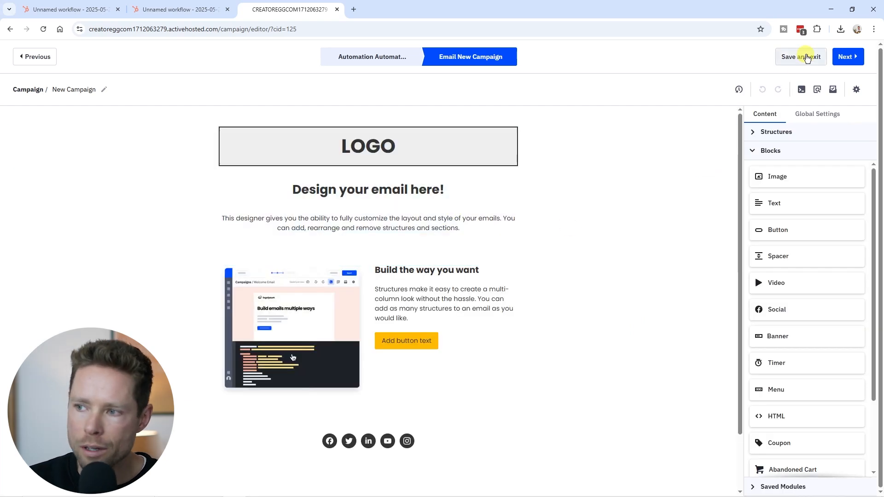
click(802, 56)
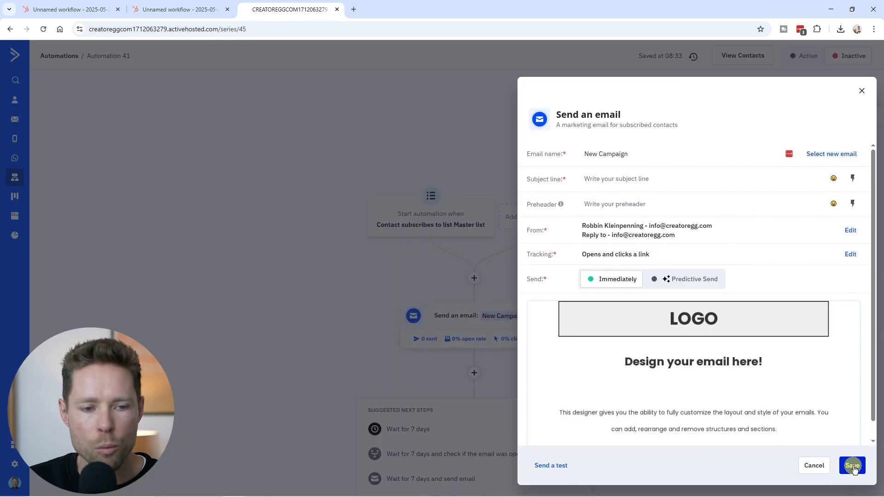
click(853, 466)
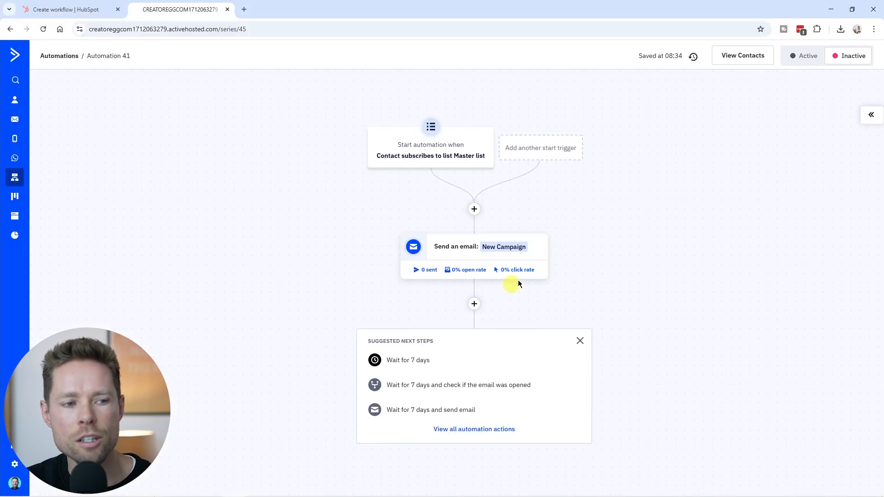
Step: Switch to HubSpot, start another Send email action between the trigger and the existing email, and look through the new email form
click(475, 209)
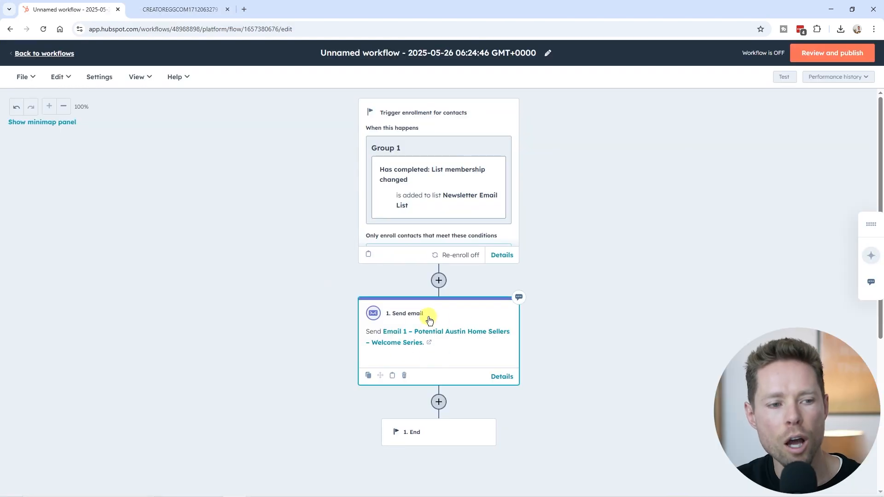
click(438, 280)
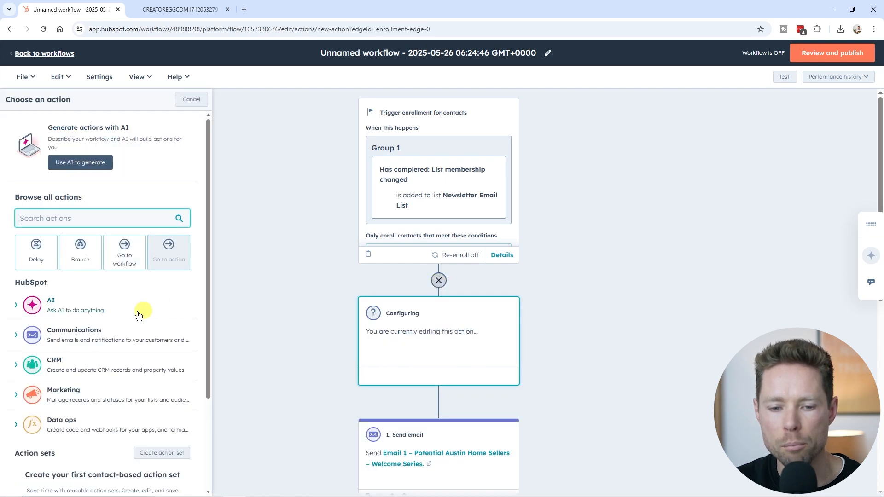
click(64, 336)
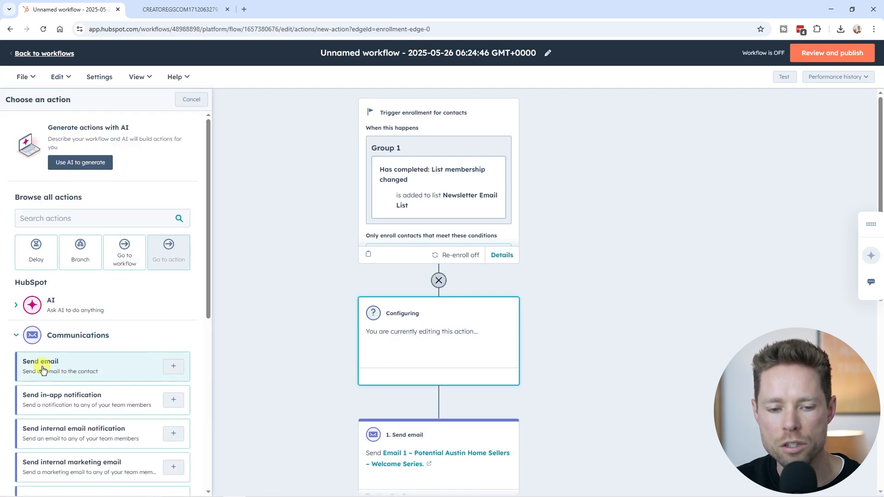
click(43, 370)
click(90, 212)
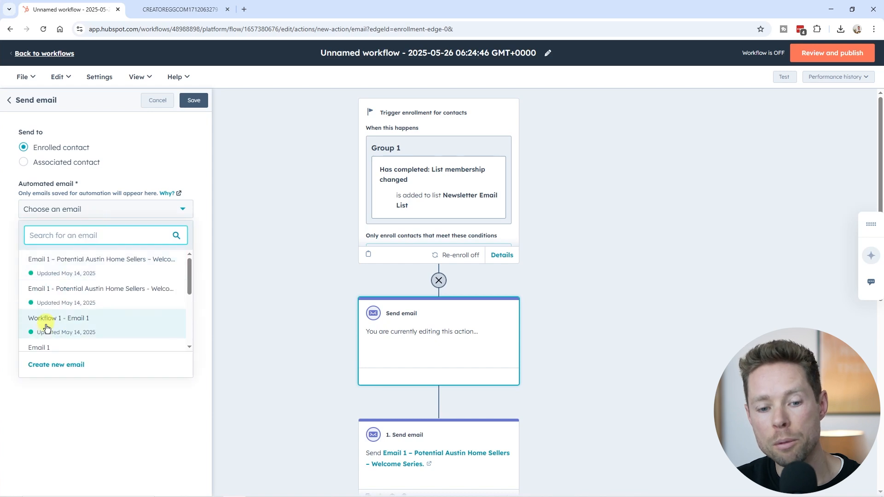
click(73, 366)
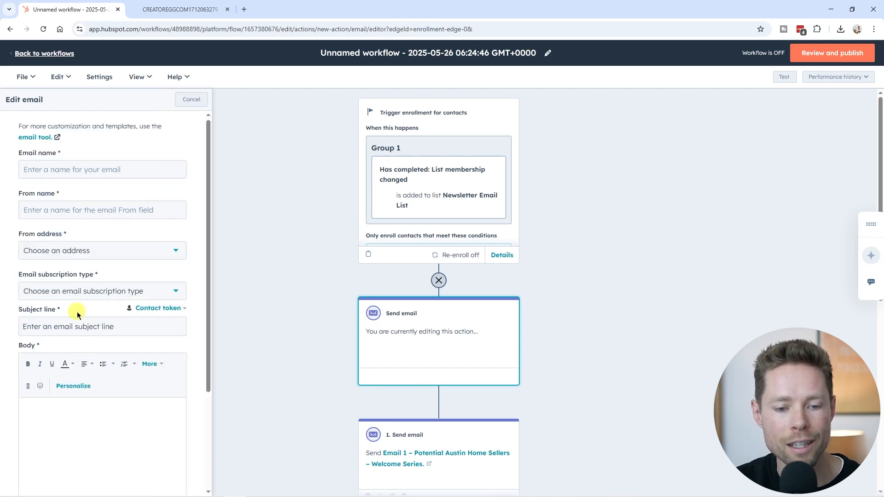
scroll(91, 362, down, 3)
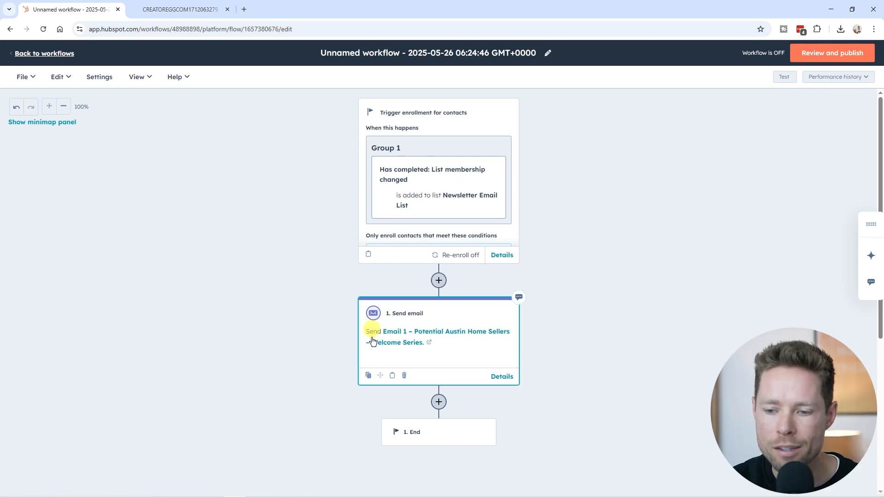
Step: Add a Delay action below the Send email action, based on a set amount of time of 1 day, and save it
scroll(438, 298, down, 2)
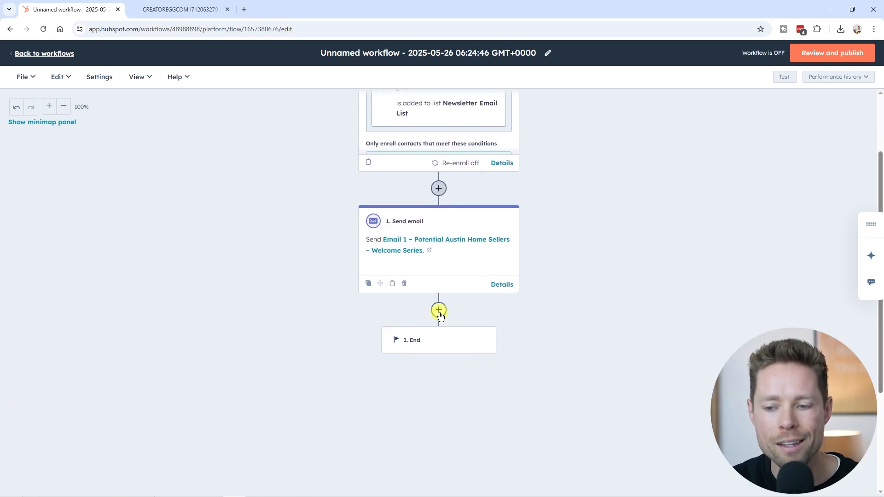
scroll(440, 314, up, 2)
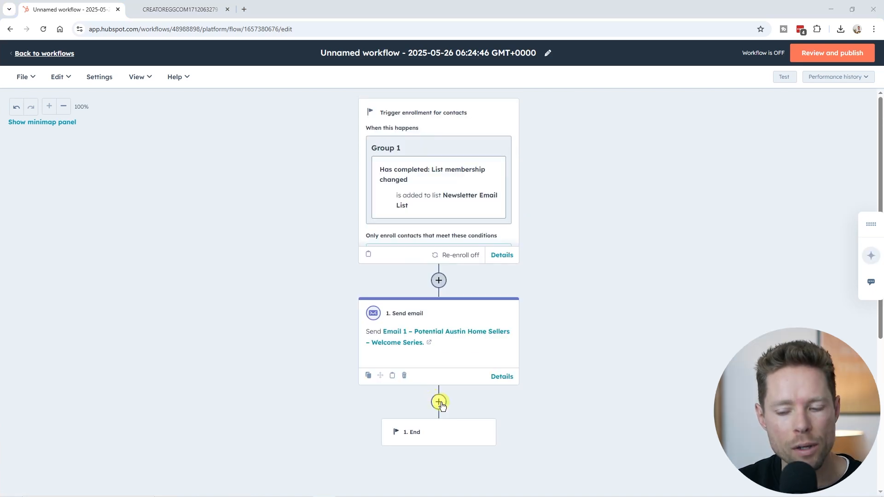
click(440, 404)
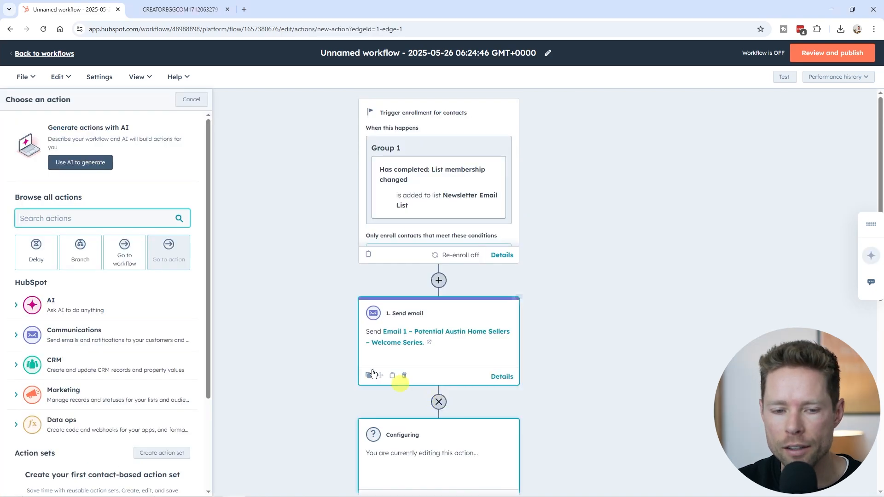
click(37, 256)
click(89, 148)
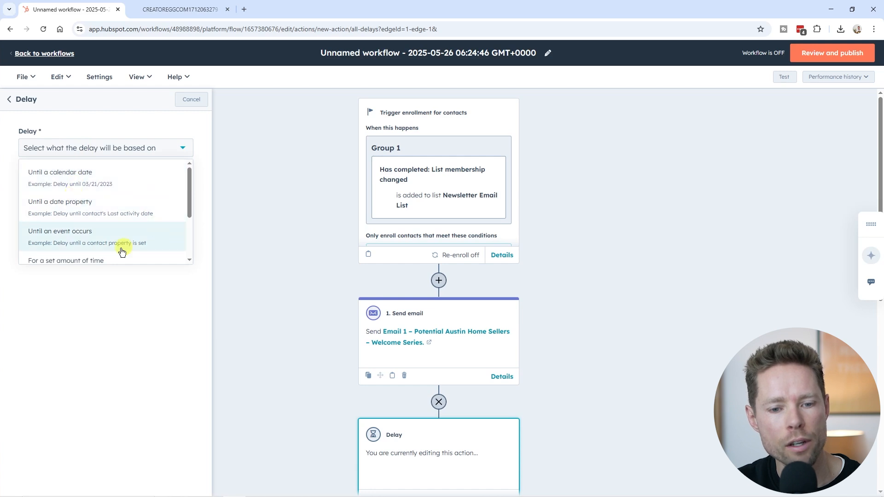
click(100, 259)
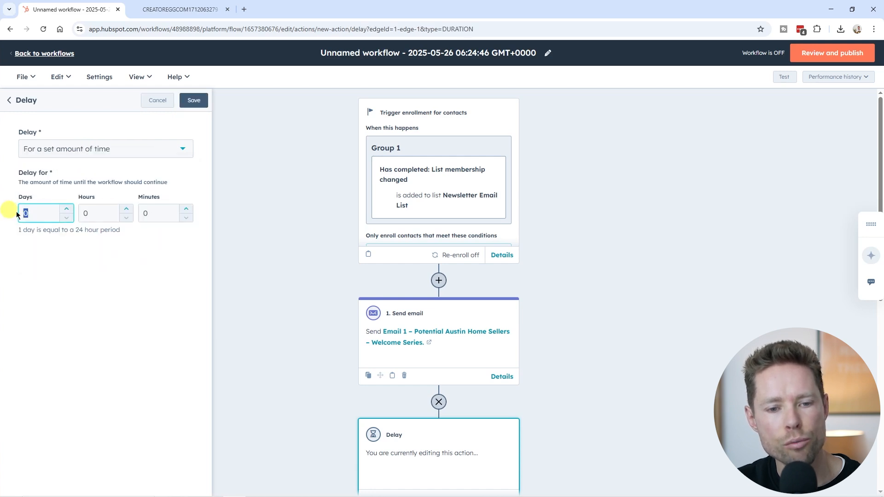
click(193, 102)
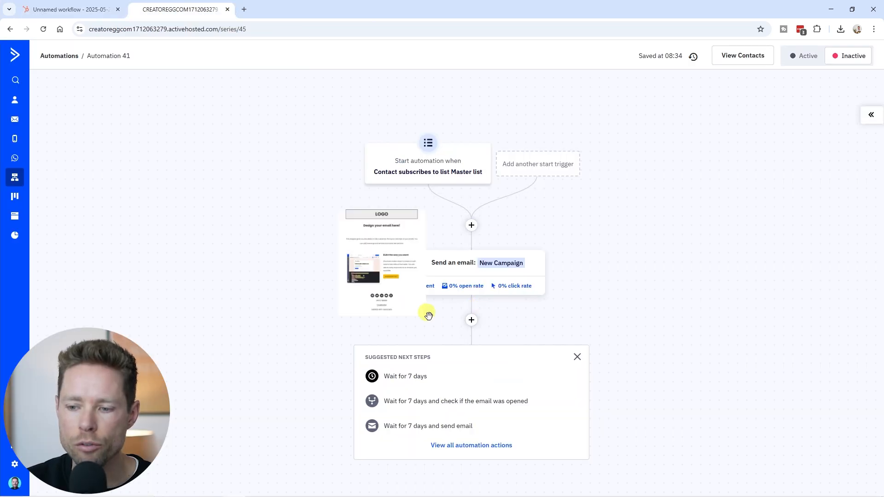
Step: Switch to ActiveCampaign and add a Wait action of 1 day, as a set period of time, below the New Campaign email
click(471, 321)
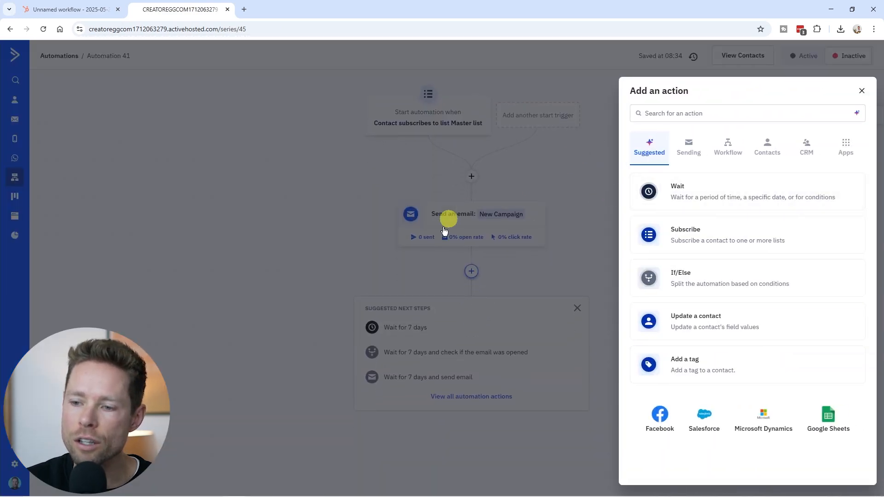
click(695, 197)
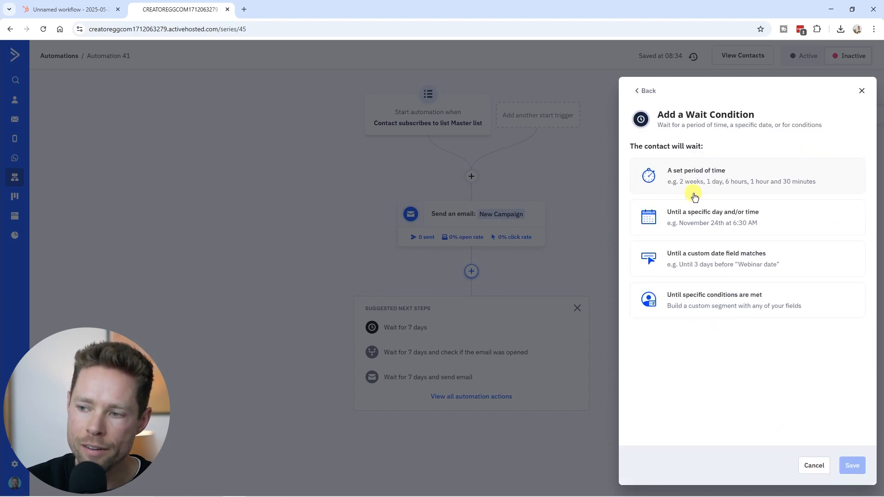
click(748, 181)
click(861, 473)
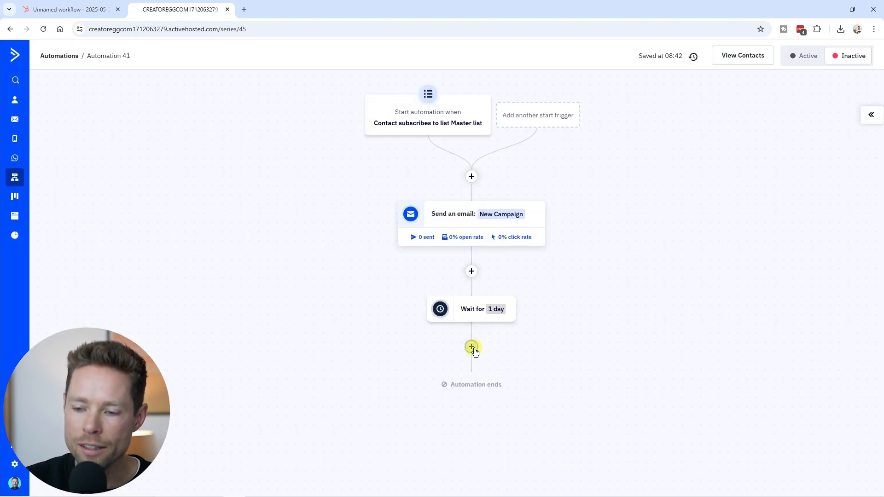
click(472, 347)
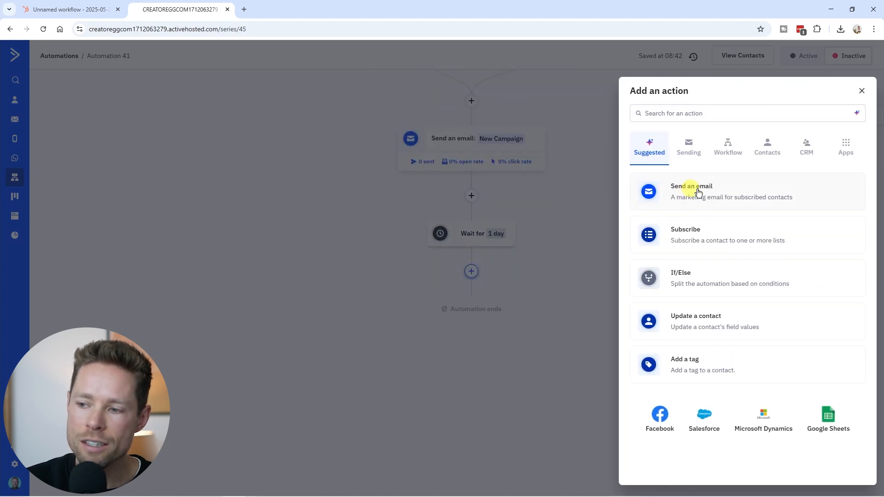
click(862, 91)
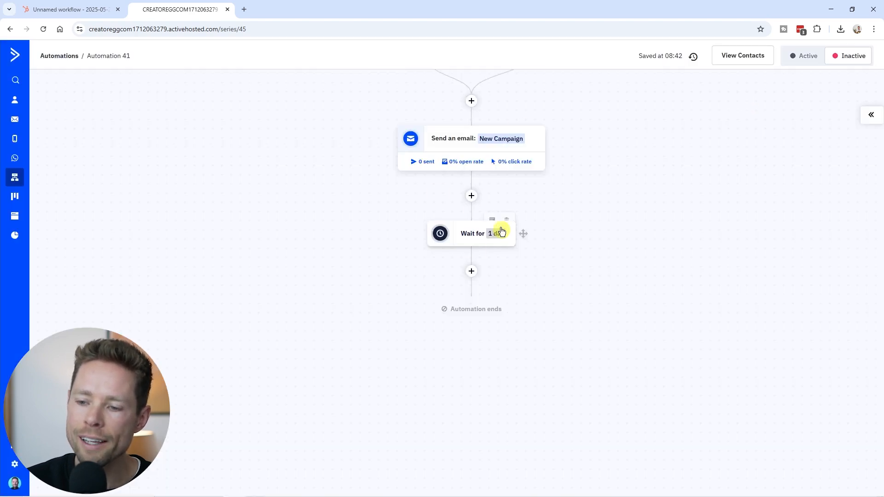
Step: Add a Split action with two paths between the ActiveCampaign start trigger and the New Campaign email, and glance at HubSpot's action list for comparison
scroll(470, 272, up, 1)
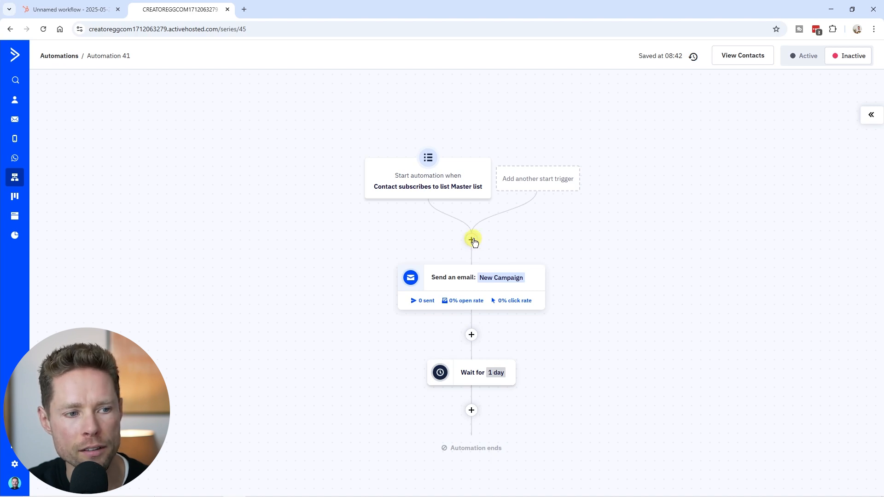
click(474, 241)
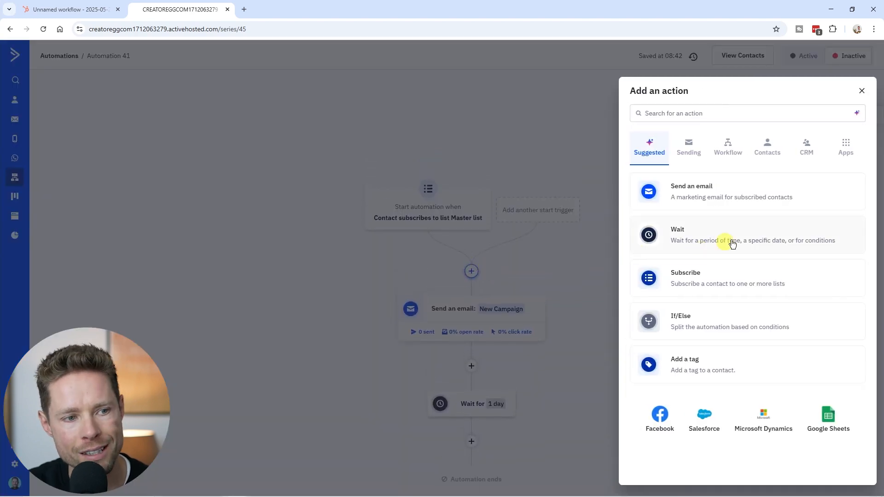
click(727, 157)
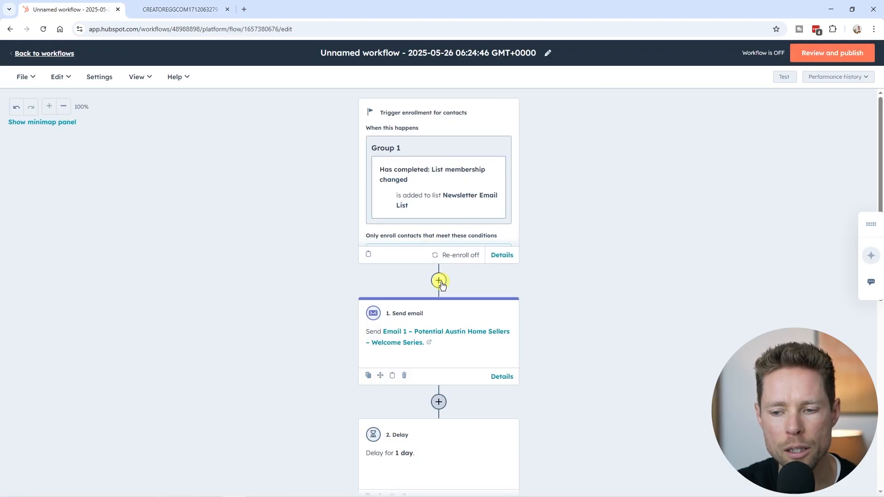
click(439, 280)
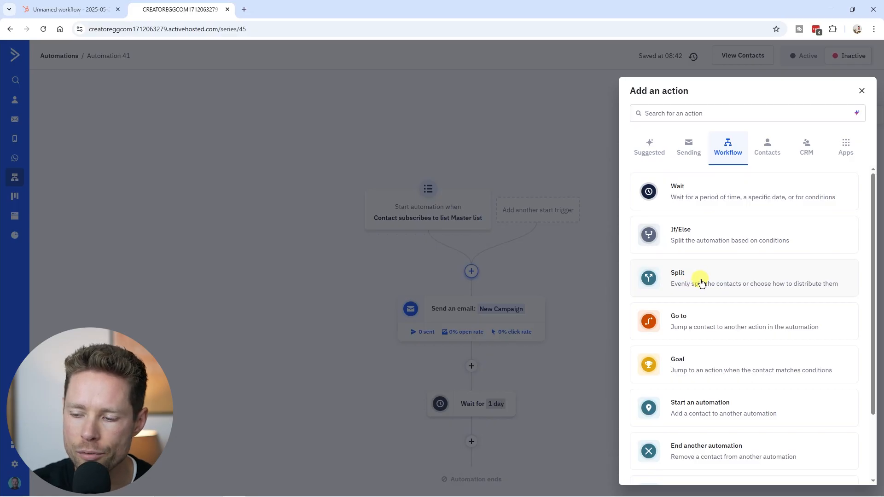
click(701, 282)
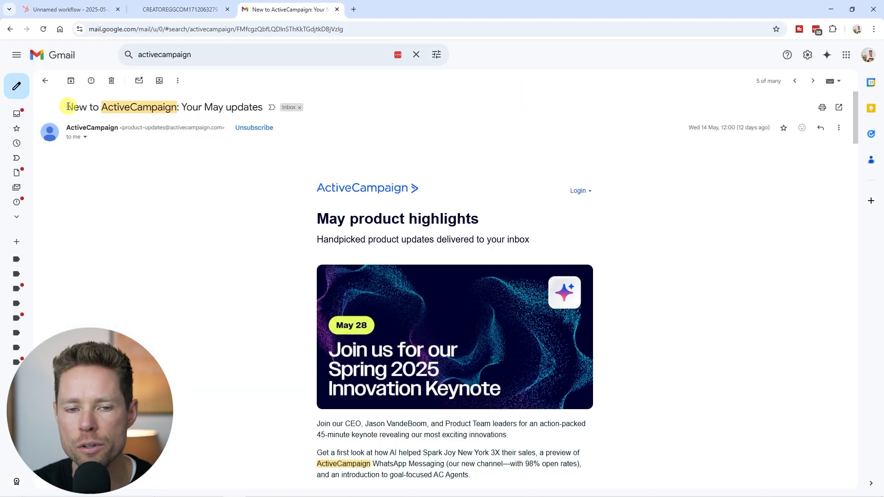
Step: Review the split-test email feature in the Gmail message "New to ActiveCampaign: Your May updates" and the settings of a subject split testing campaign
drag(67, 106, 257, 103)
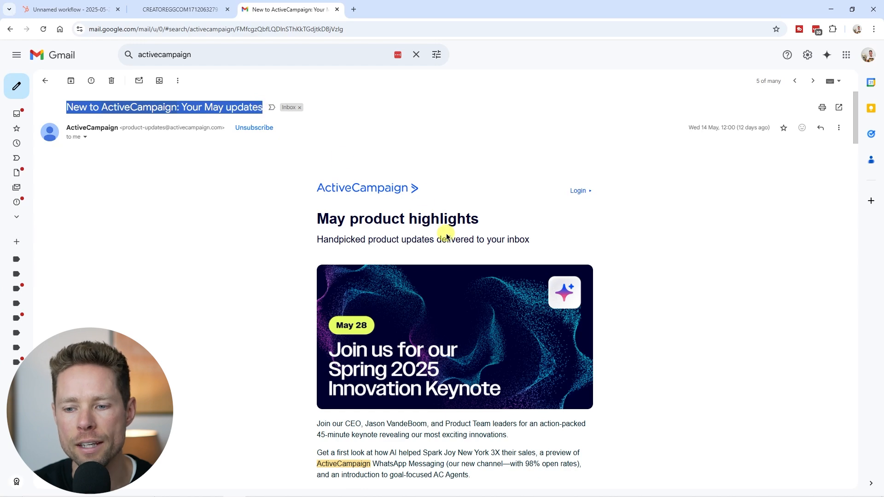
scroll(447, 237, down, 15)
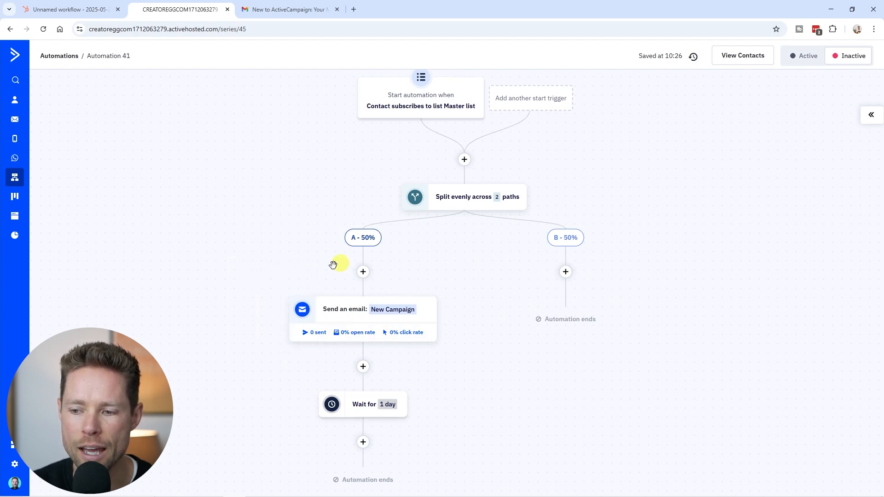
click(289, 9)
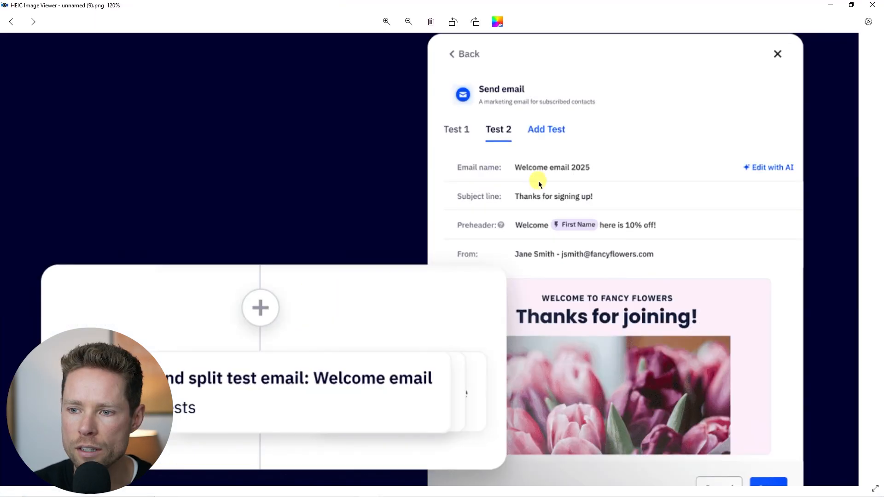
scroll(518, 202, down, 1)
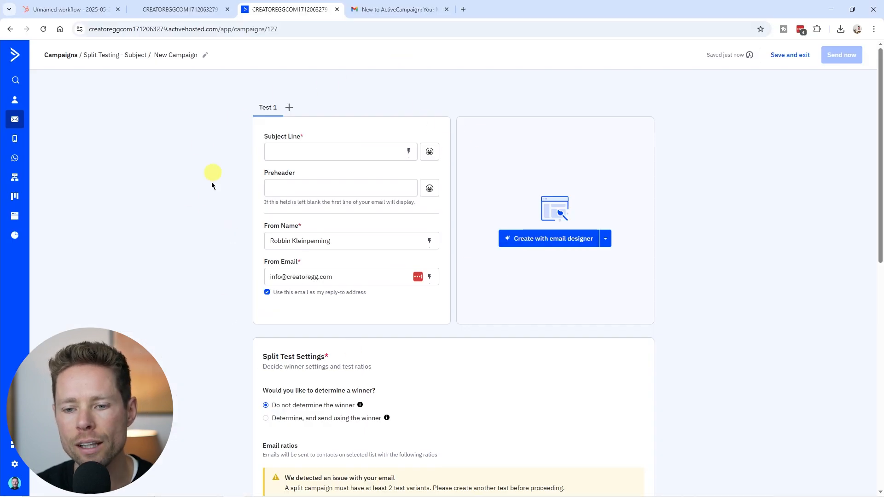
scroll(410, 382, down, 7)
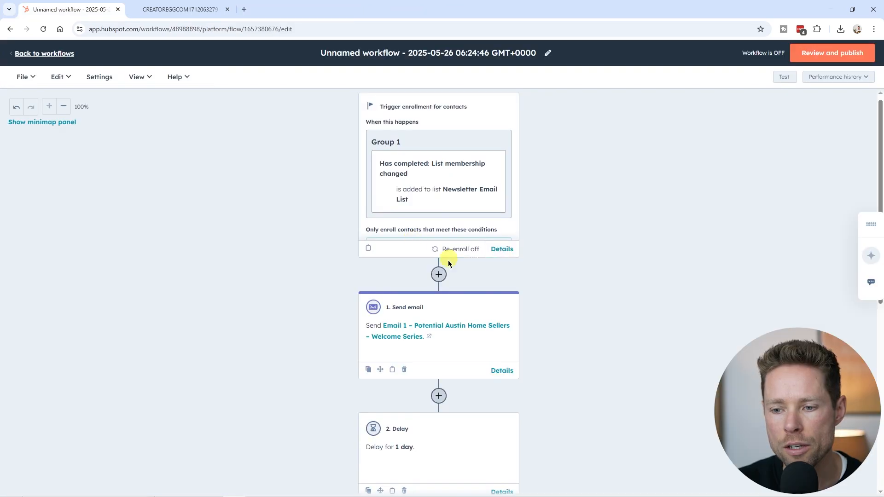
Step: Switch to HubSpot and add a Branch with random distribution by percentage, using two 50% branches, between the enrollment trigger and the Send email action
click(439, 275)
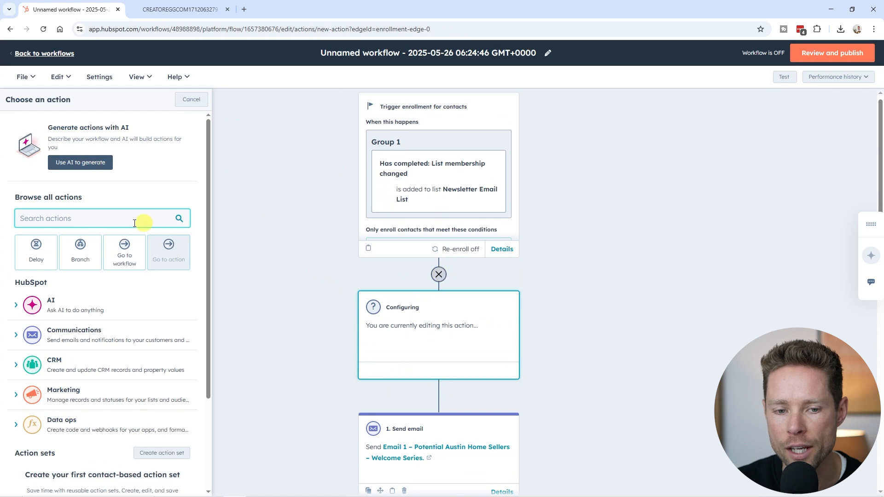
click(81, 255)
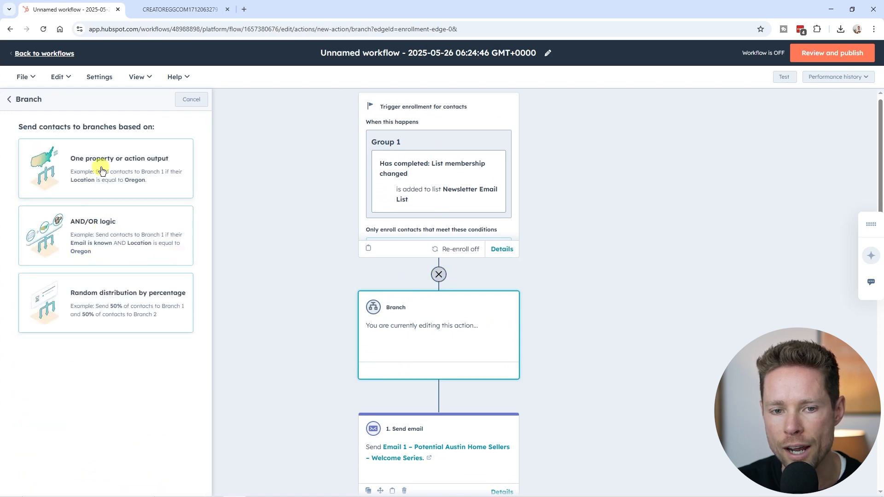
click(161, 298)
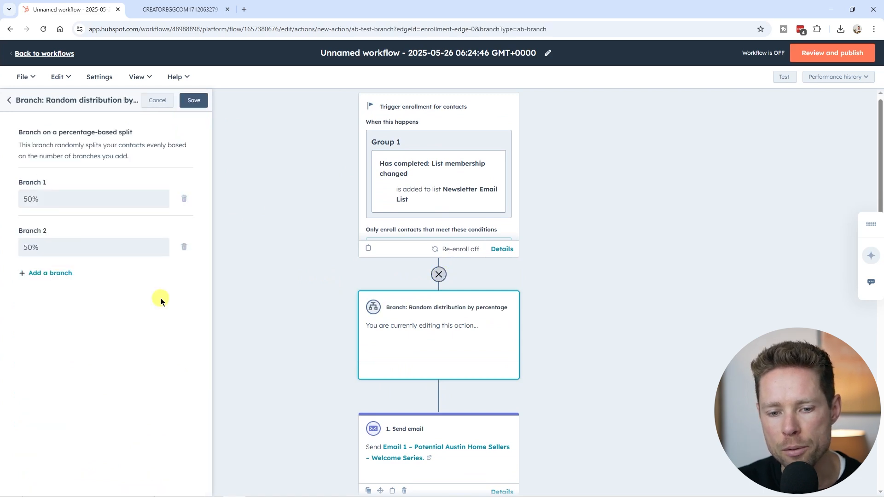
click(194, 101)
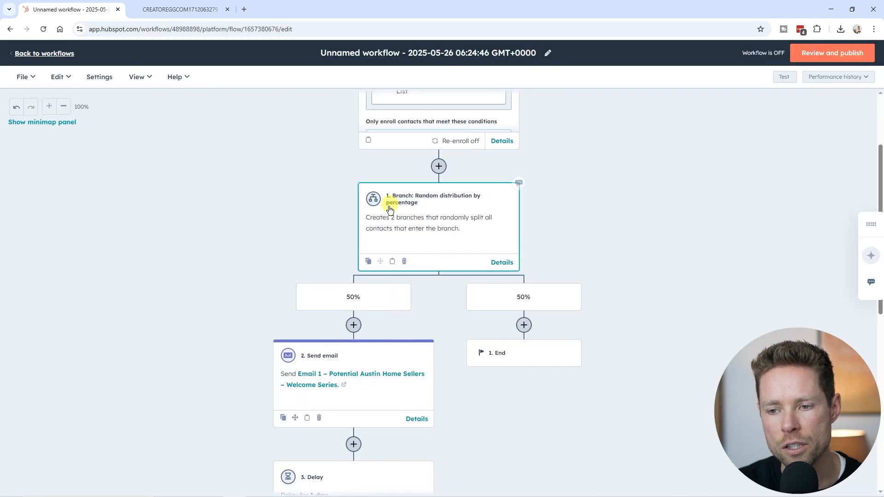
Step: Compare the two-path split in the ActiveCampaign automation with the percentage branch in the HubSpot workflow
click(200, 10)
scroll(444, 377, down, 2)
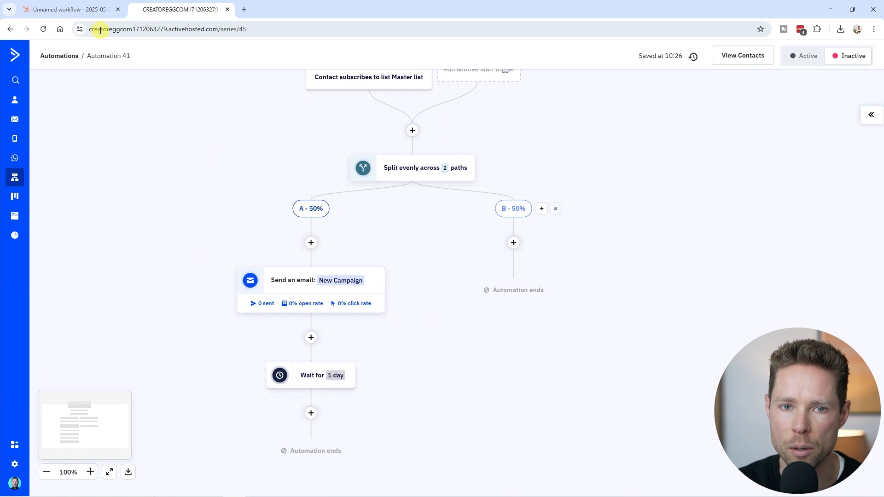
click(94, 9)
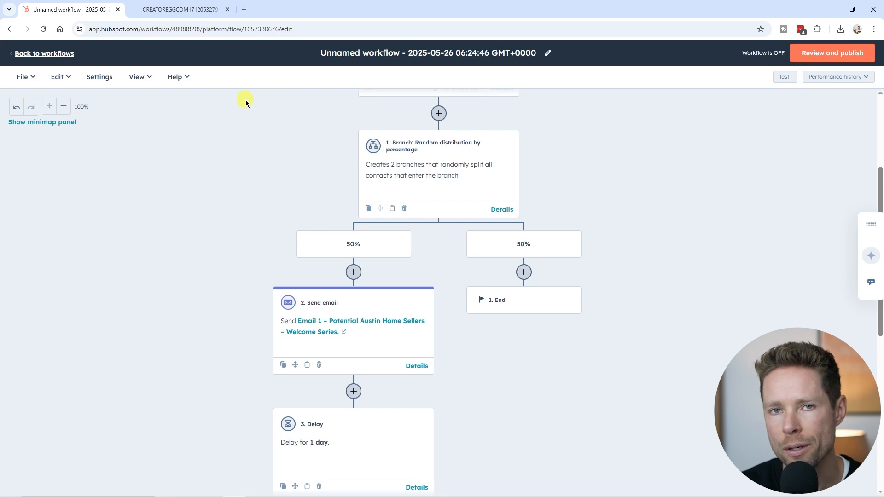
scroll(485, 234, up, 1)
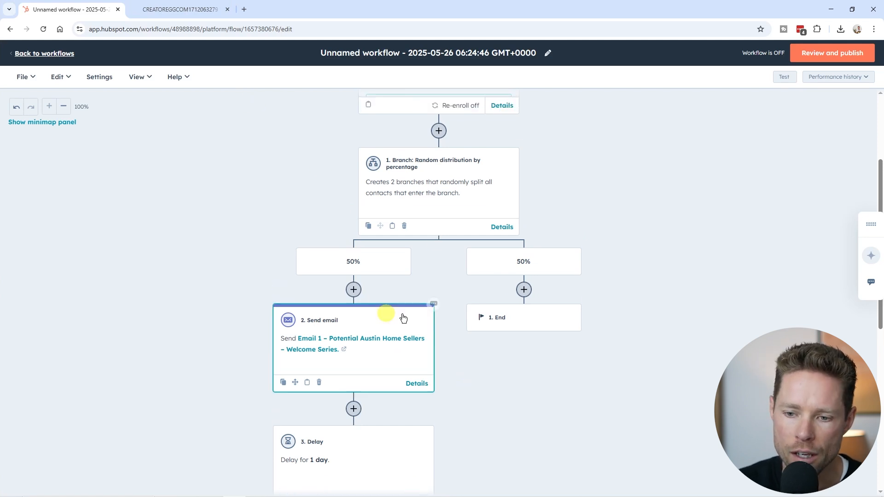
scroll(632, 247, down, 1)
scroll(632, 247, down, 1)
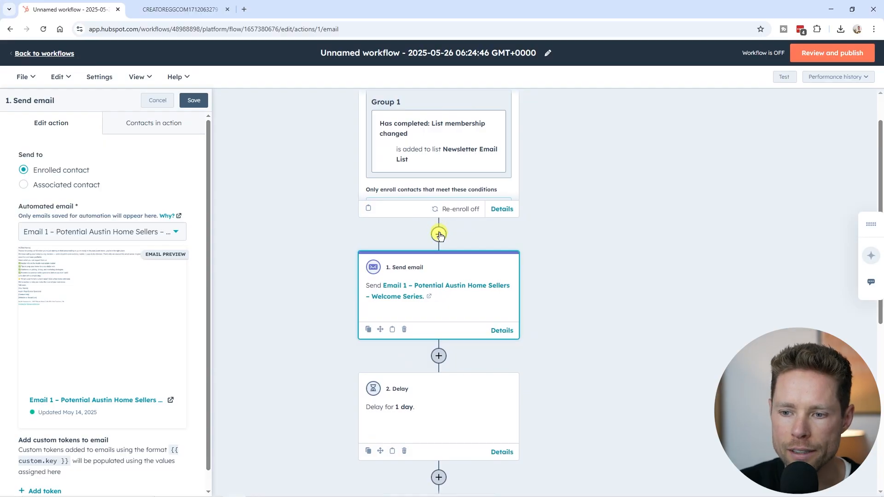
Step: Insert a Branch action based on AND/OR logic between the HubSpot enrollment trigger and the Send email action
click(439, 235)
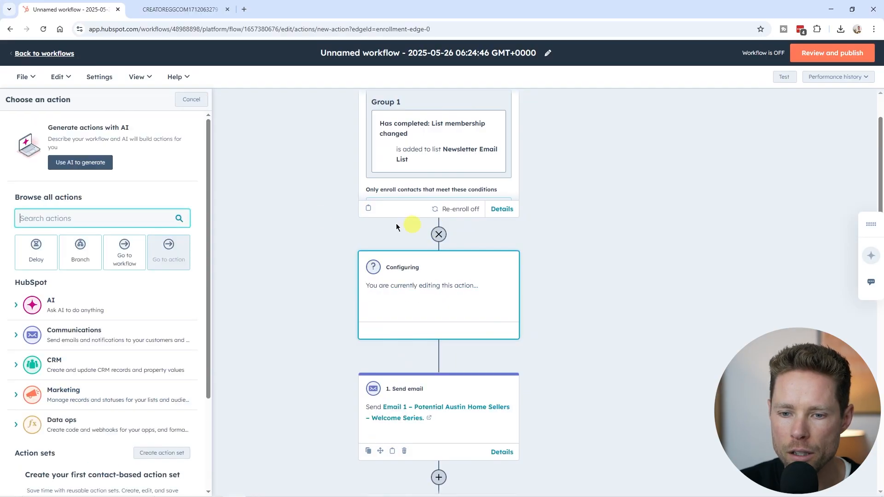
click(81, 256)
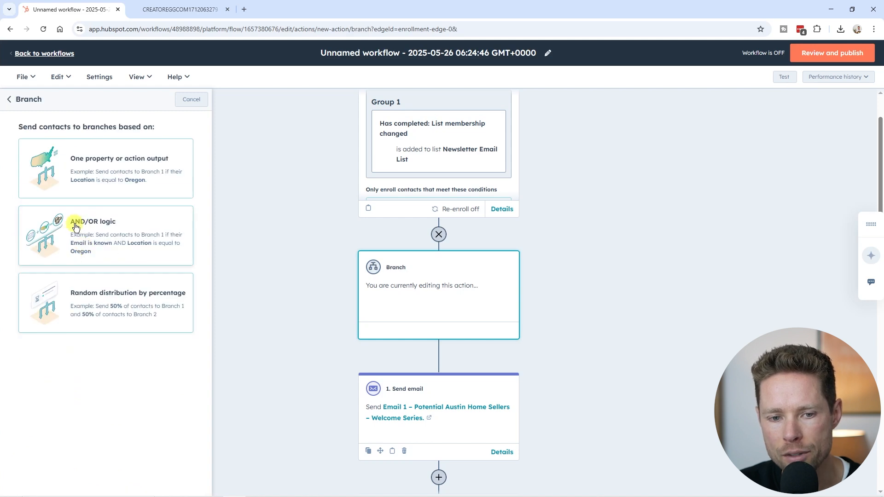
click(140, 237)
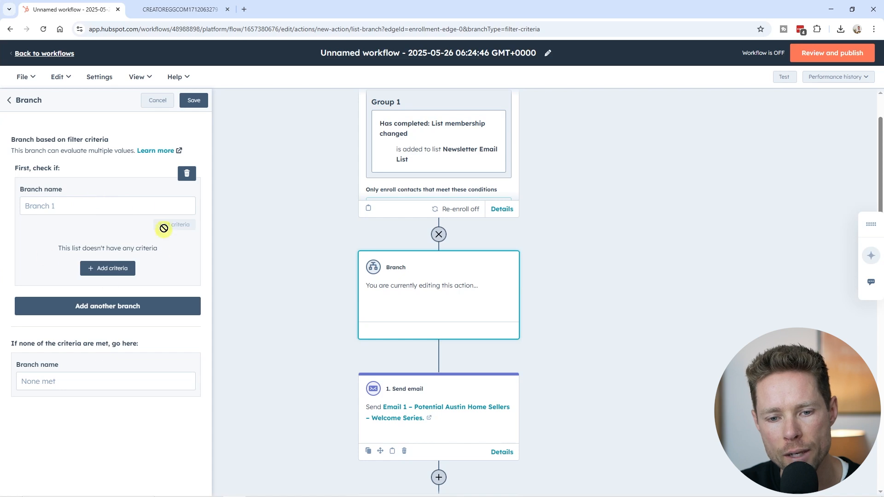
Step: Set Branch 1's criteria to contacts who opened the marketing email "Email 1 - Potential Austin Home Sellers - Welcome Email Series"
click(110, 270)
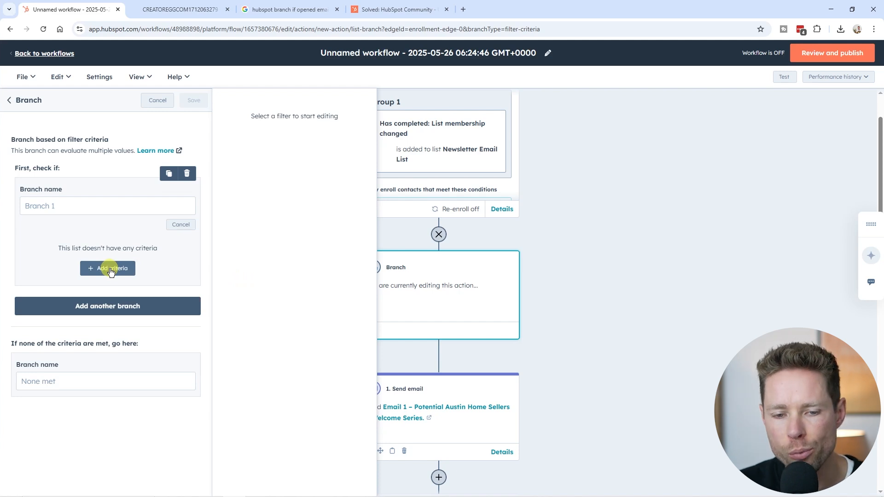
click(119, 267)
scroll(322, 310, down, 1)
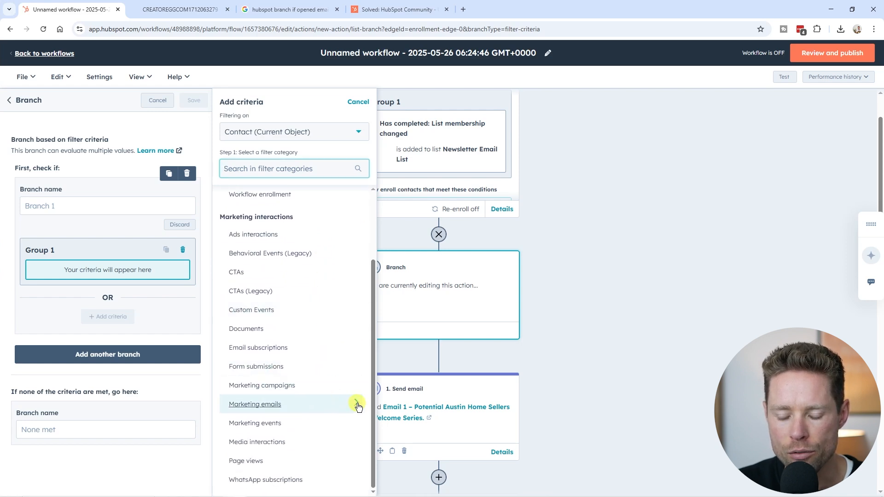
click(359, 406)
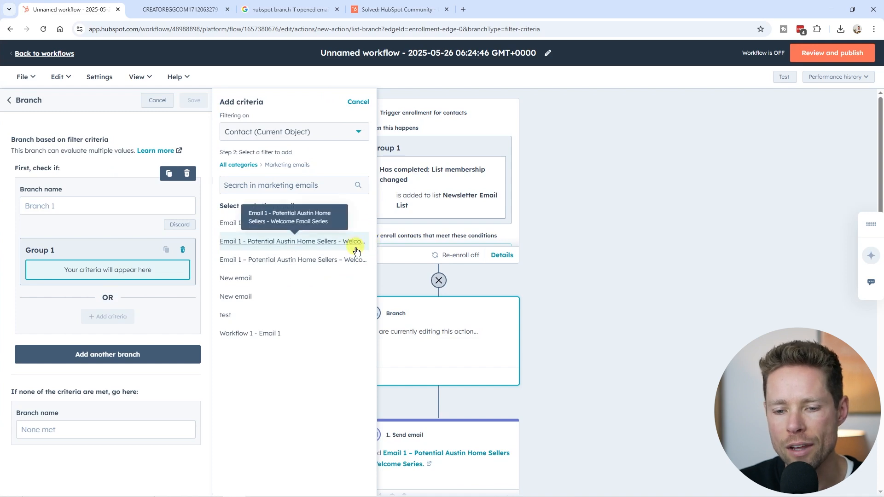
click(244, 242)
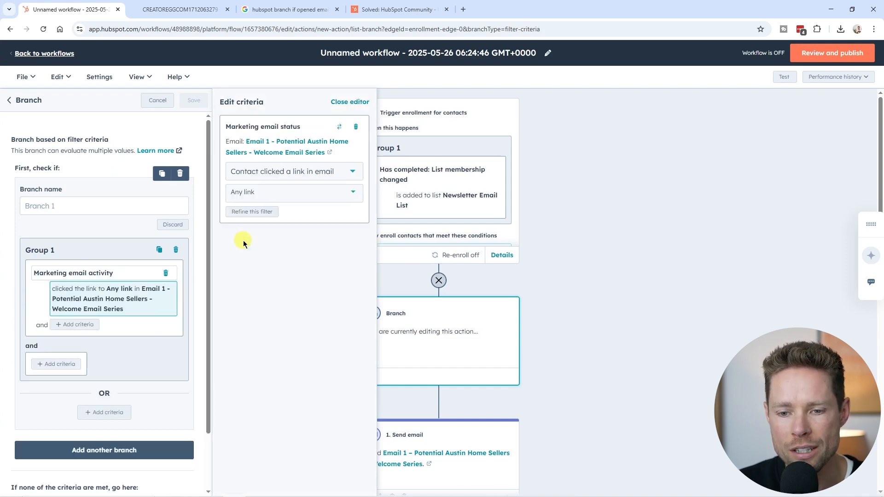
click(291, 171)
click(306, 263)
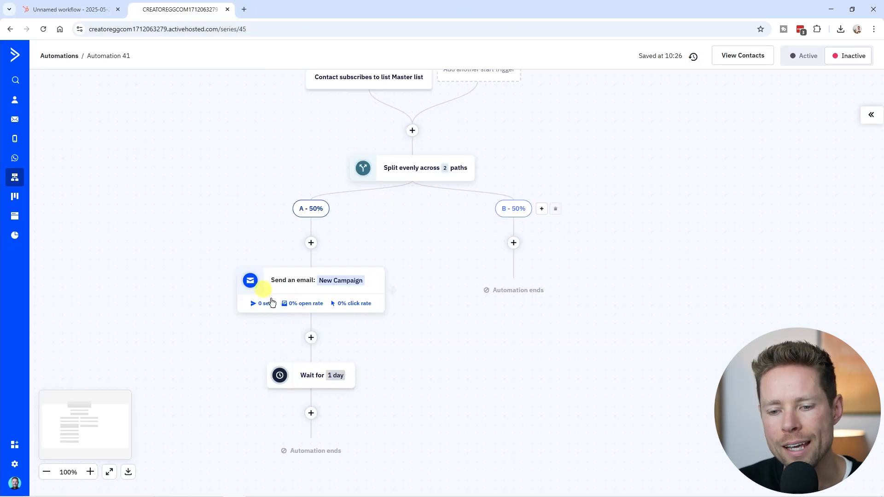
Step: Glance at the ActiveCampaign split for comparison, return to HubSpot and save the branch with its Branch 1 and None met paths
drag(292, 184, 245, 223)
click(57, 17)
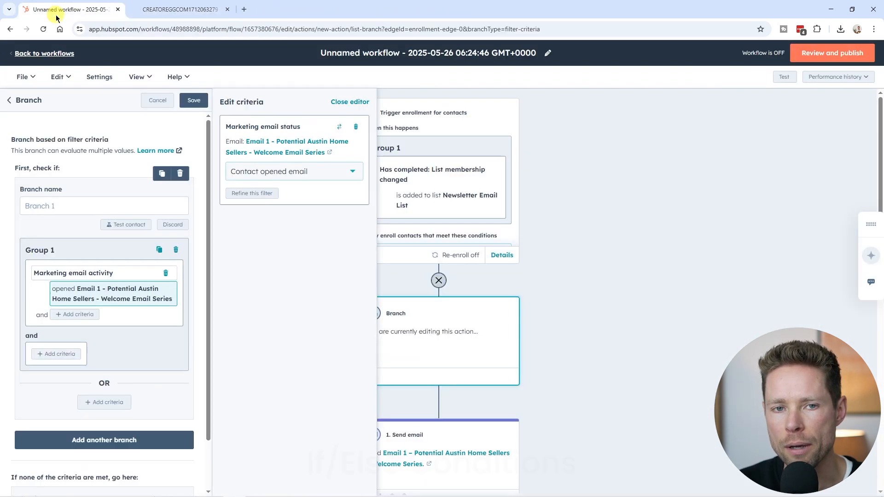
scroll(10, 420, down, 1)
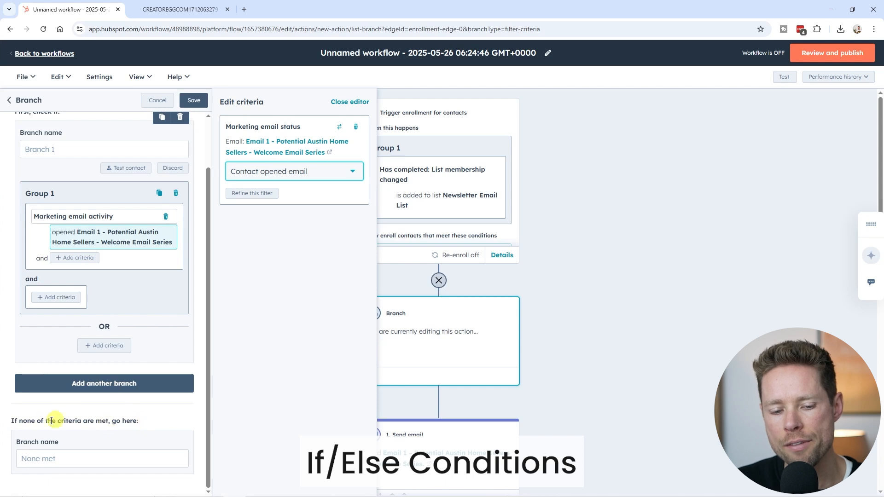
click(190, 102)
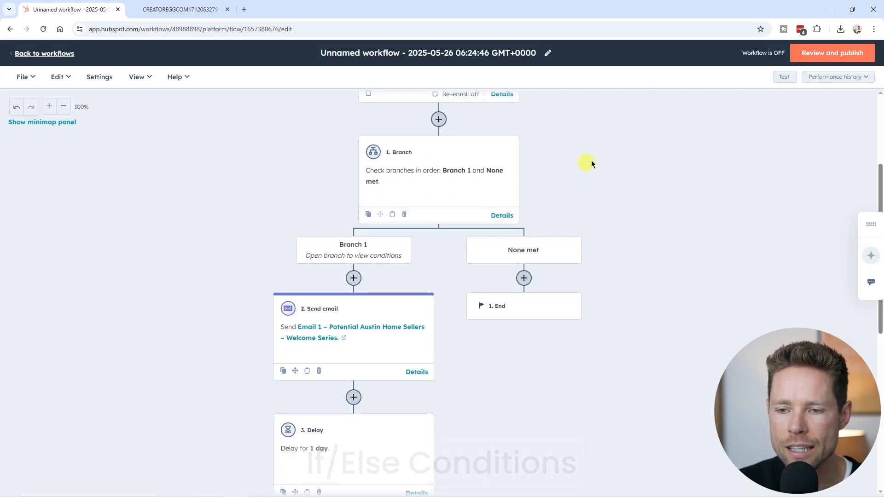
drag(589, 164, 592, 145)
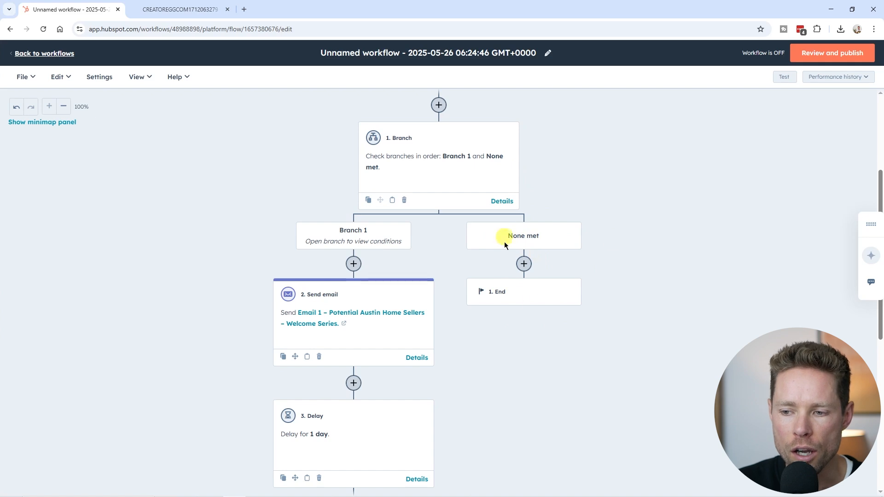
Step: Switch to ActiveCampaign and add an If/Else action before the New Campaign email, checking whether the contact has opened any email in the last 30 days
click(175, 9)
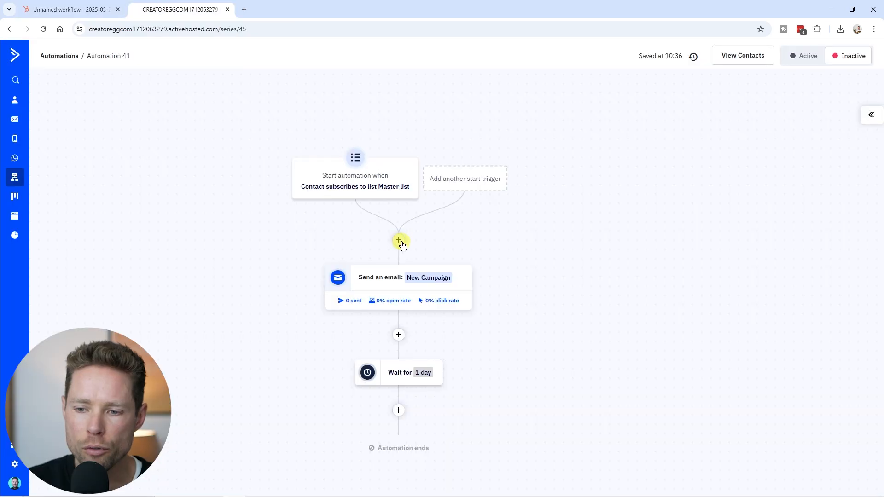
click(399, 241)
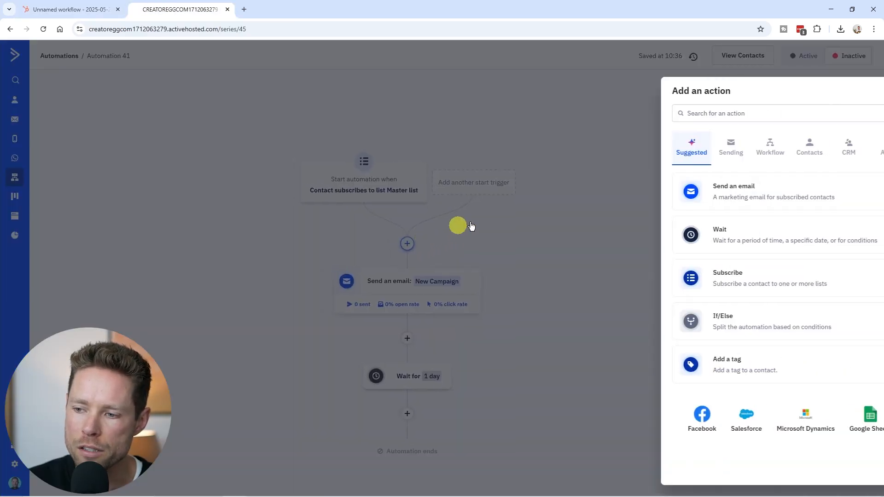
click(734, 326)
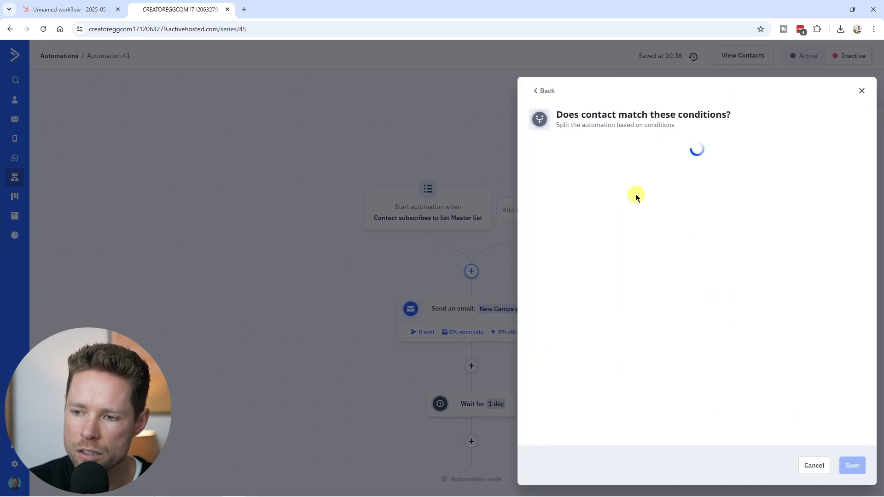
scroll(581, 231, down, 10)
click(586, 229)
click(686, 185)
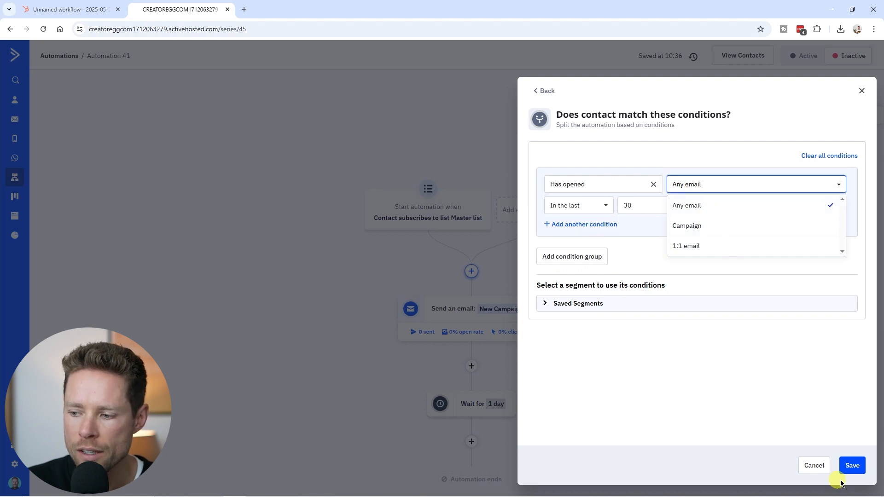
click(853, 466)
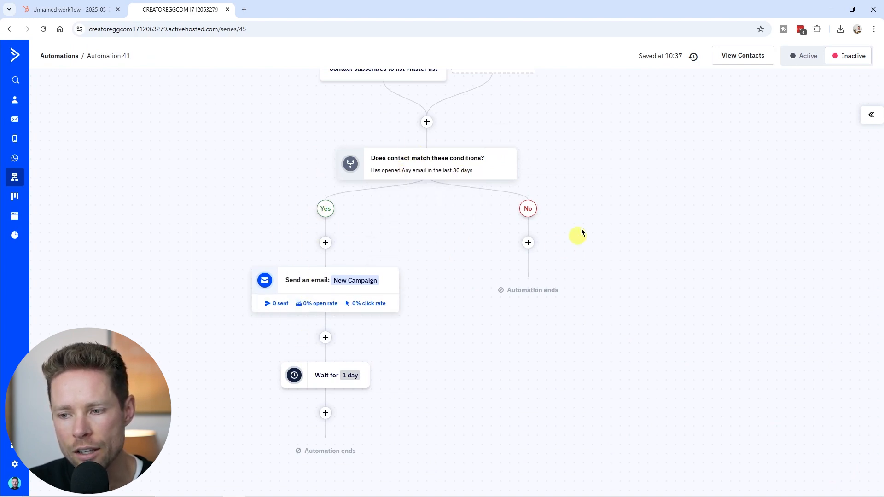
Step: Compare the Yes/No paths of the ActiveCampaign If/Else condition with the Branch 1 and None met paths in the HubSpot workflow
drag(609, 314, 623, 321)
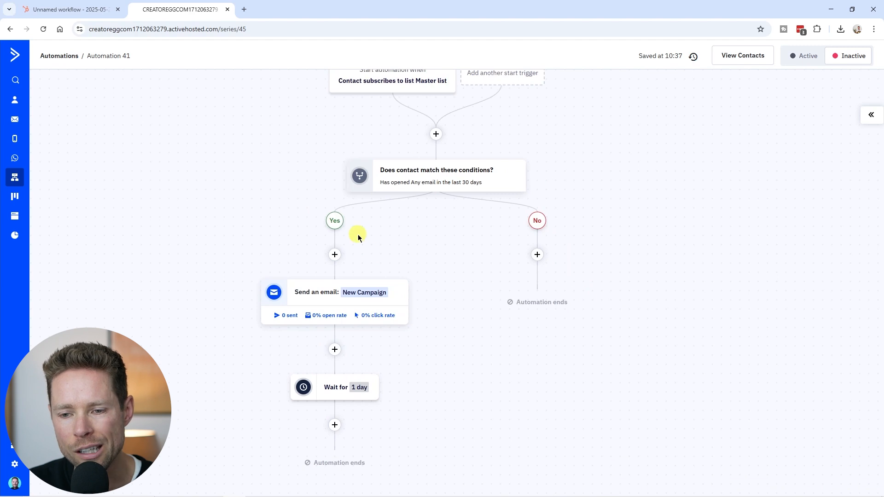
drag(430, 252, 410, 239)
drag(303, 207, 303, 222)
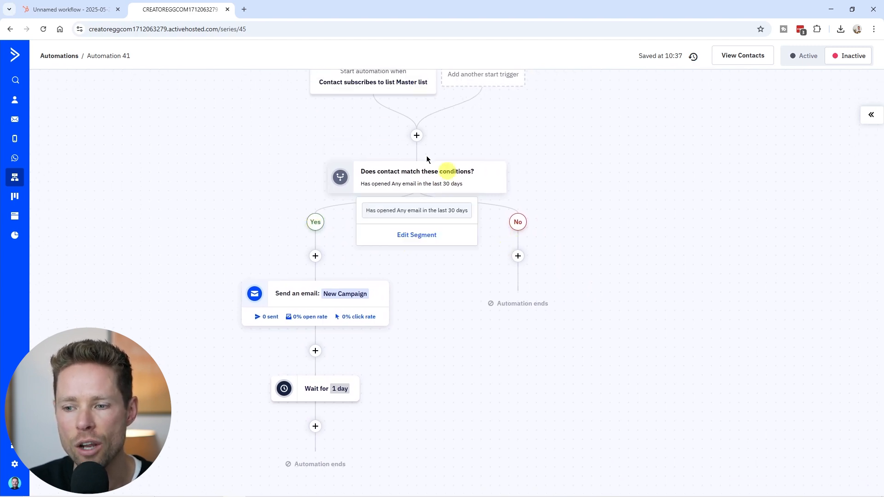
click(24, 10)
scroll(486, 369, down, 3)
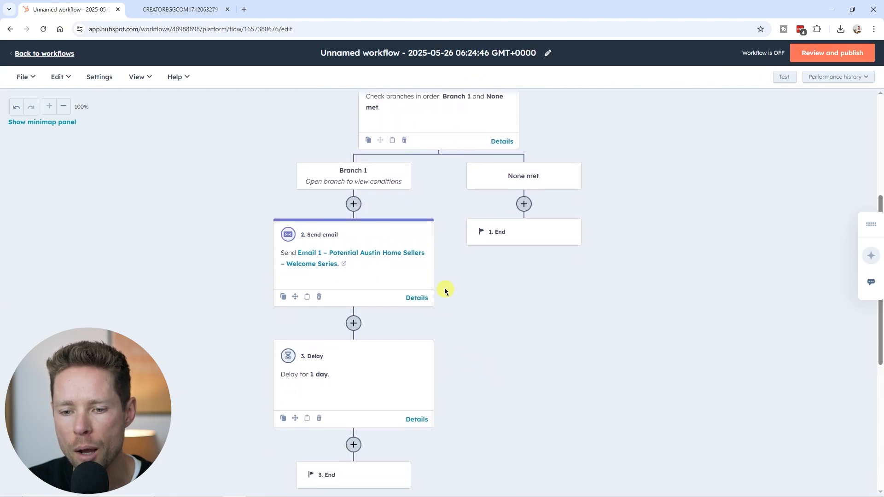
scroll(466, 288, up, 2)
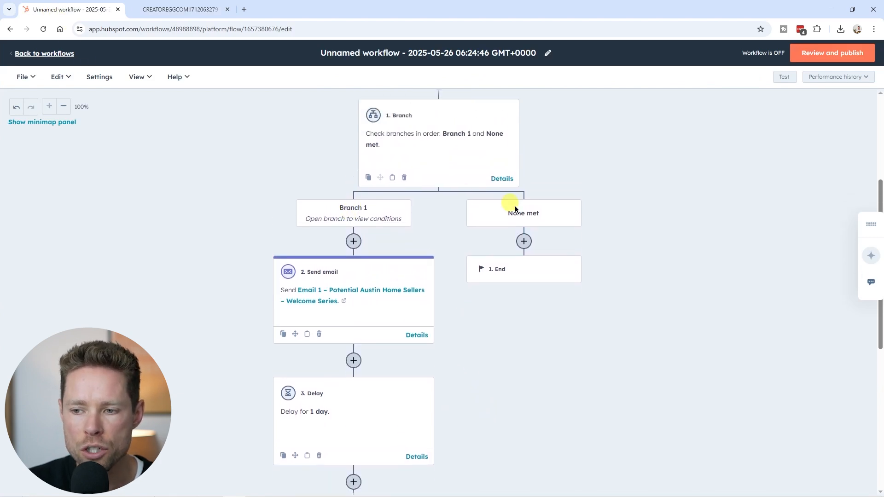
Step: Switch to ActiveCampaign and browse the CRM actions available after the start trigger
key(ctrl+Tab)
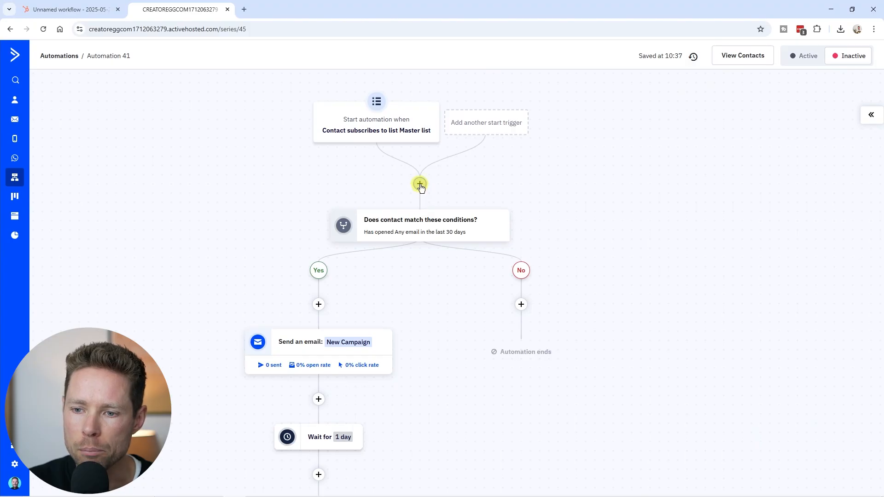
click(420, 185)
click(800, 138)
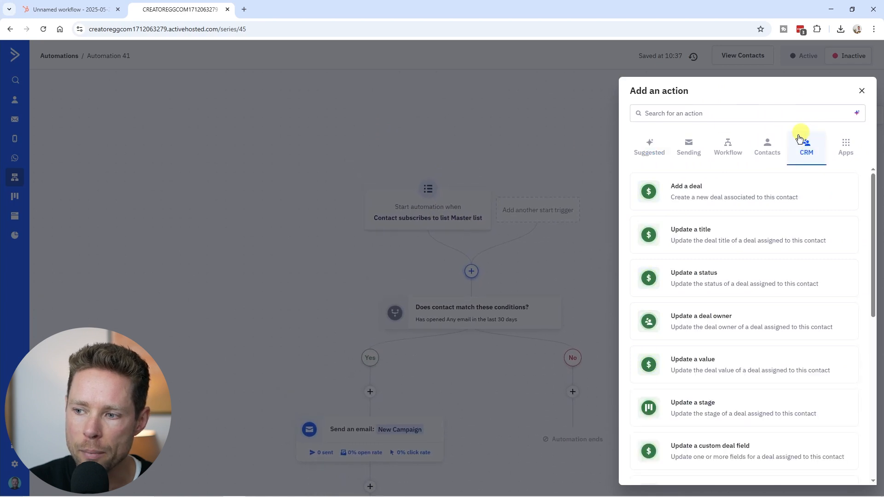
mouse_move(872, 182)
mouse_down()
mouse_move(880, 379)
mouse_move(880, 171)
mouse_up()
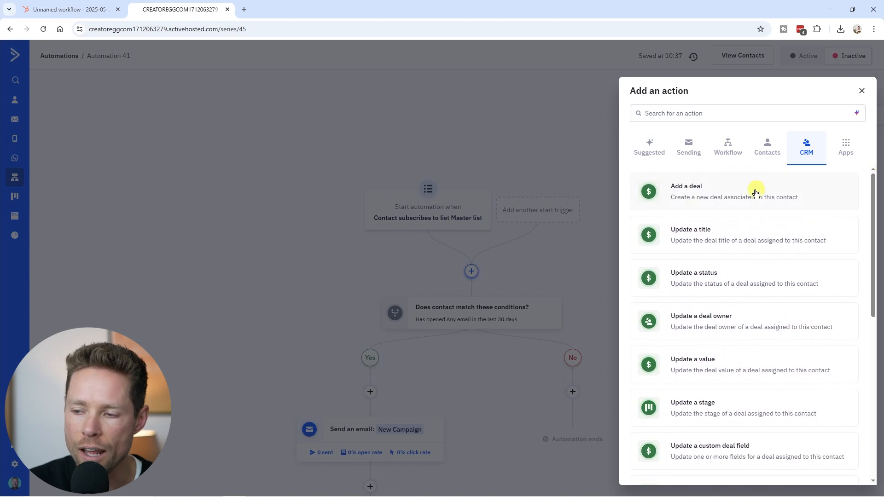
scroll(756, 382, down, 10)
scroll(754, 381, up, 5)
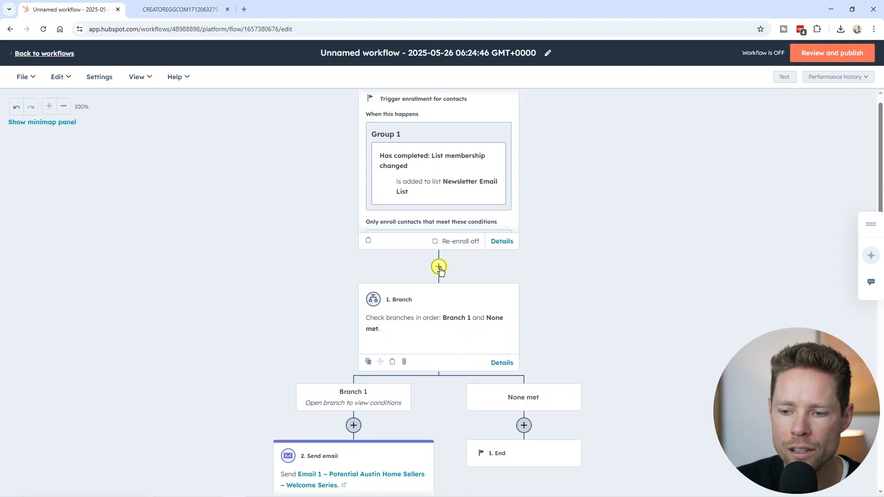
Step: Browse the CRM actions available between the enrollment trigger and the Branch action in the HubSpot workflow
click(438, 267)
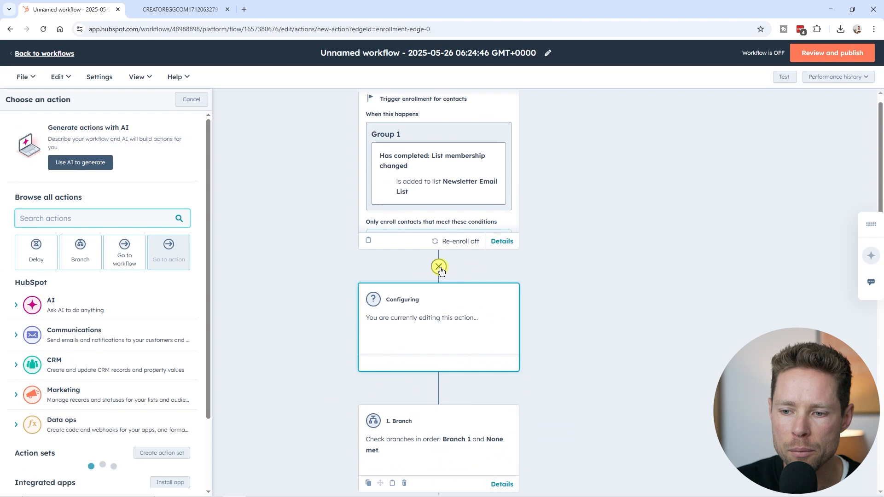
click(38, 363)
scroll(97, 369, down, 6)
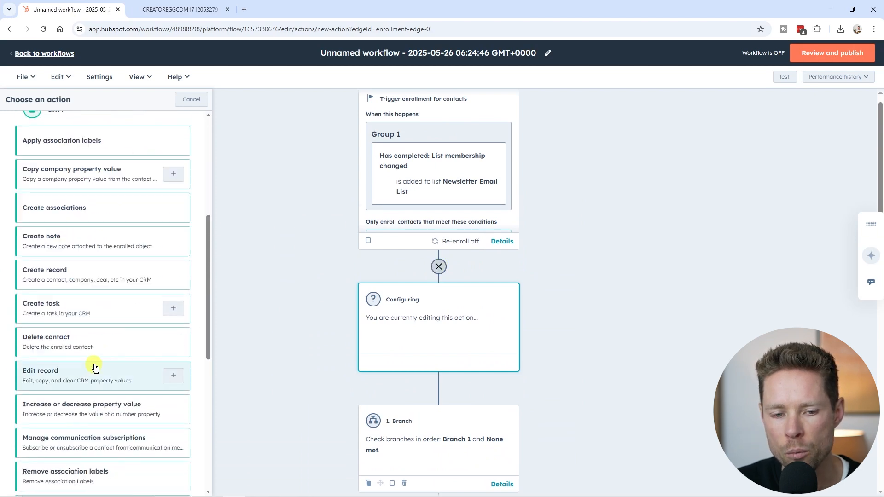
scroll(102, 426, up, 3)
Step: Open the If/Else condition settings for a new action between the ActiveCampaign start trigger and the New Campaign email
scroll(102, 426, up, 3)
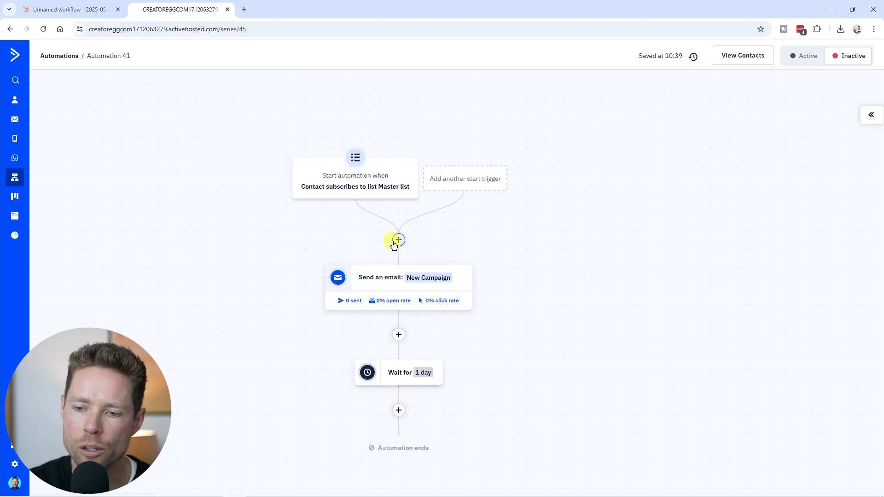
click(399, 239)
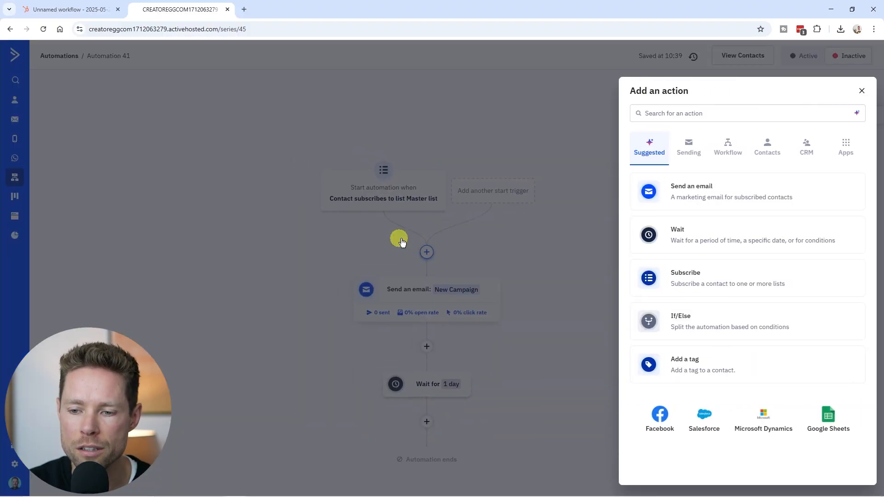
click(711, 323)
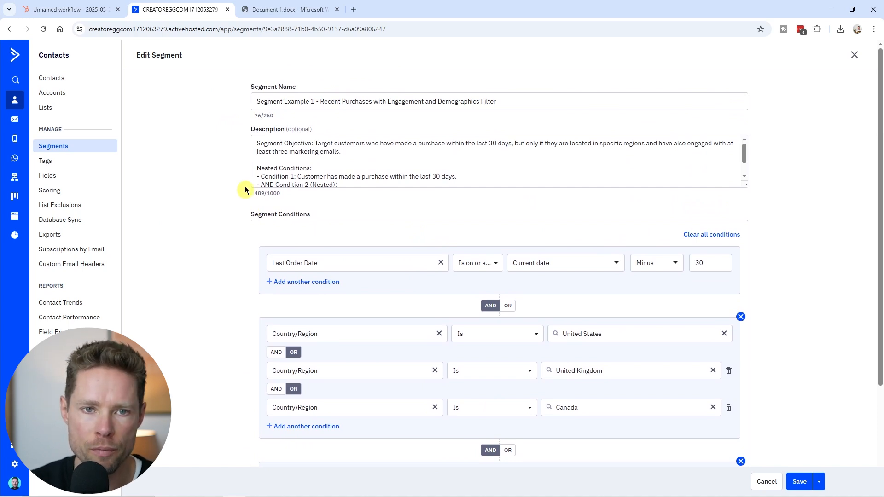
Step: Review the objective and nested conditions of the ActiveCampaign segment "Segment Example 1 - Recent Purchases with Engagement and Demographics Filter"
scroll(205, 166, down, 1)
scroll(205, 175, up, 1)
click(315, 142)
drag(315, 142, 507, 145)
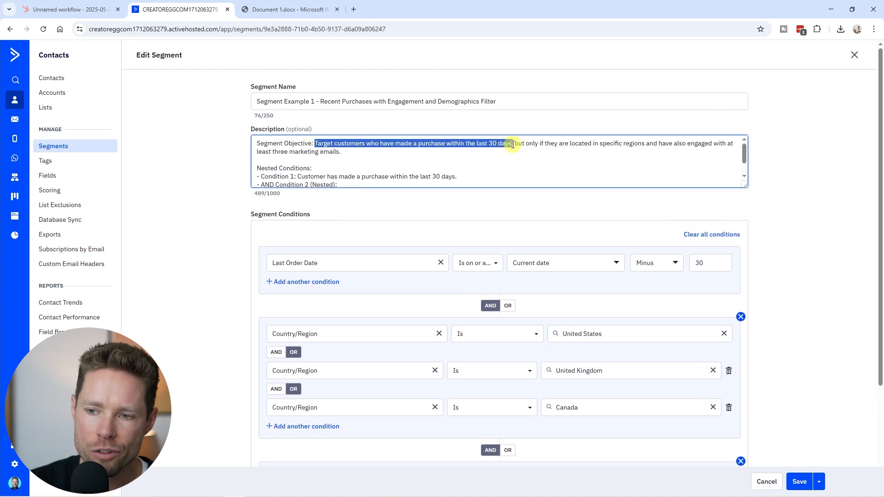
drag(524, 144, 354, 152)
click(381, 152)
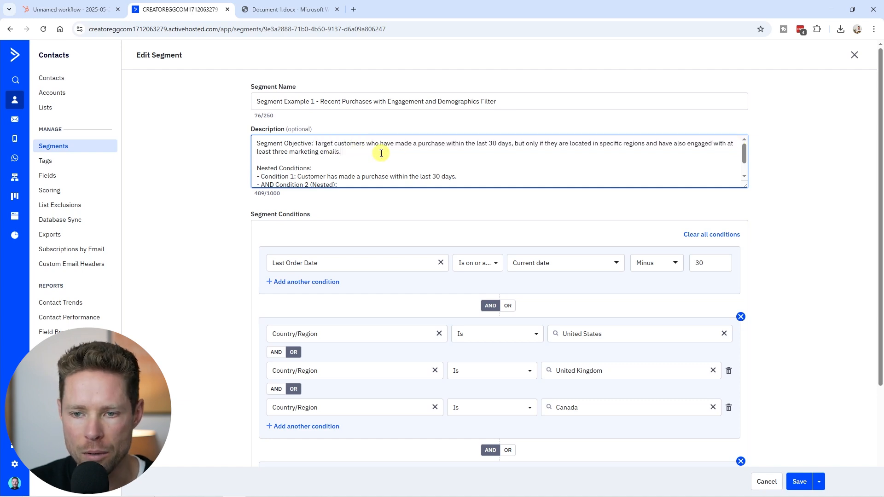
scroll(289, 176, down, 2)
click(420, 174)
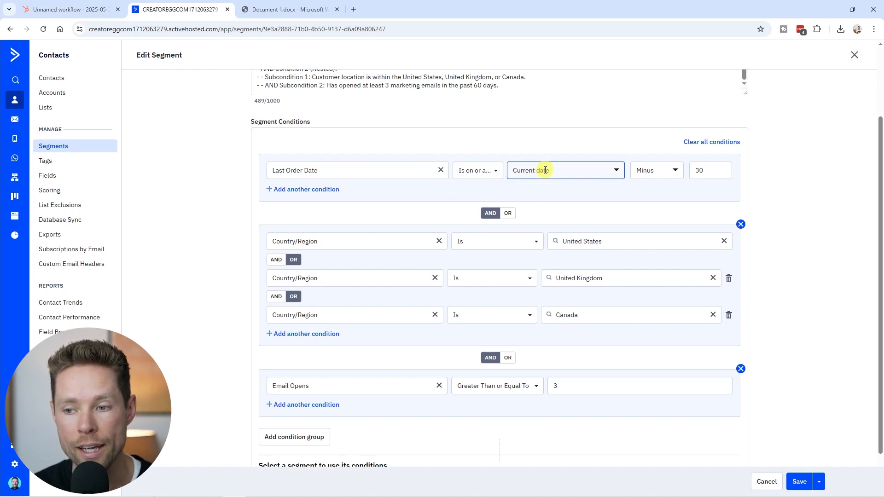
scroll(700, 194, up, 2)
Step: Compare the ActiveCampaign segment's 30-day purchase condition with the filters of the HubSpot list "Segment test example for advanced filters (cloned)"
drag(315, 144, 514, 143)
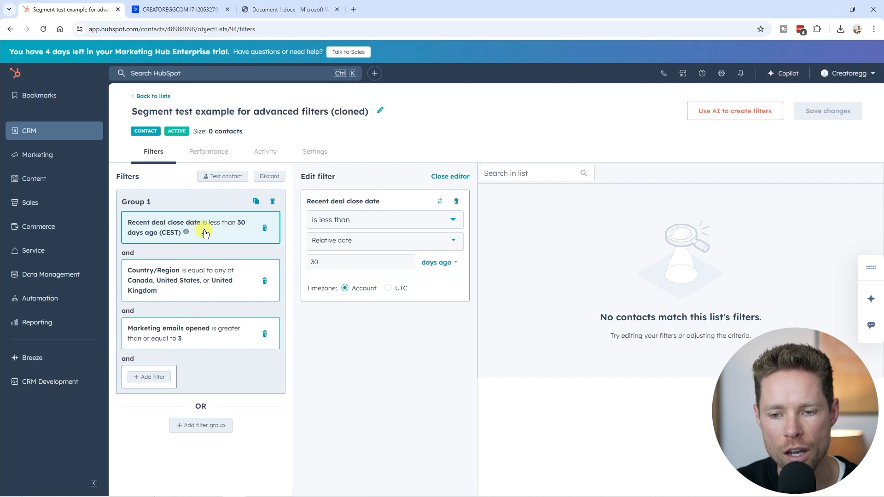
click(179, 9)
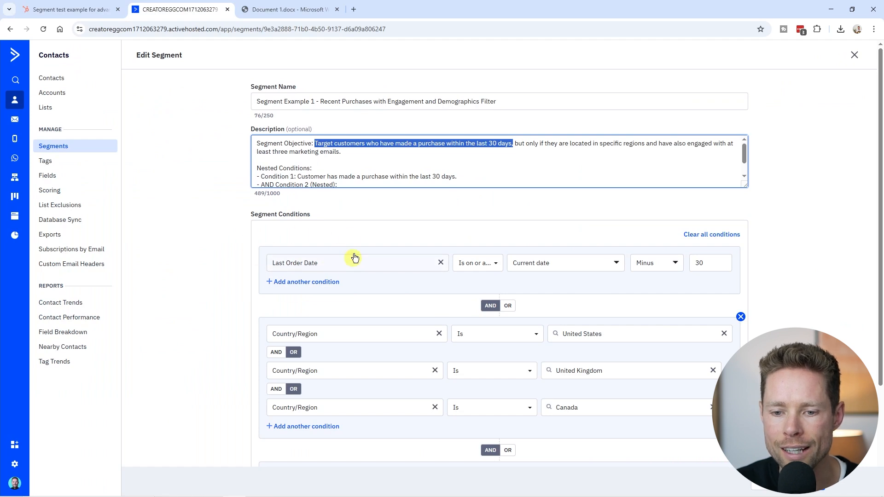
click(83, 9)
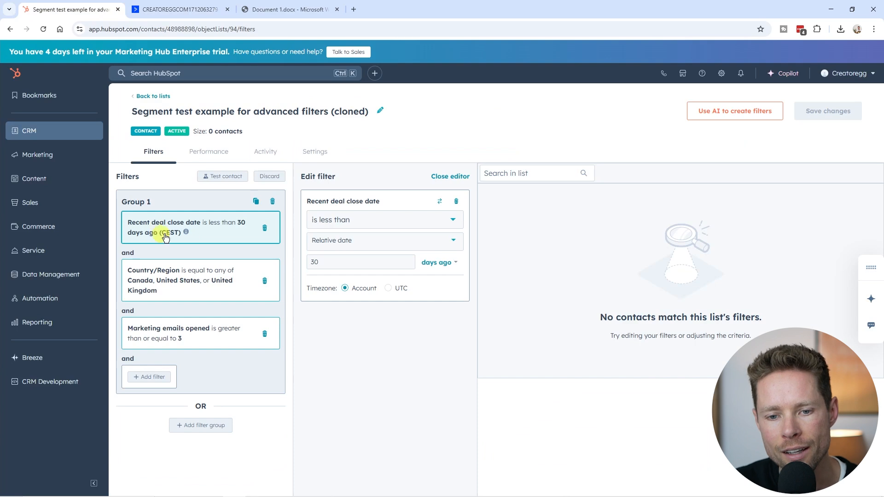
Step: Compare the ActiveCampaign segment's nested Country/Region conditions with the Country/Region filter of the HubSpot list
drag(515, 143, 340, 152)
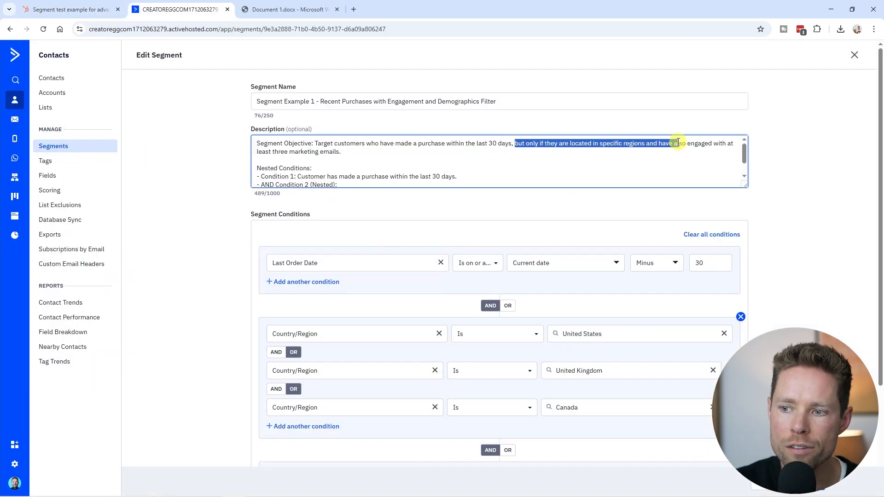
scroll(271, 293, down, 1)
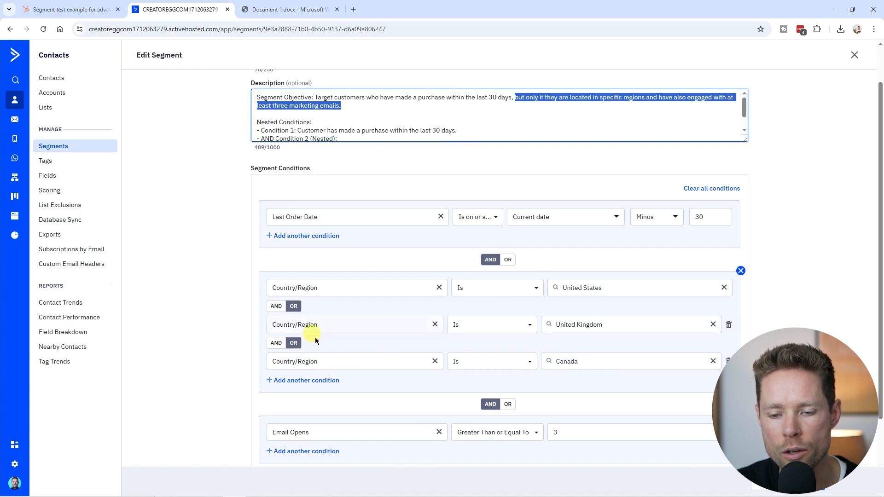
click(69, 9)
click(224, 271)
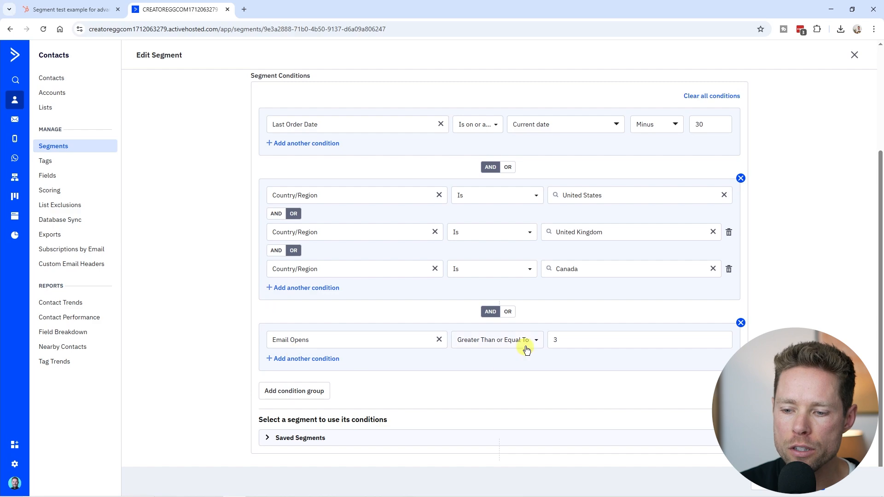
scroll(548, 336, up, 4)
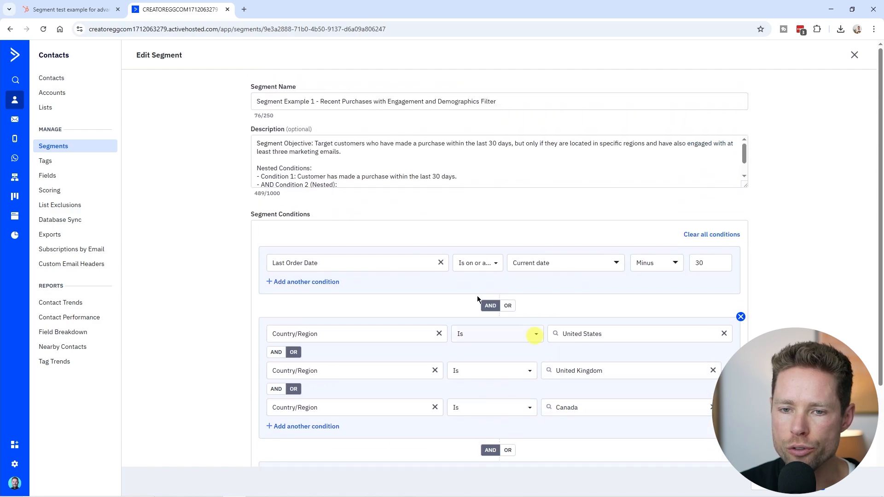
Step: Compare HubSpot's "Marketing emails opened" filter with the Email Opens condition of the ActiveCampaign segment
click(66, 10)
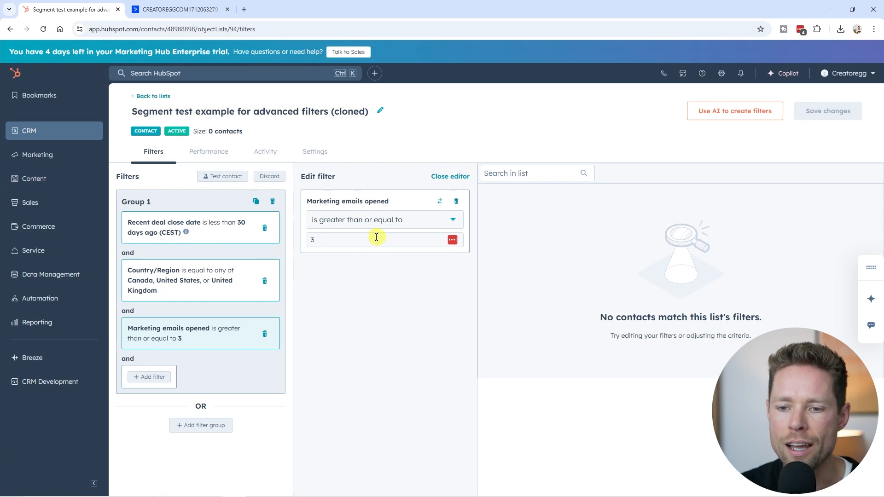
click(179, 10)
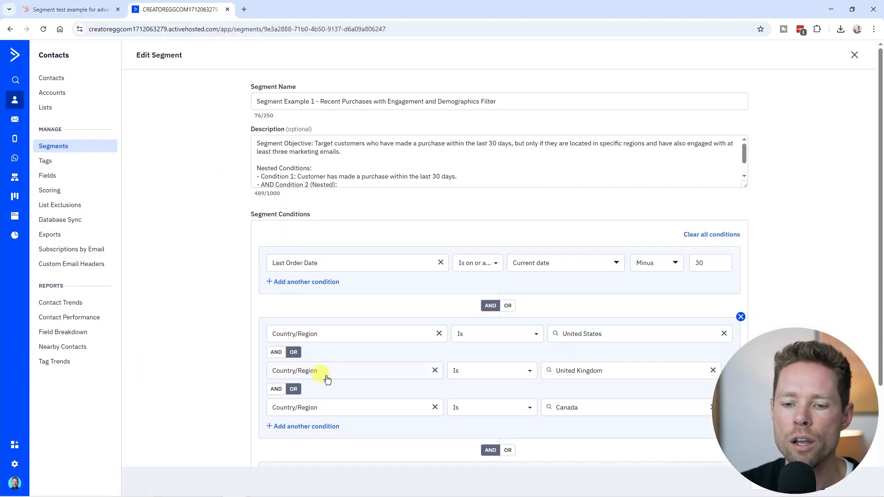
scroll(495, 353, down, 3)
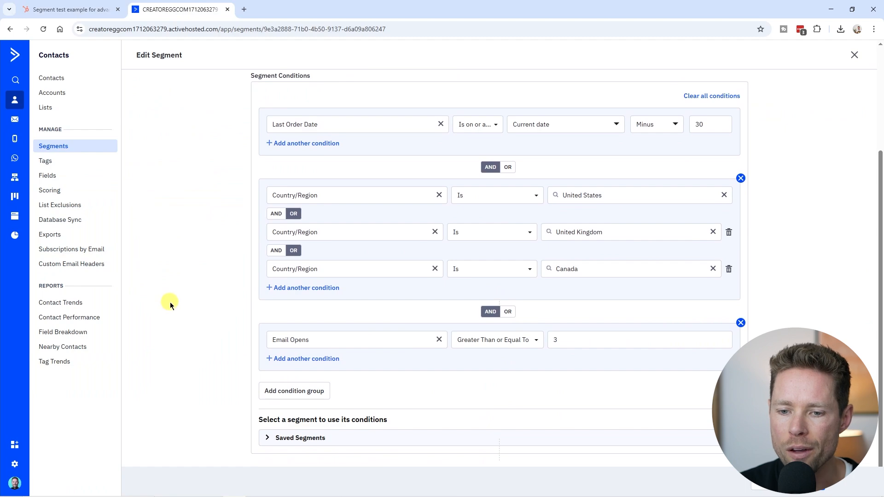
scroll(170, 302, up, 3)
click(77, 9)
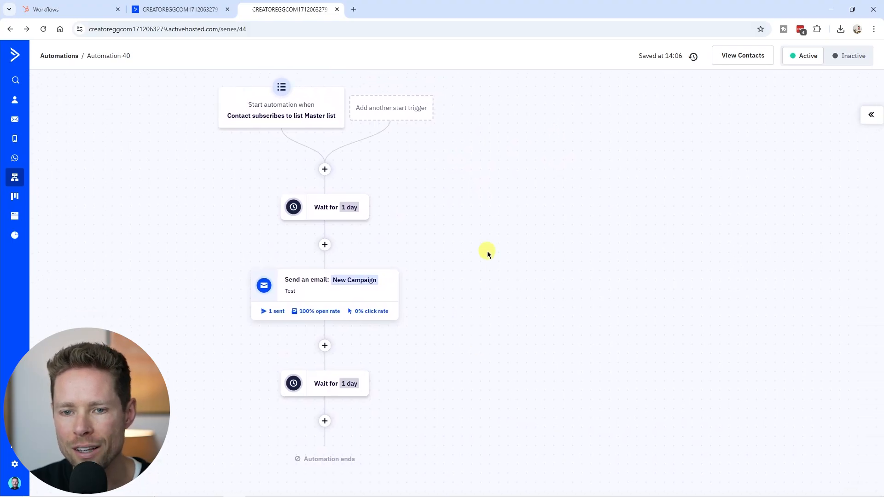
Step: Check the email test options for the messages in ActiveCampaign's Automation 40 and for the Email 1 action in the HubSpot workflow
click(870, 118)
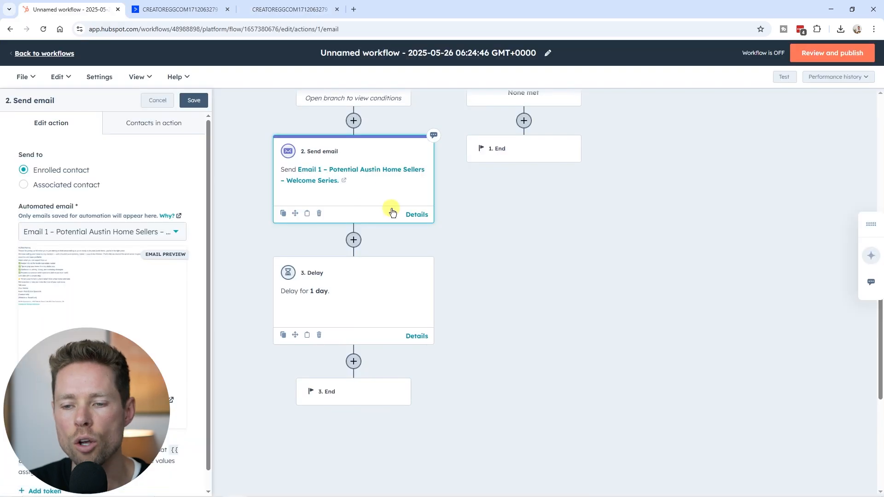
scroll(533, 245, up, 3)
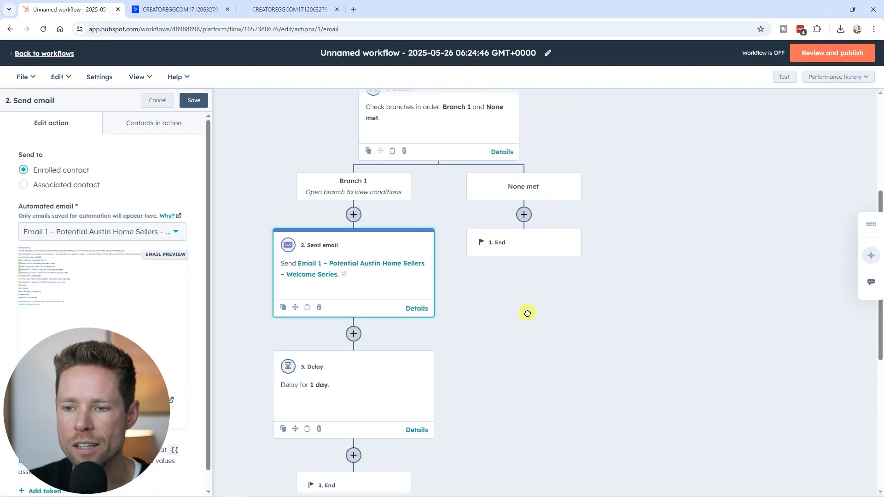
click(355, 267)
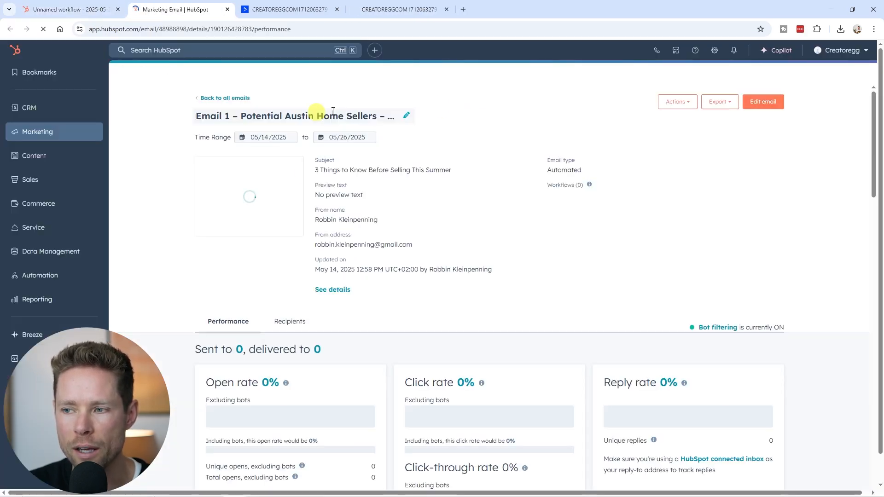
click(686, 111)
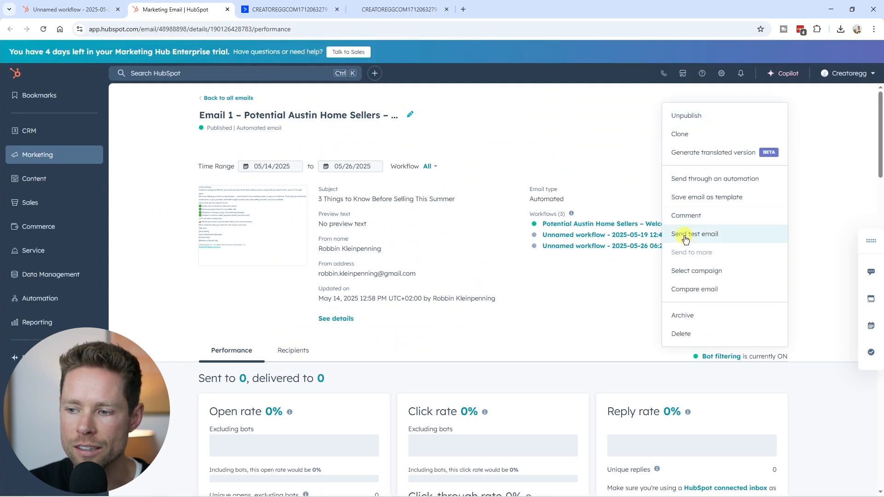
click(227, 9)
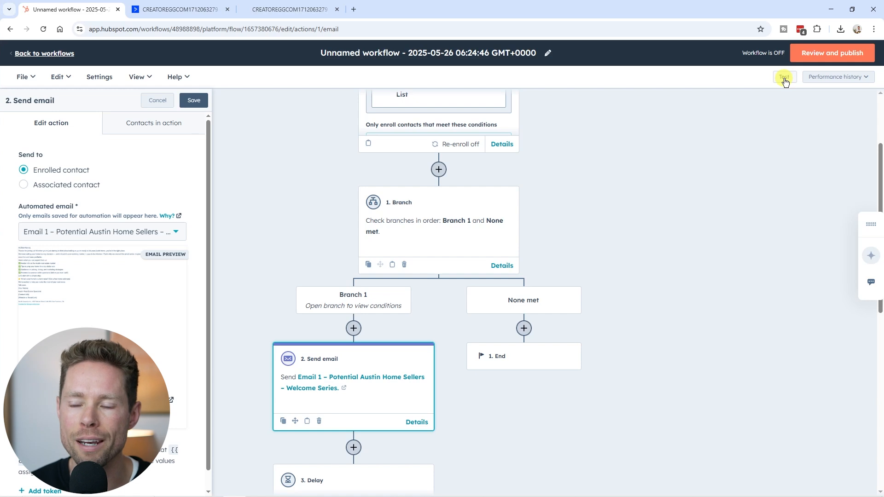
Step: Test the HubSpot workflow with the first sample contact using a manual start, and follow the expected path through the branches
drag(647, 134, 615, 183)
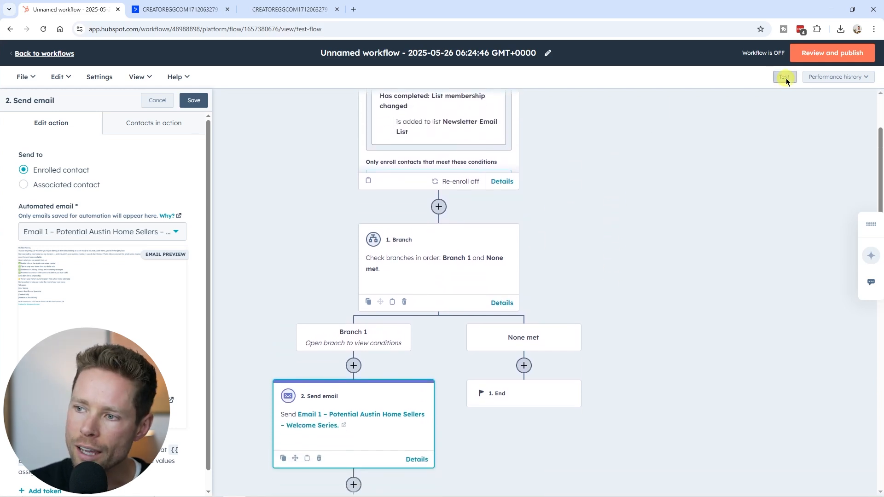
click(785, 77)
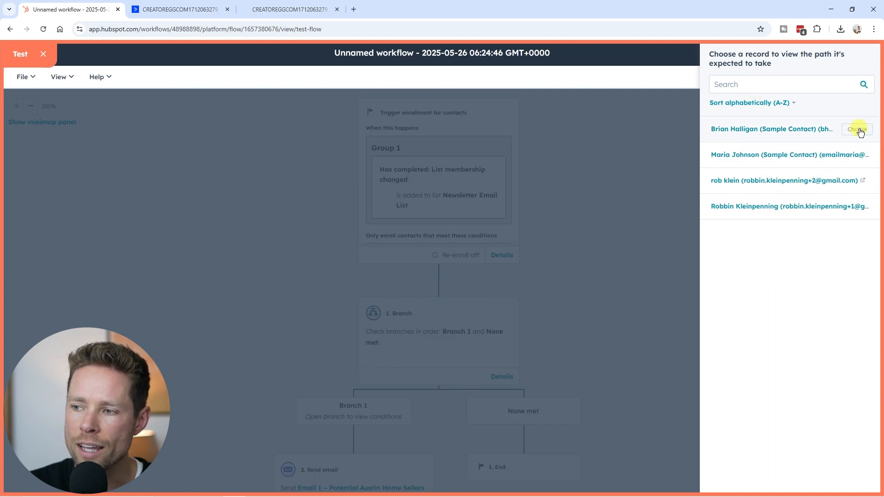
click(858, 130)
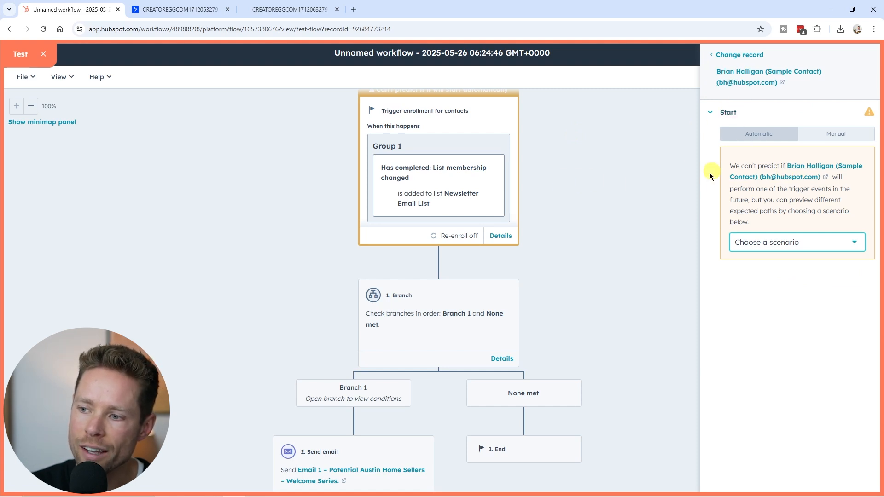
scroll(483, 316, up, 1)
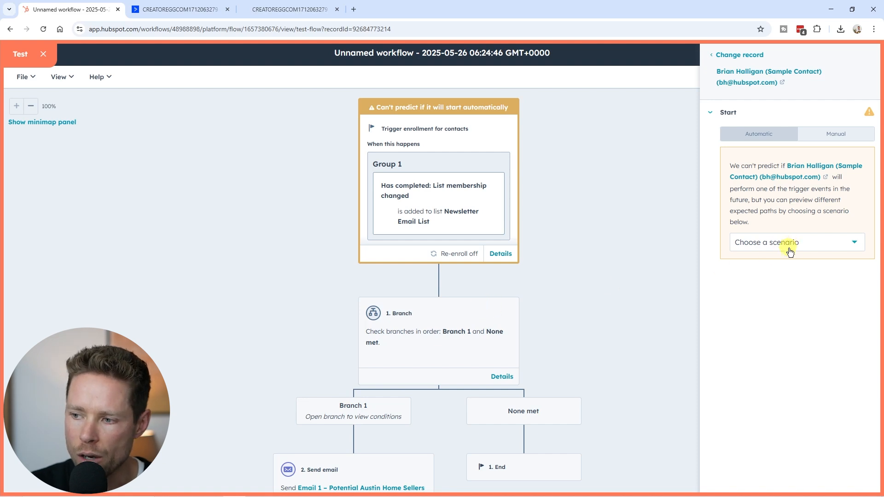
click(839, 134)
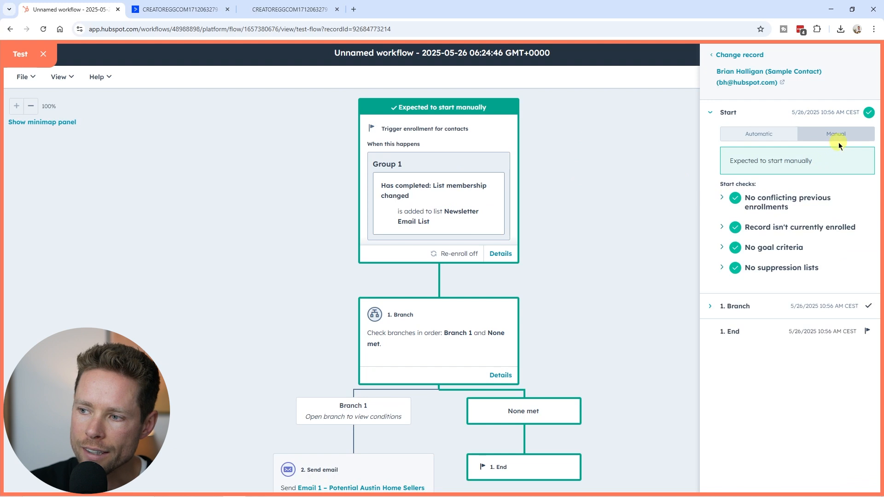
scroll(464, 223, down, 3)
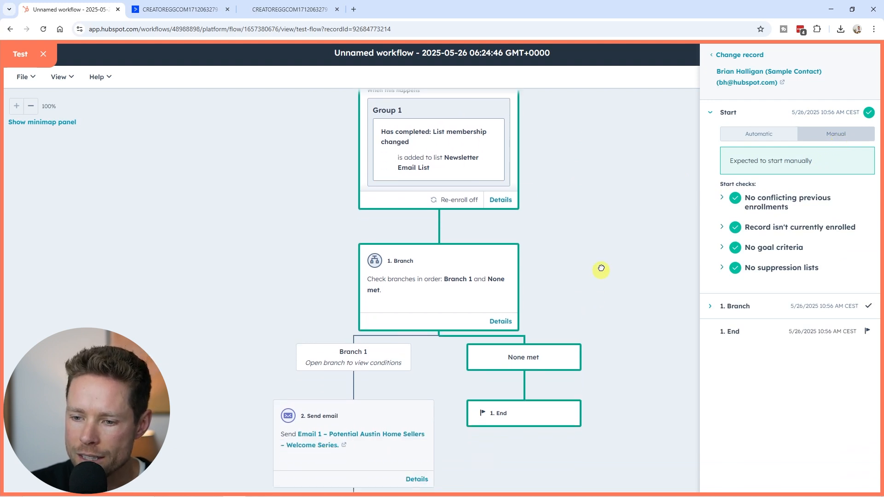
scroll(506, 217, up, 1)
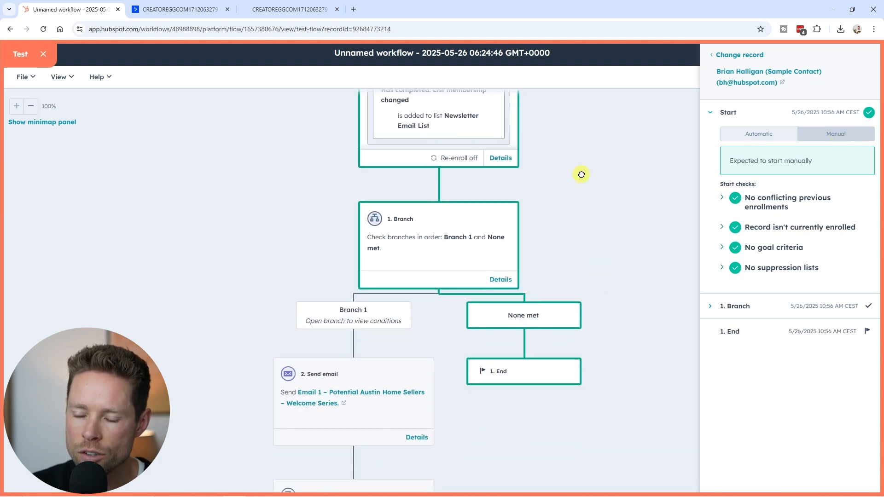
scroll(506, 189, down, 1)
scroll(631, 255, down, 2)
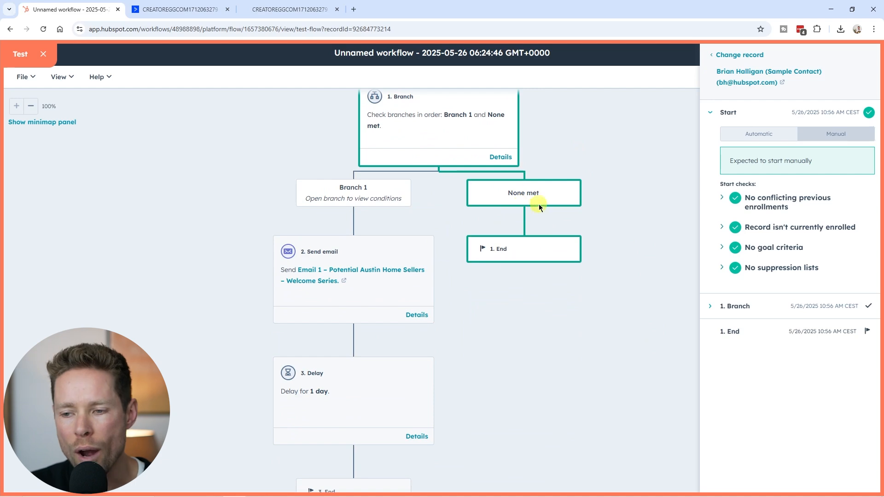
Step: Preview the workflow test with the Branch 1 scenario for the Branch action and follow its path through the email and delay
drag(627, 236, 632, 302)
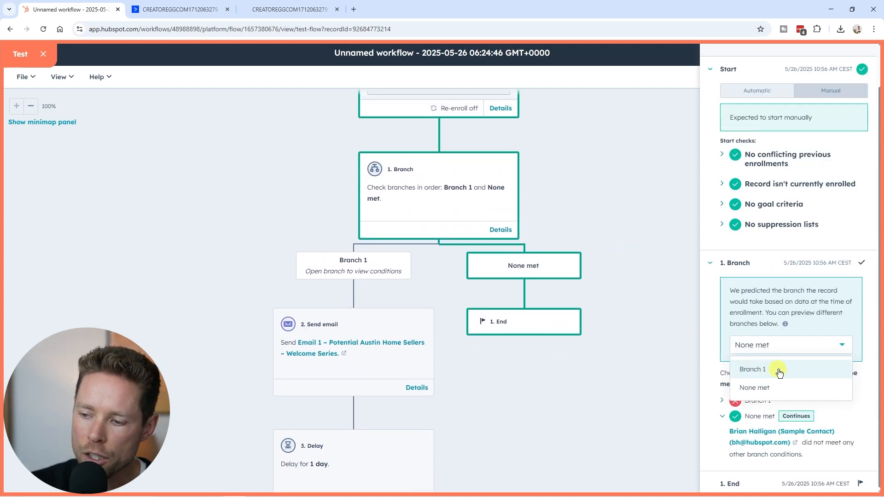
click(779, 373)
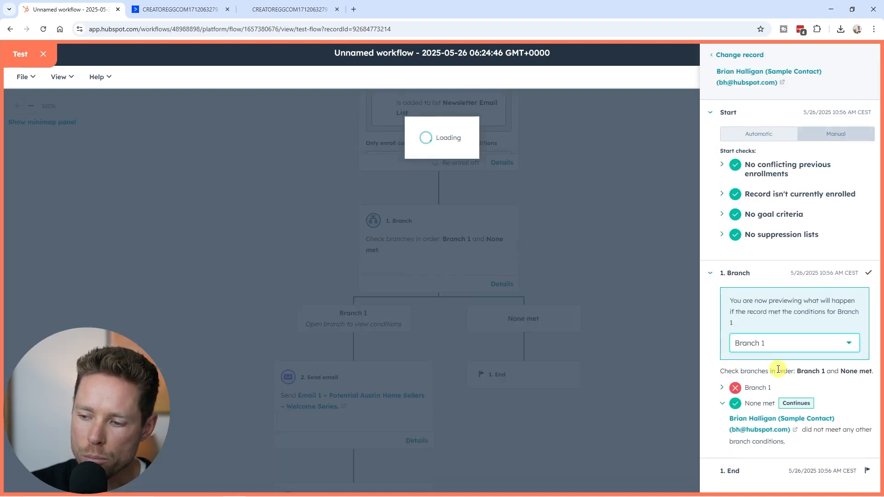
scroll(324, 323, down, 4)
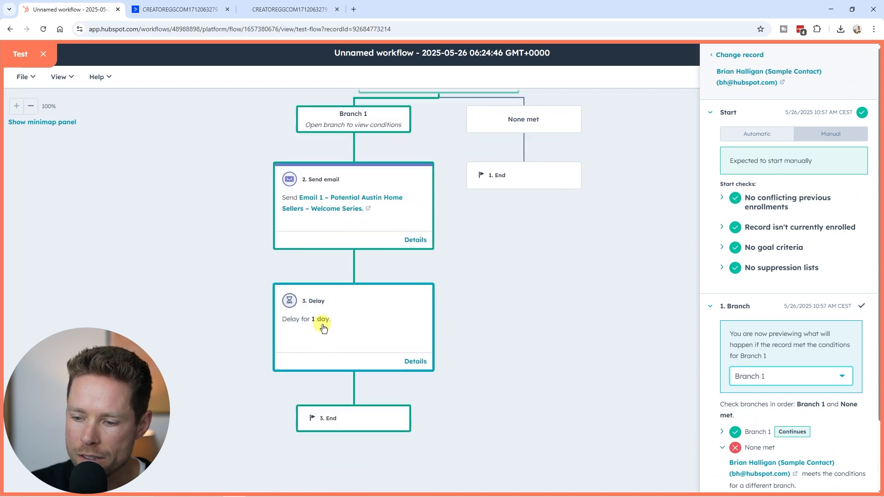
scroll(750, 250, down, 2)
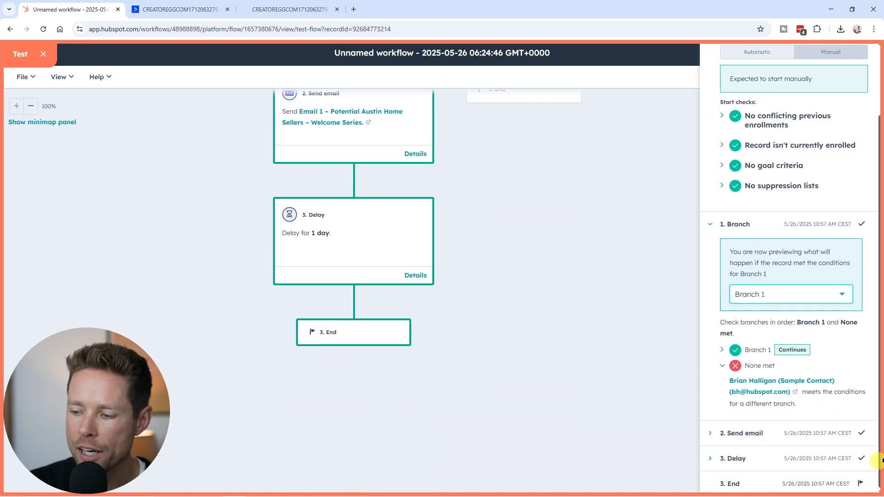
scroll(843, 474, up, 2)
scroll(438, 399, up, 1)
scroll(438, 399, up, 7)
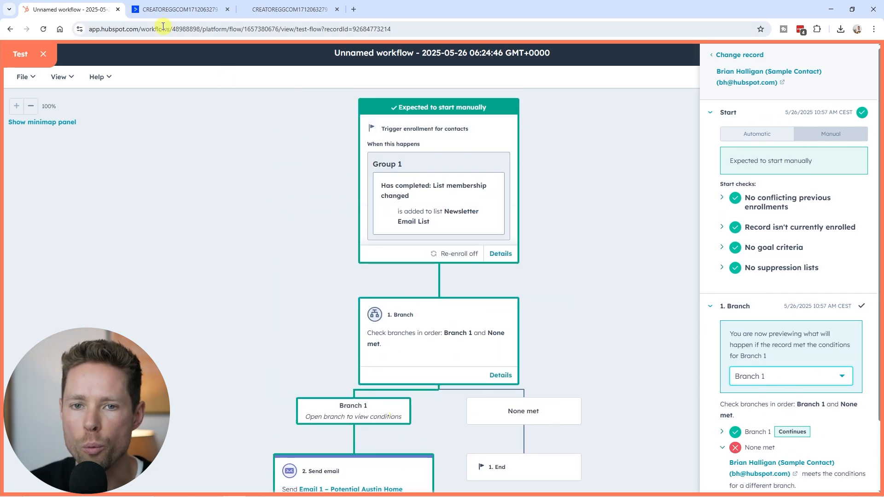
Step: Switch to ActiveCampaign's Automation 40 and review its Master list start trigger and the actions below it
click(285, 9)
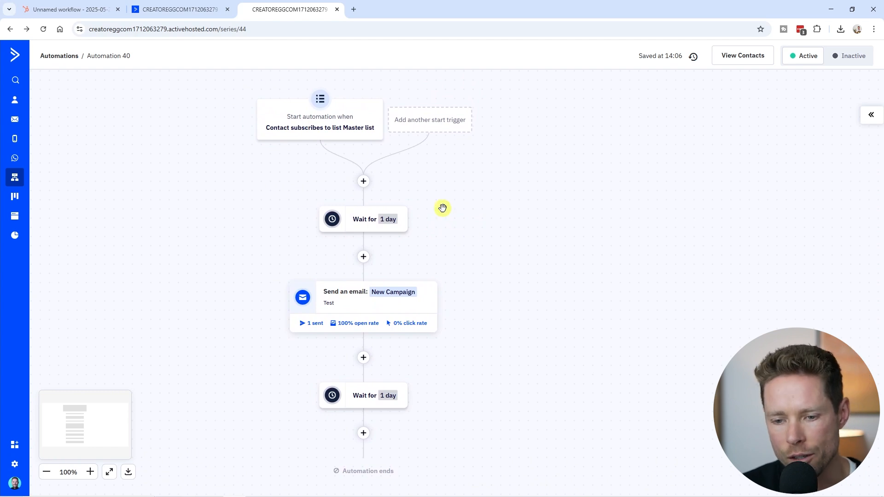
drag(251, 173, 234, 175)
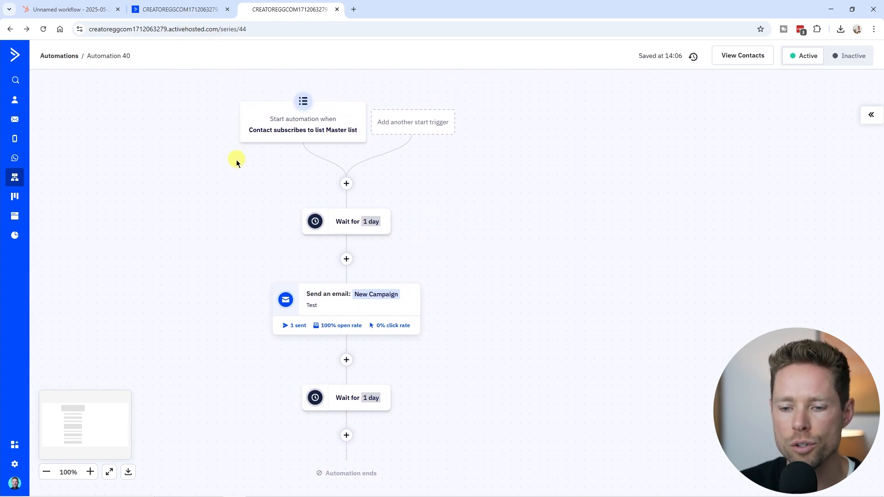
mouse_move(296, 134)
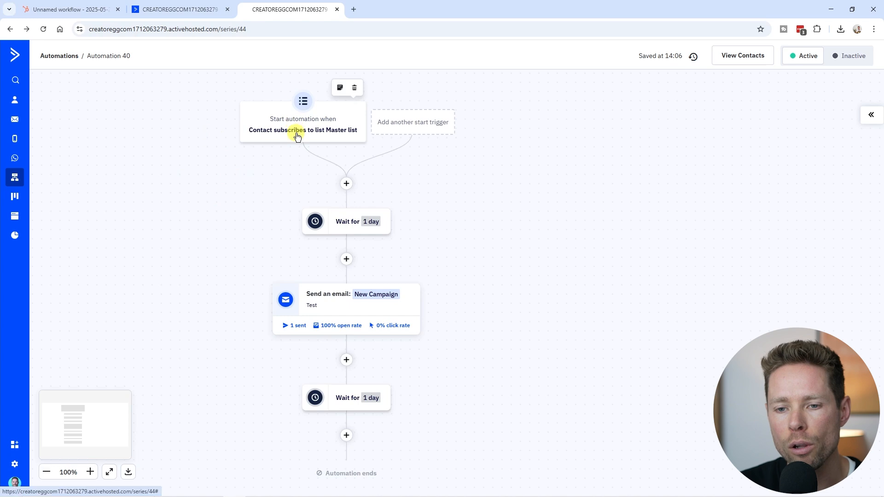
drag(233, 238, 219, 220)
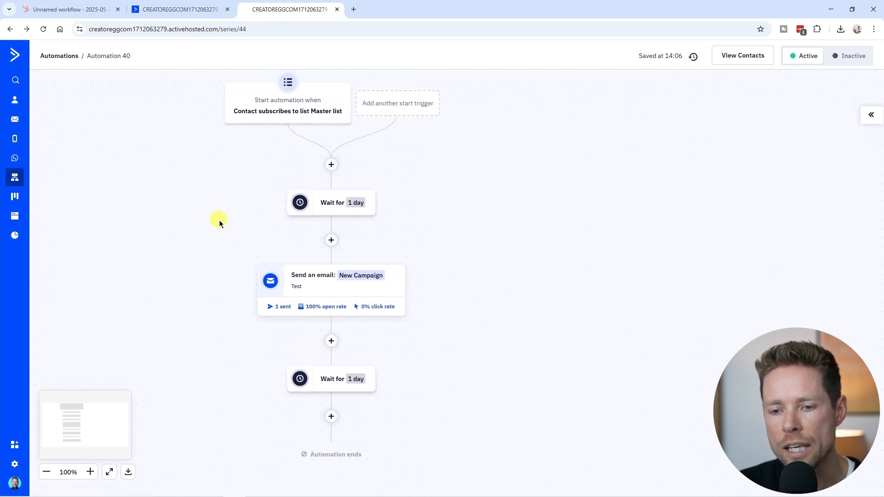
Step: Open the ActiveCampaign test contact's profile and inspect the plus-alias in its email address
click(166, 10)
drag(170, 174, 244, 175)
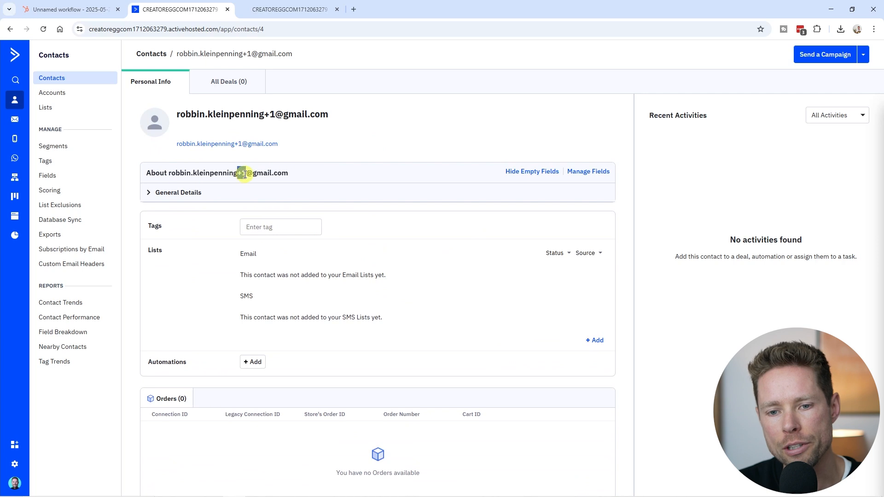
click(256, 180)
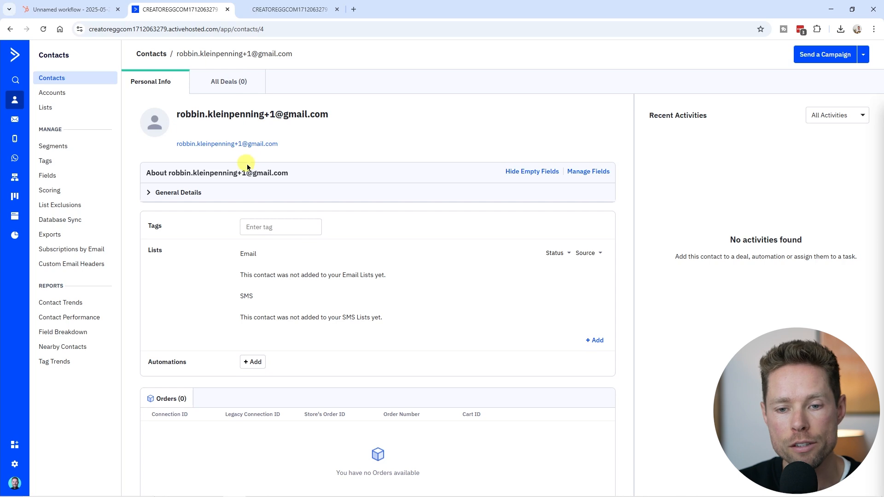
drag(289, 174, 169, 171)
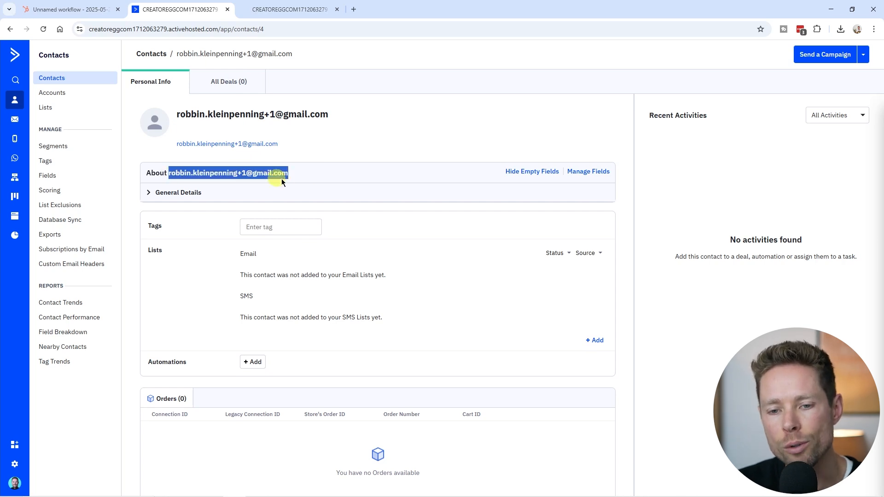
click(324, 181)
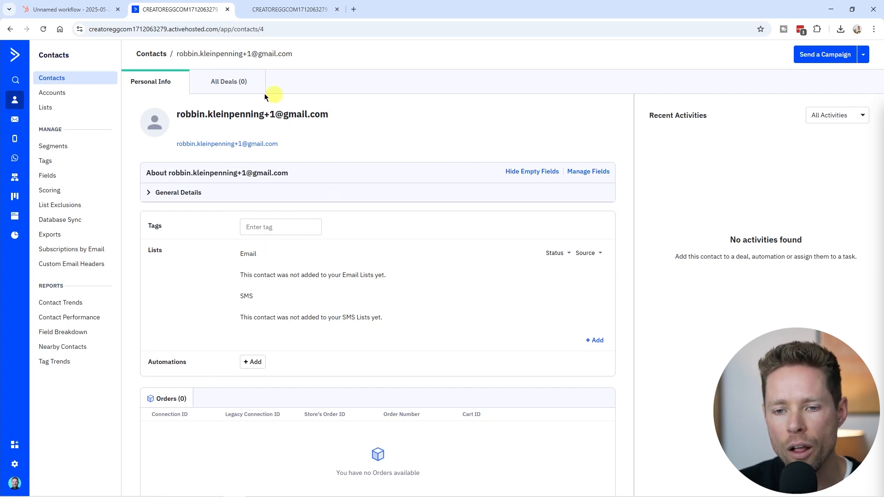
Step: Add the test contact to Automation 40 from the contact's profile
click(254, 364)
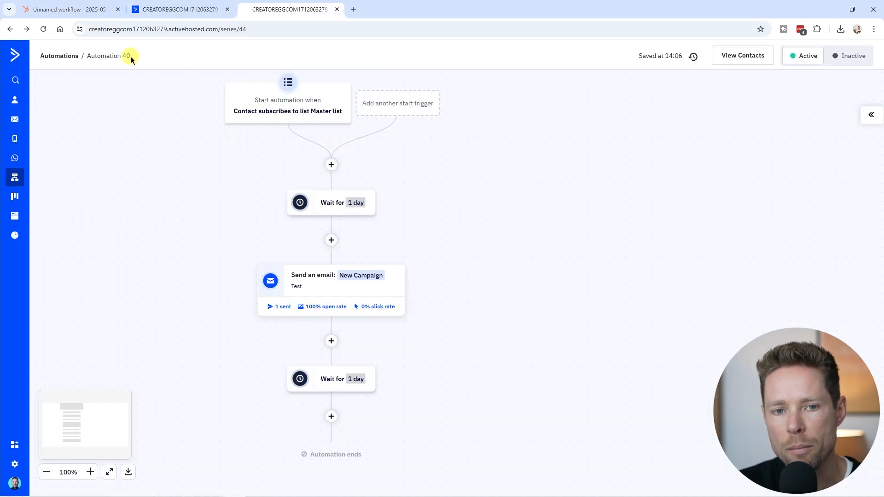
click(179, 9)
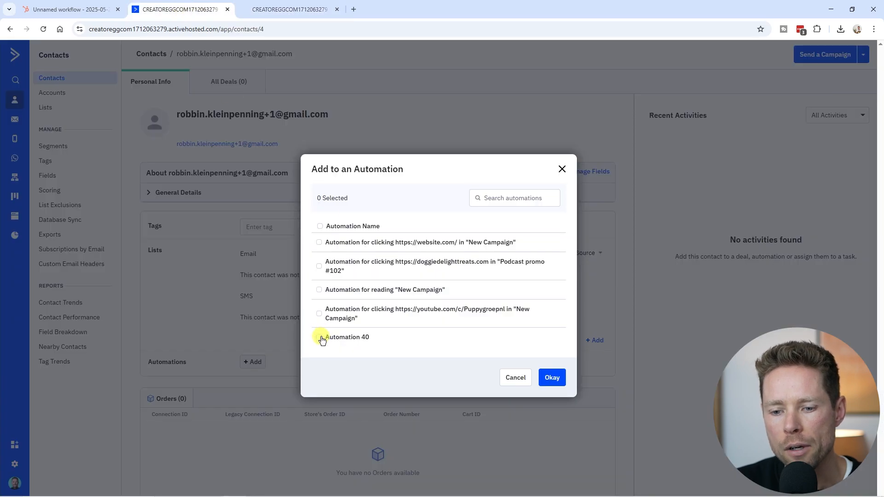
click(545, 378)
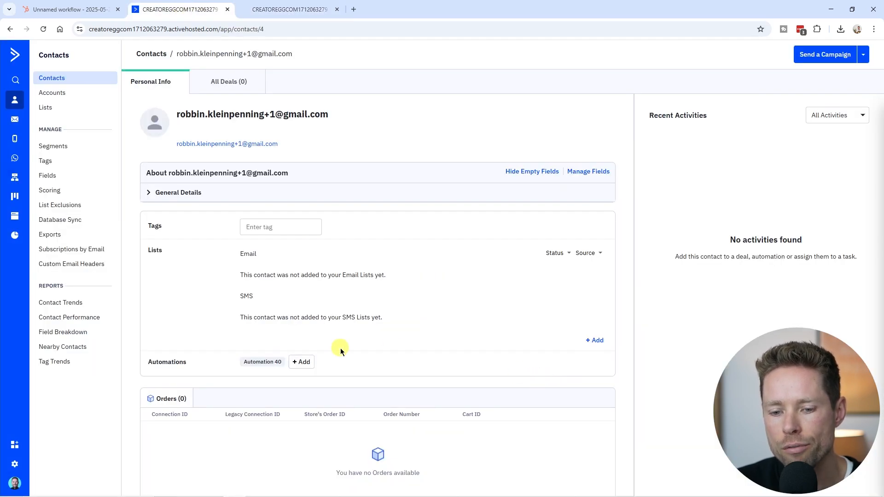
Step: Open the test contact's individual path through Automation 40 from the automation entry on the contact's profile
mouse_move(261, 362)
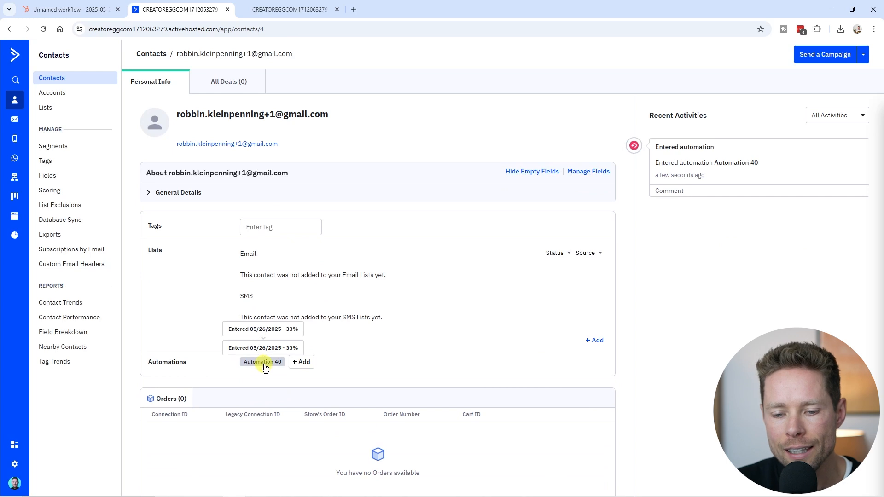
click(264, 363)
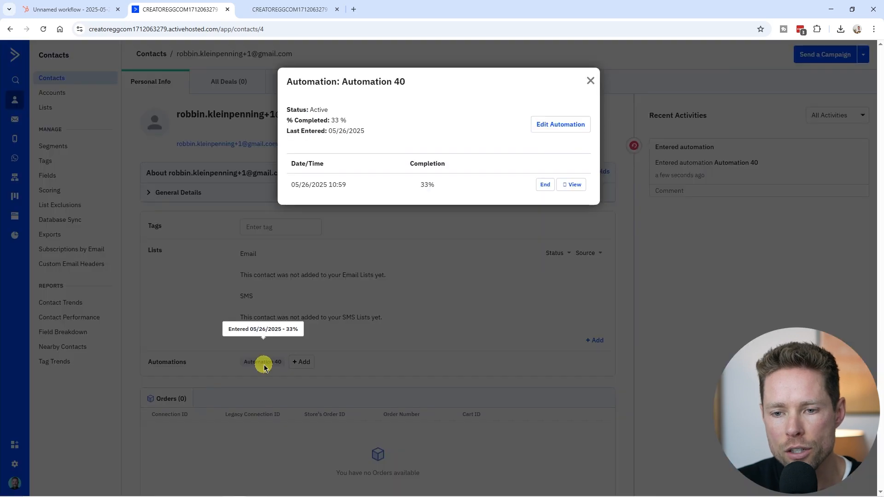
click(573, 185)
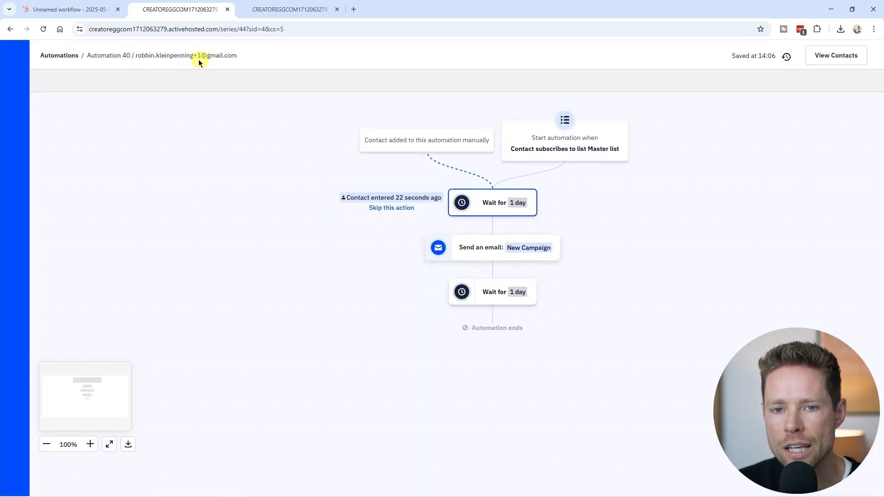
Step: Skip the test contact past the first 1-day wait and the final 1-day wait to the end of Automation 40
mouse_move(353, 209)
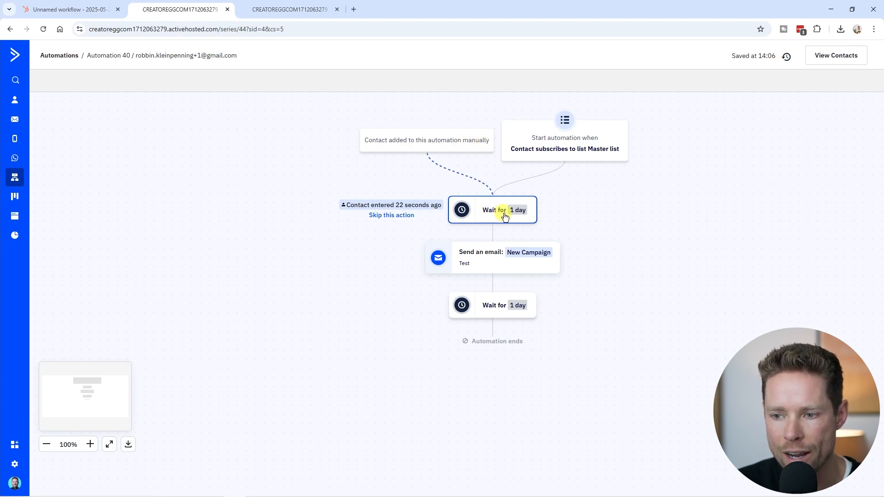
click(395, 217)
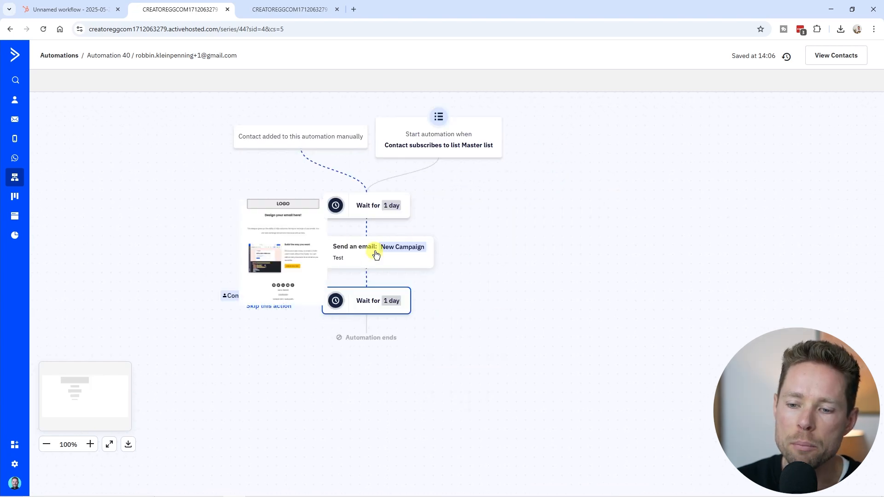
mouse_move(285, 249)
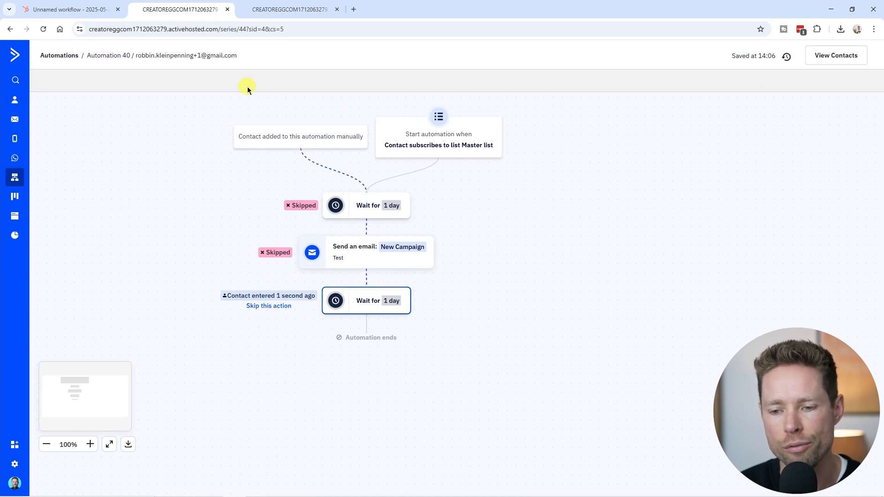
mouse_move(401, 253)
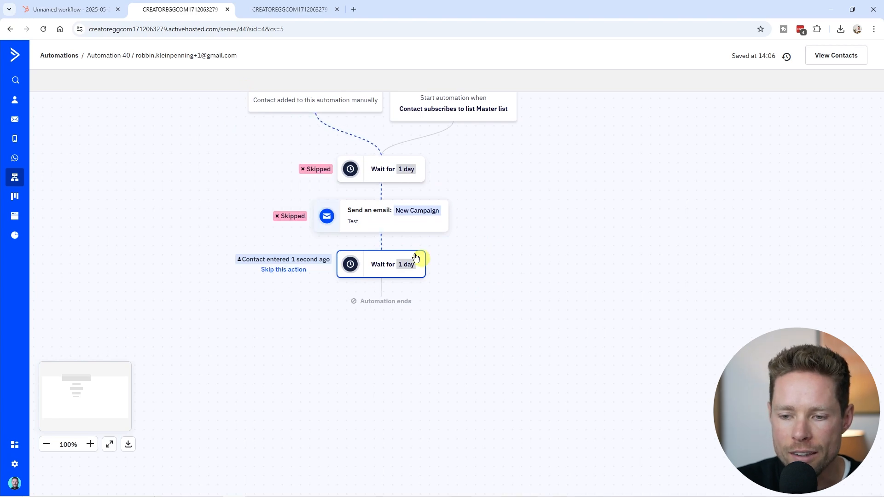
click(295, 271)
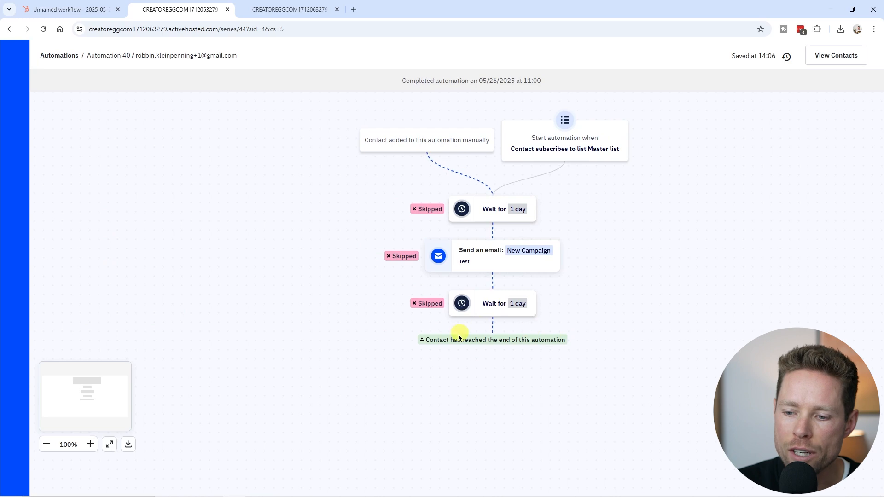
drag(612, 278, 506, 314)
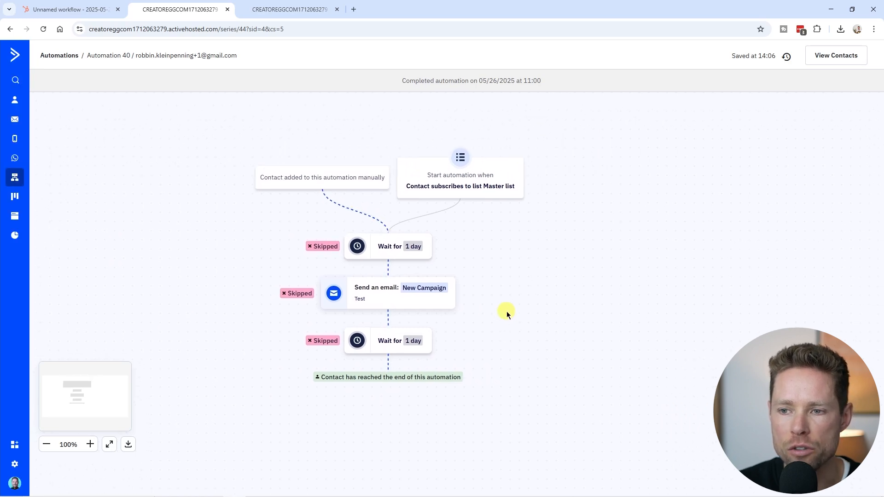